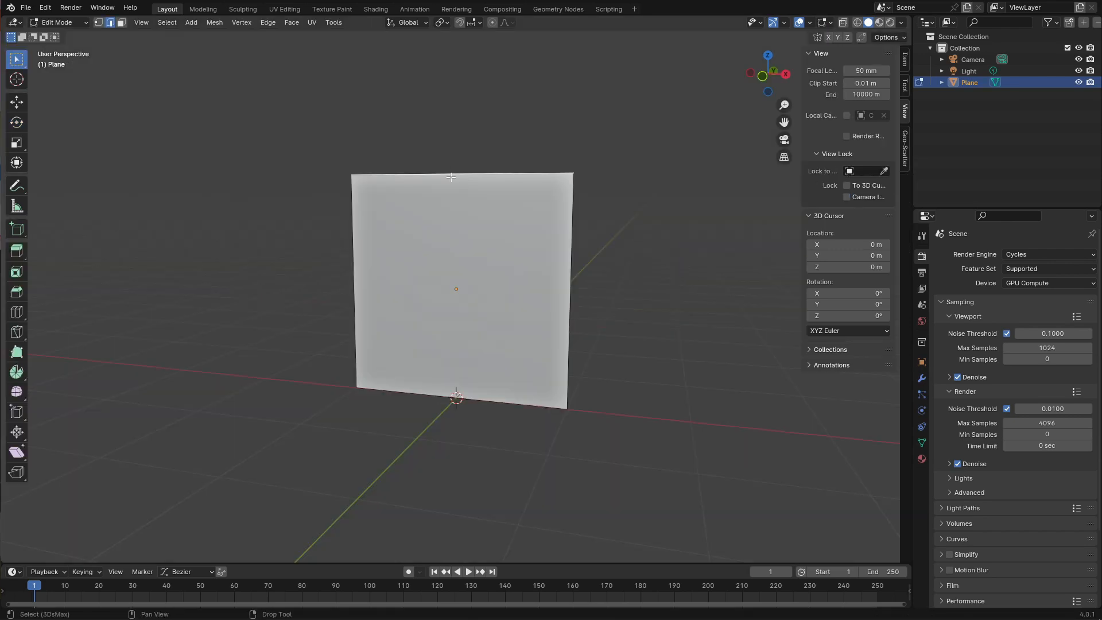
# Slide the upright plane's top edge down to make a low plank, and give its long edges small folded lips
pyautogui.press('g')
pyautogui.press('g')
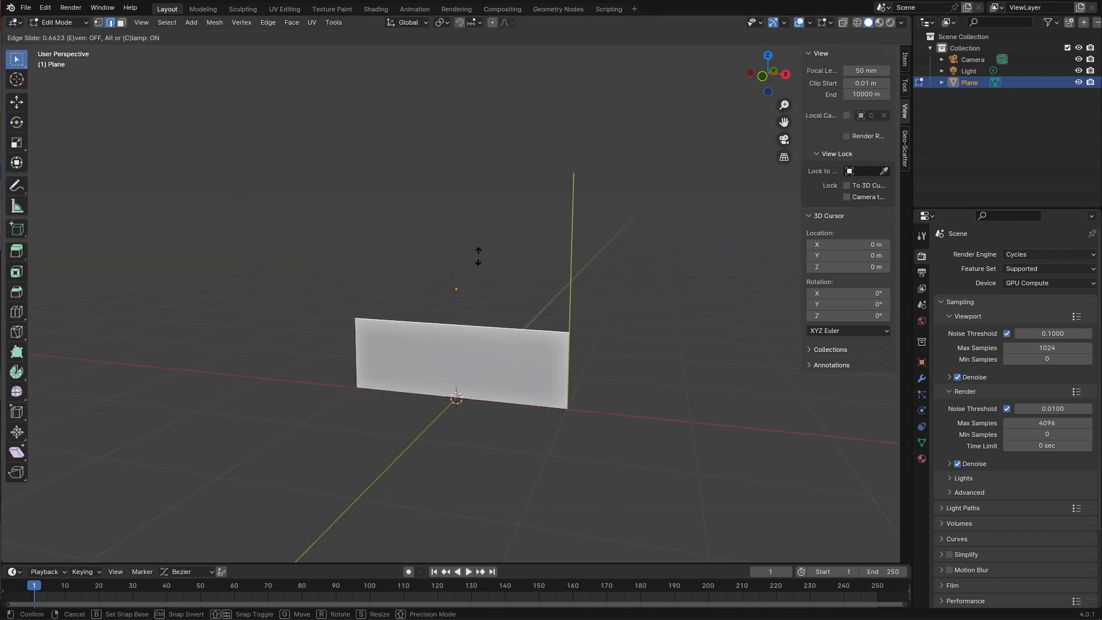
pyautogui.click(536, 304)
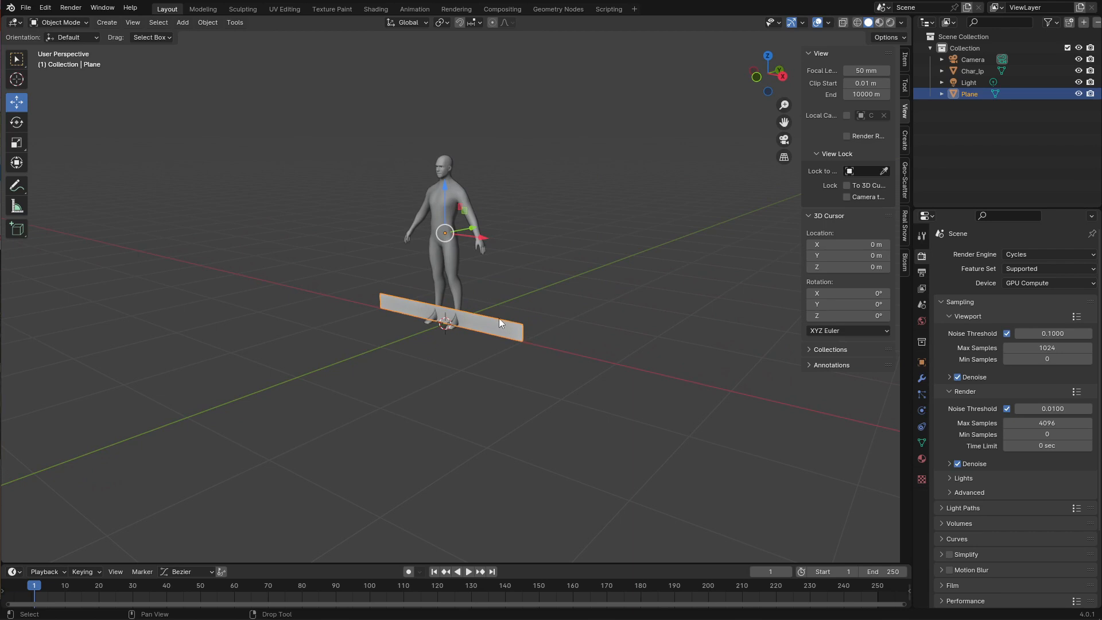
pyautogui.press('Tab')
pyautogui.press('g')
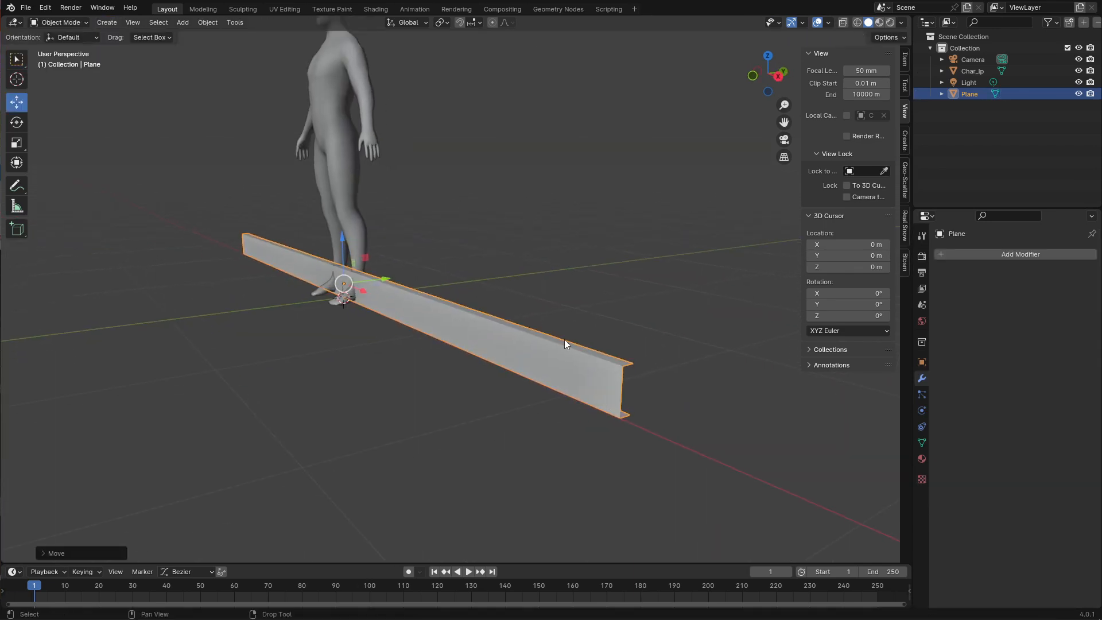
# Stack the plank into a wall with an Array of 14 at relative Y offset 1.040, and add a 0.01 m Bevel
pyautogui.click(976, 257)
pyautogui.moveTo(933, 302)
pyautogui.click(1015, 300)
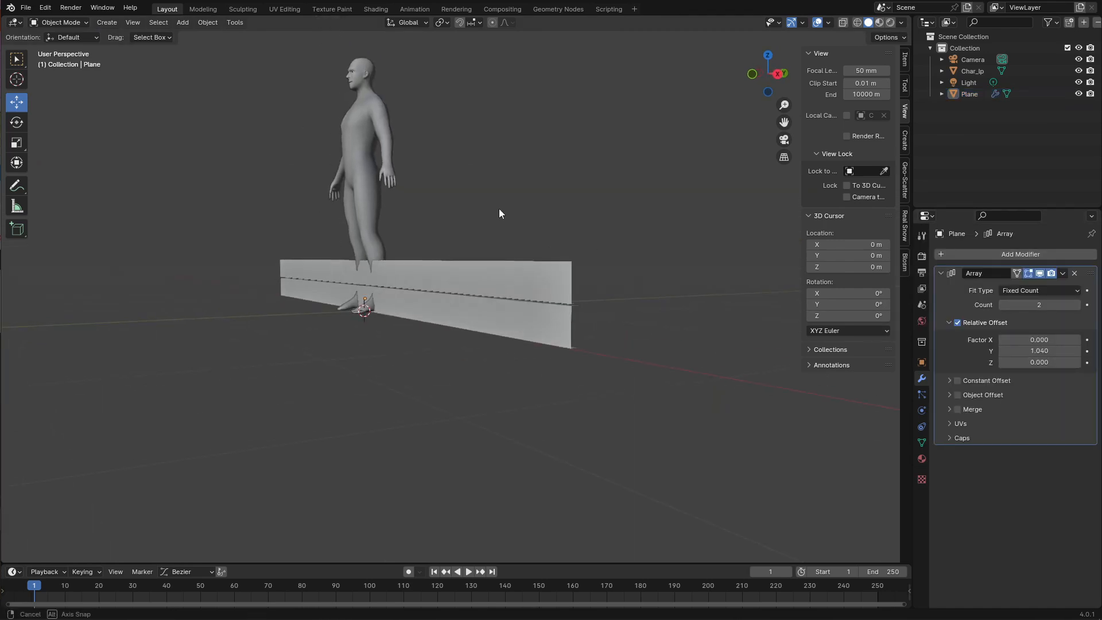
pyautogui.moveTo(1080, 312); pyautogui.dragTo(1080, 312)
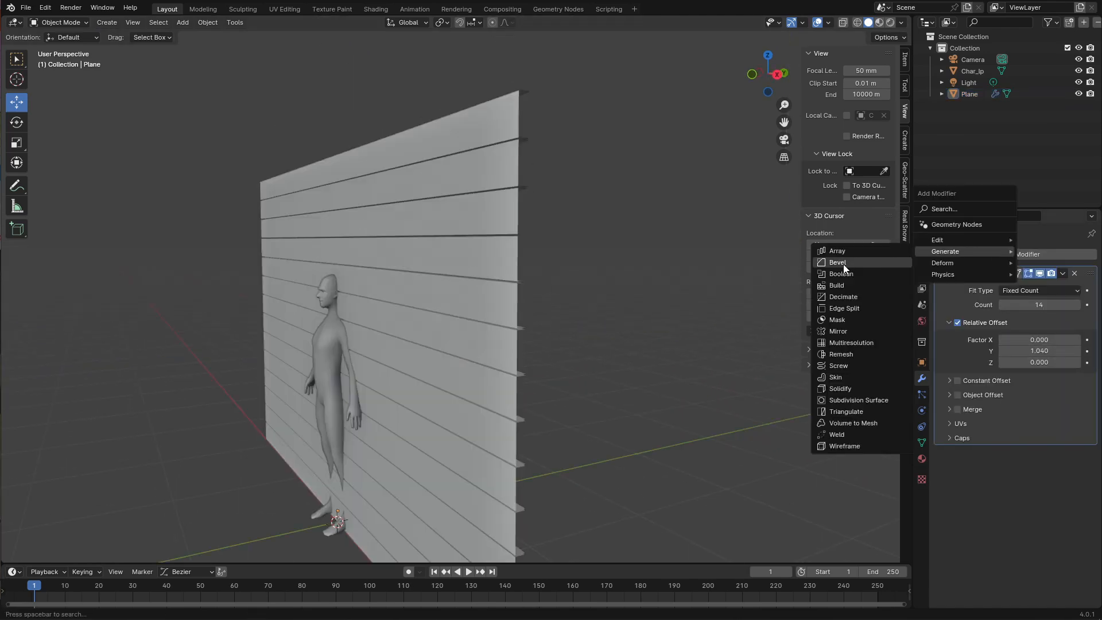
pyautogui.click(840, 263)
pyautogui.click(1062, 273)
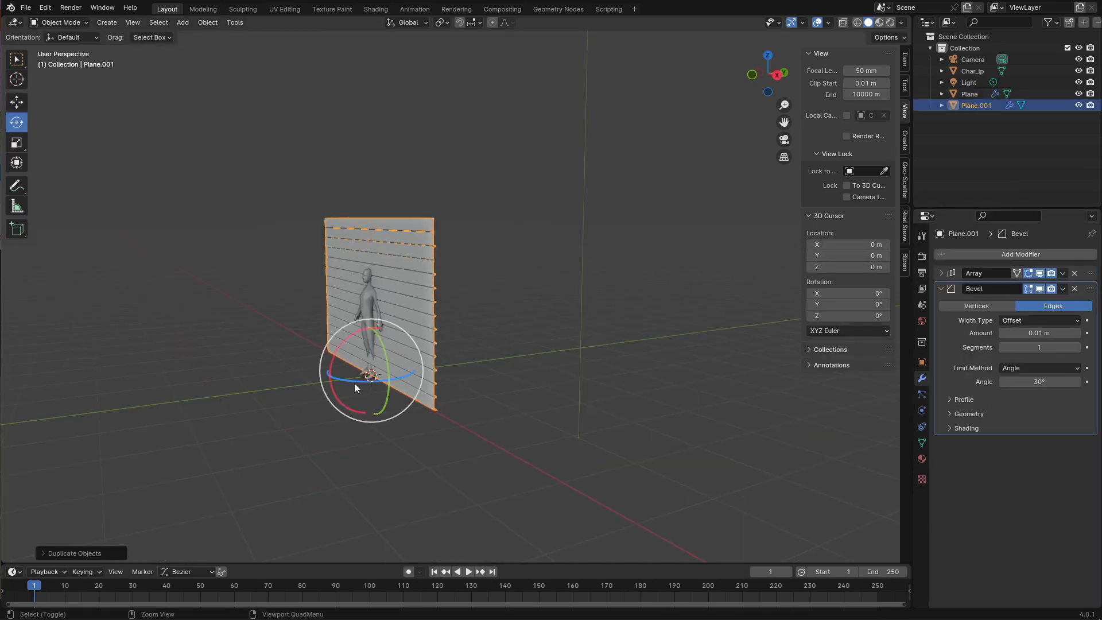
# Turn the duplicated plank wall perpendicular to the front wall, place it at the corner, and lengthen it along Y as the side wall
pyautogui.keyDown('ctrl'); pyautogui.moveTo(355, 381); pyautogui.dragTo(381, 384); pyautogui.keyUp('ctrl')
pyautogui.click(16, 102)
pyautogui.moveTo(367, 344); pyautogui.dragTo(397, 376, button='middle')
pyautogui.moveTo(386, 362); pyautogui.dragTo(402, 352)
pyautogui.moveTo(402, 352); pyautogui.dragTo(454, 361, button='middle')
pyautogui.moveTo(429, 349); pyautogui.dragTo(551, 387)
pyautogui.moveTo(531, 365); pyautogui.dragTo(556, 381)
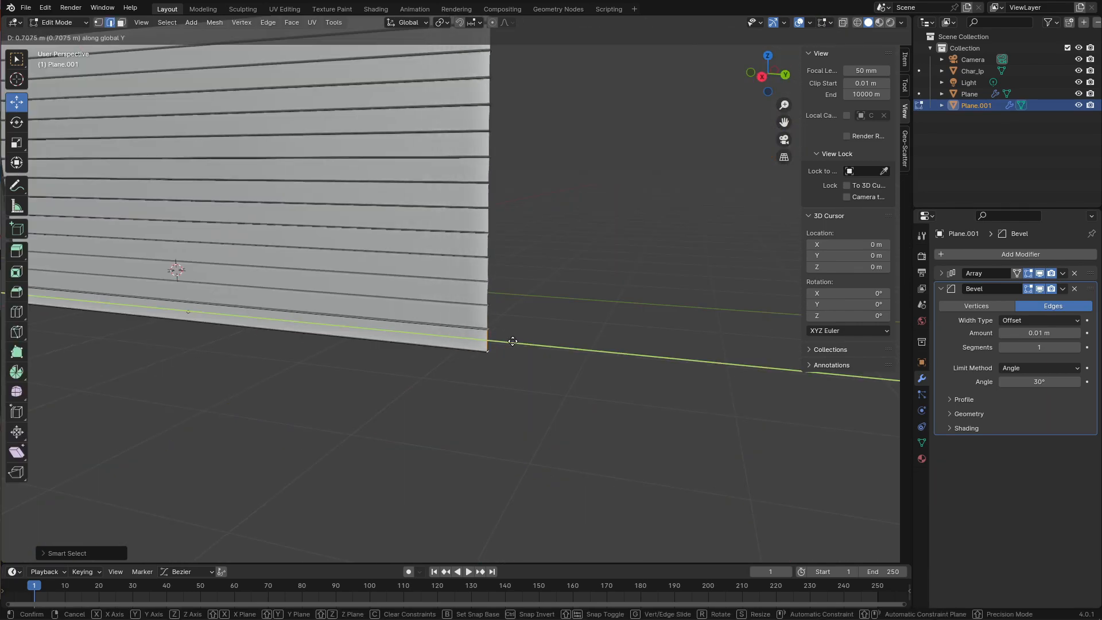
pyautogui.scroll(-5, 661, 367)
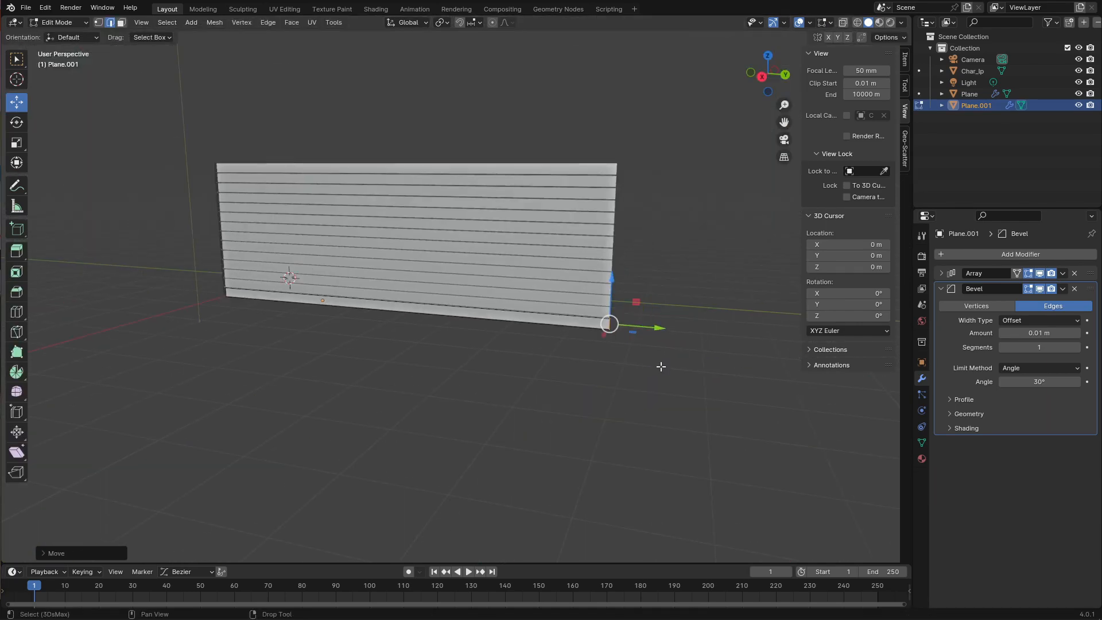
# Position a flat roof plane above the front wall and extend it along Y over the length of the side wall
pyautogui.press('KP_0')
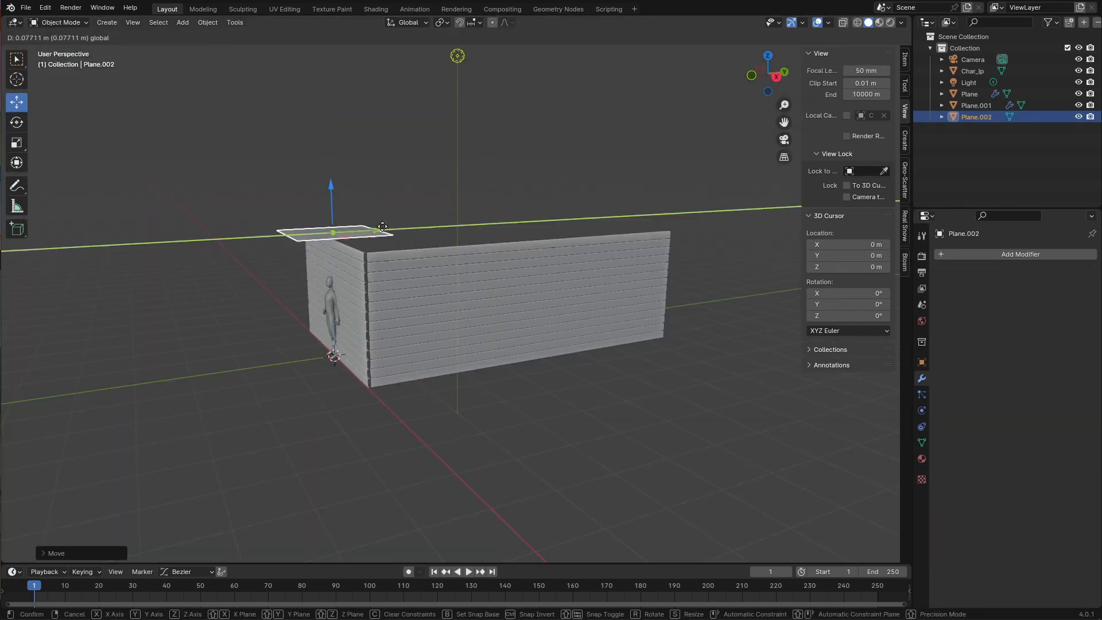
pyautogui.press('g')
pyautogui.press('KP_3')
pyautogui.press('y')
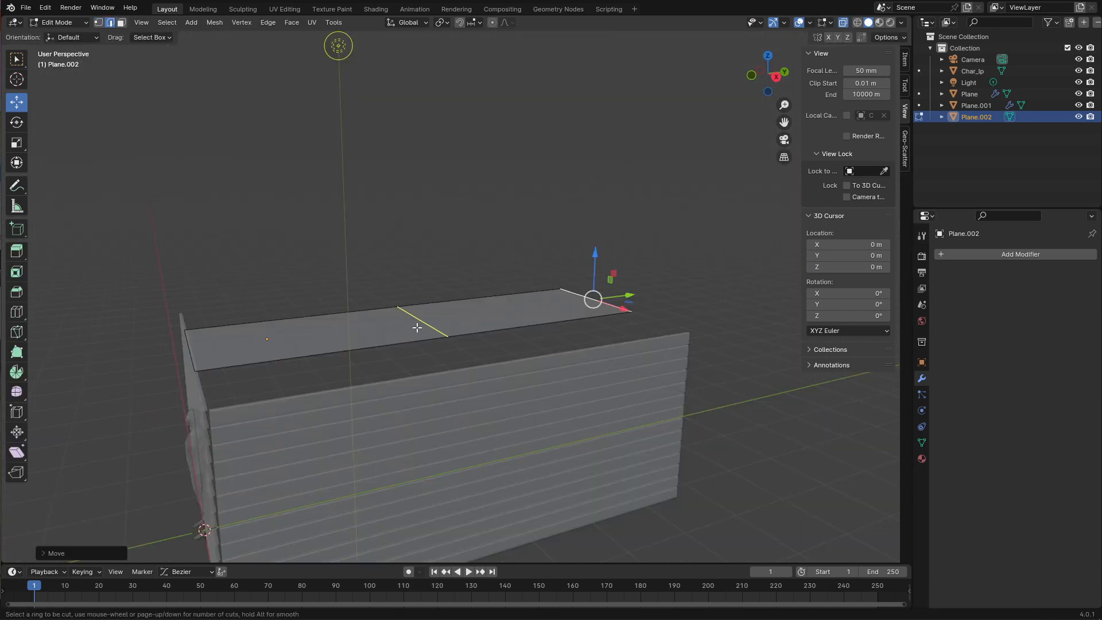
# Cut the roof plane across its middle, raise that edge into a gable ridge, and adjust the side edges along X
pyautogui.scroll(-3, 591, 295)
pyautogui.moveTo(465, 286); pyautogui.dragTo(512, 261, button='middle')
pyautogui.press('g')
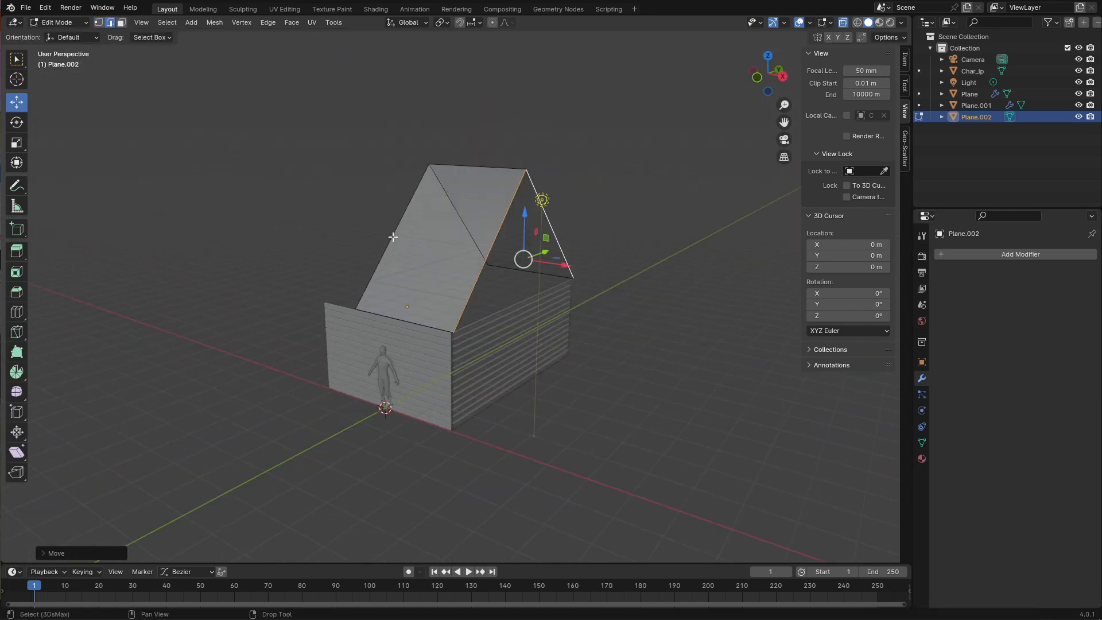
pyautogui.press('g')
pyautogui.press('x')
pyautogui.press('Escape')
pyautogui.press('Tab')
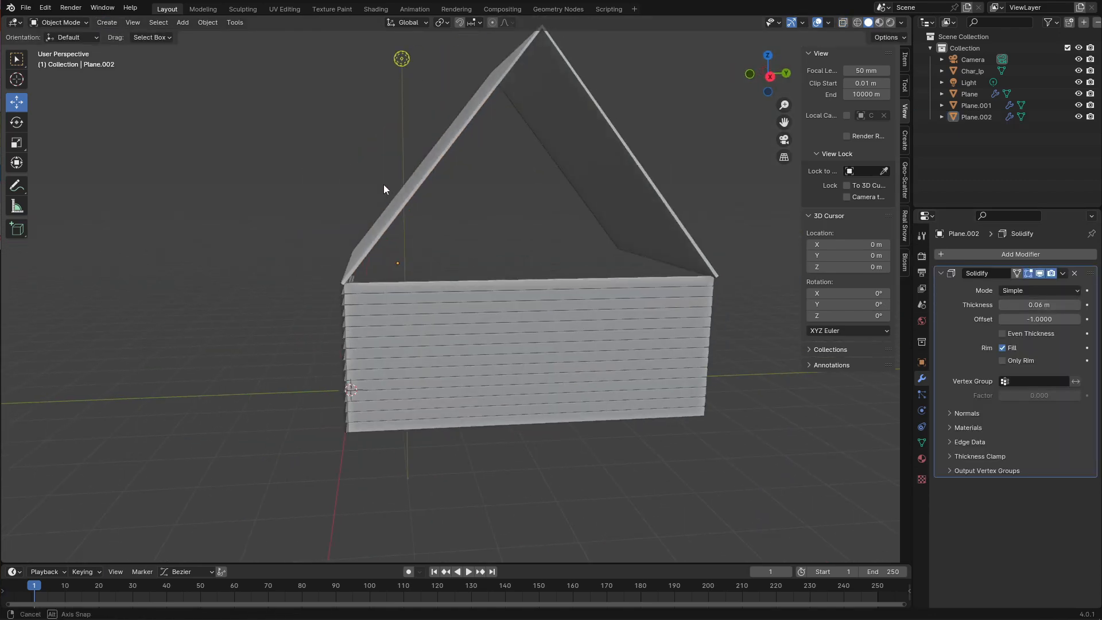
# Duplicate the solidified gable roof and raise the copy about 0.09 m along Z as a second roof layer
pyautogui.click(470, 199)
pyautogui.moveTo(470, 198); pyautogui.dragTo(490, 272, button='middle')
pyautogui.hotkey('shift', 'd')
pyautogui.press('z')
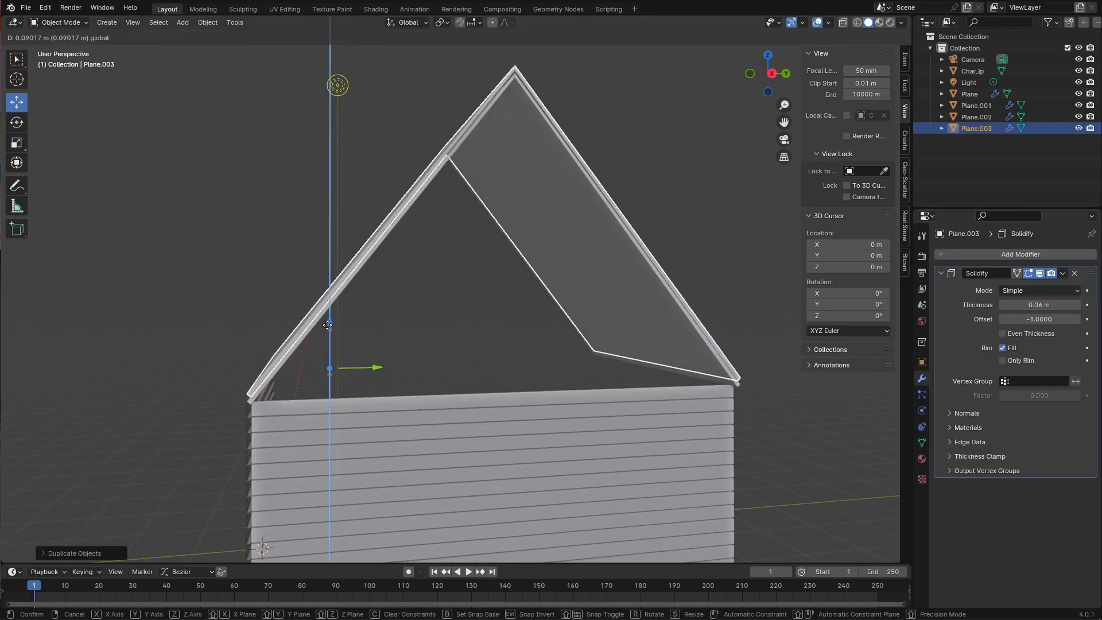
pyautogui.click(327, 324)
pyautogui.moveTo(402, 287); pyautogui.dragTo(482, 190, button='middle')
# Thicken the upper roof layer to 0.099 m and adjust its ridge and eave edges to fit over the lower layer
pyautogui.click(445, 201)
pyautogui.press('Tab')
pyautogui.press('g')
pyautogui.press('z')
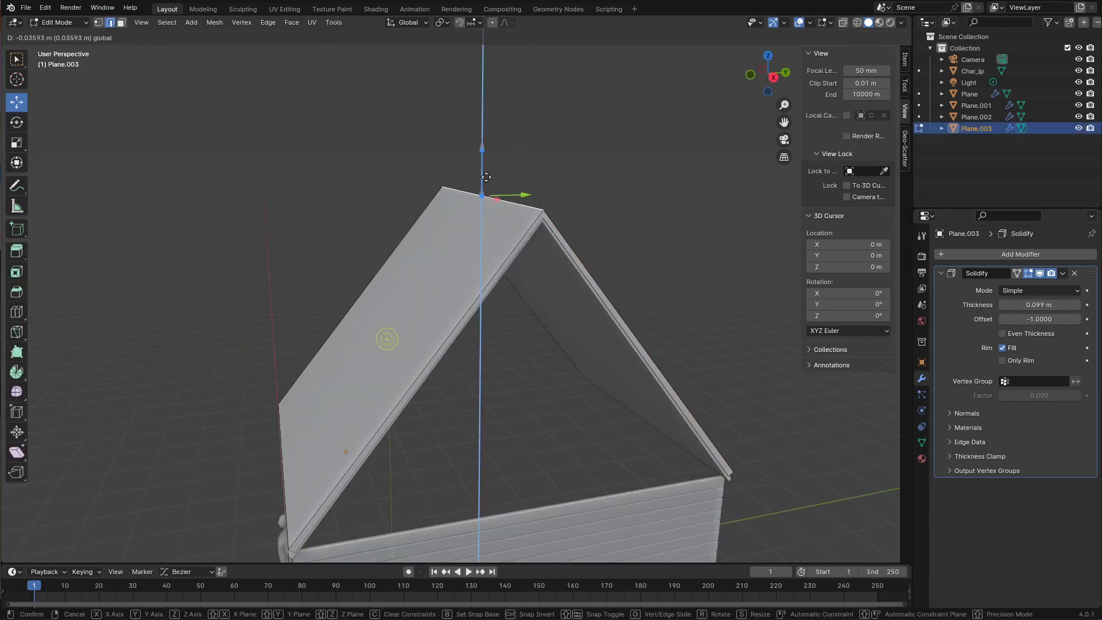
pyautogui.press('Escape')
pyautogui.moveTo(573, 172); pyautogui.dragTo(332, 365, button='middle')
pyautogui.moveTo(270, 360); pyautogui.dragTo(257, 367)
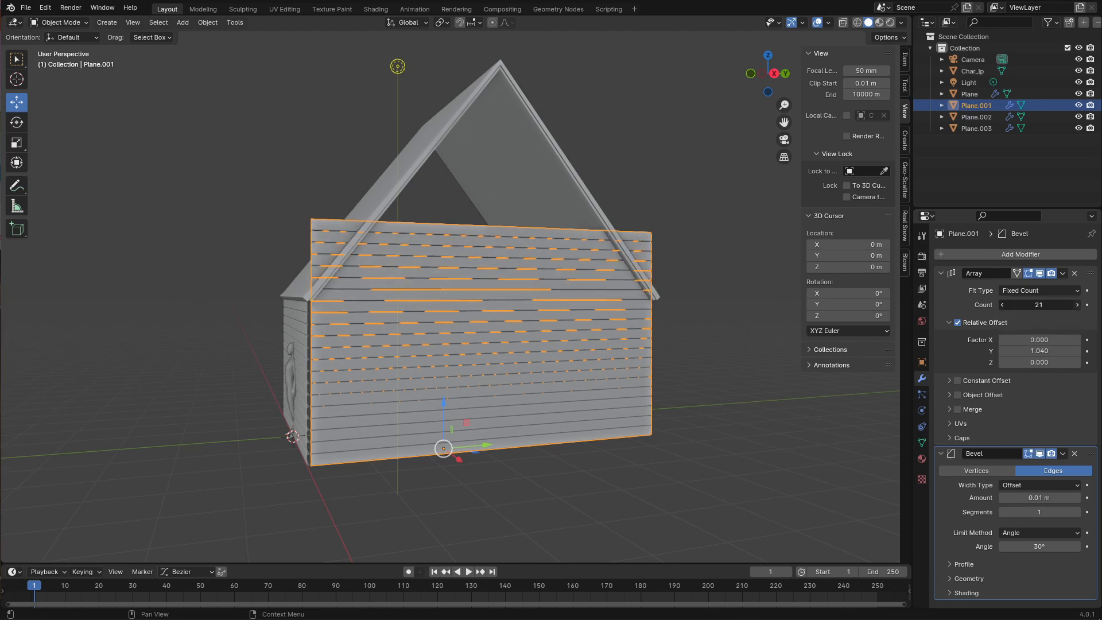
# Raise the side wall's Array count to 36 so the planks reach the roof ridge
pyautogui.moveTo(1039, 305); pyautogui.dragTo(1068, 305)
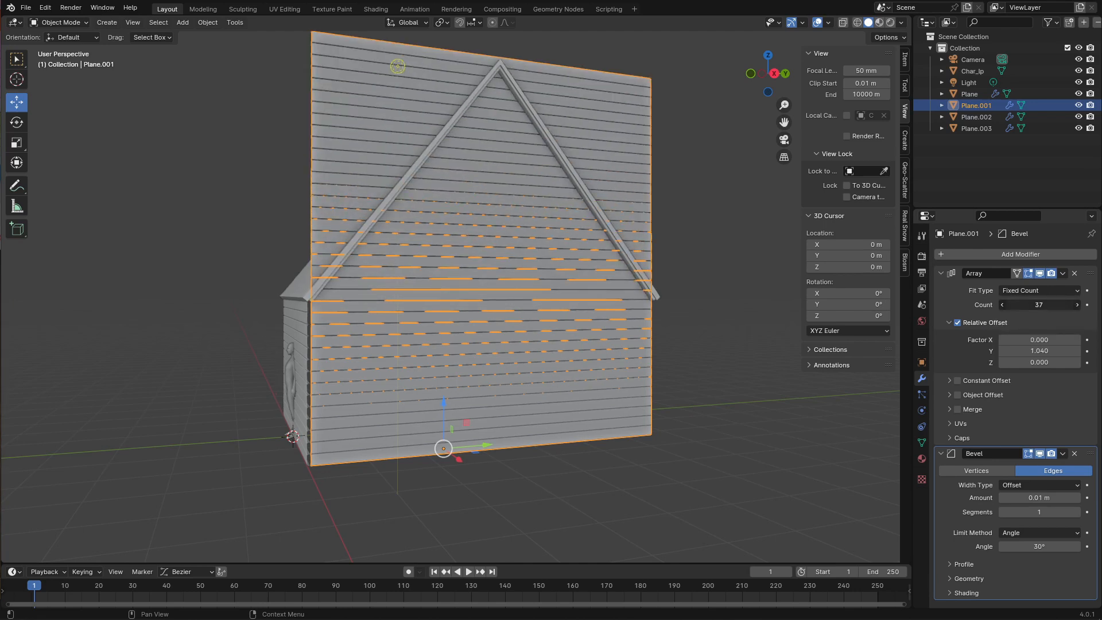
pyautogui.moveTo(792, 284); pyautogui.dragTo(704, 281, button='middle')
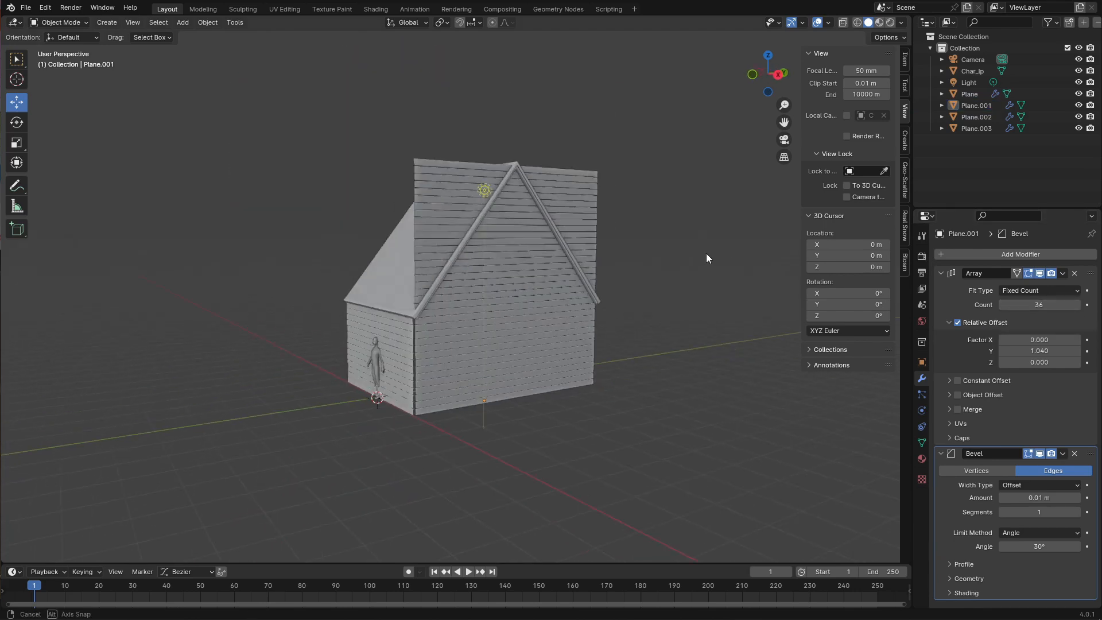
# Duplicate the roof as "roof boolean", set its Solidify thickness to about -4.7 m, and hide it in the viewport
pyautogui.hotkey('shift', 'd')
pyautogui.press('Escape')
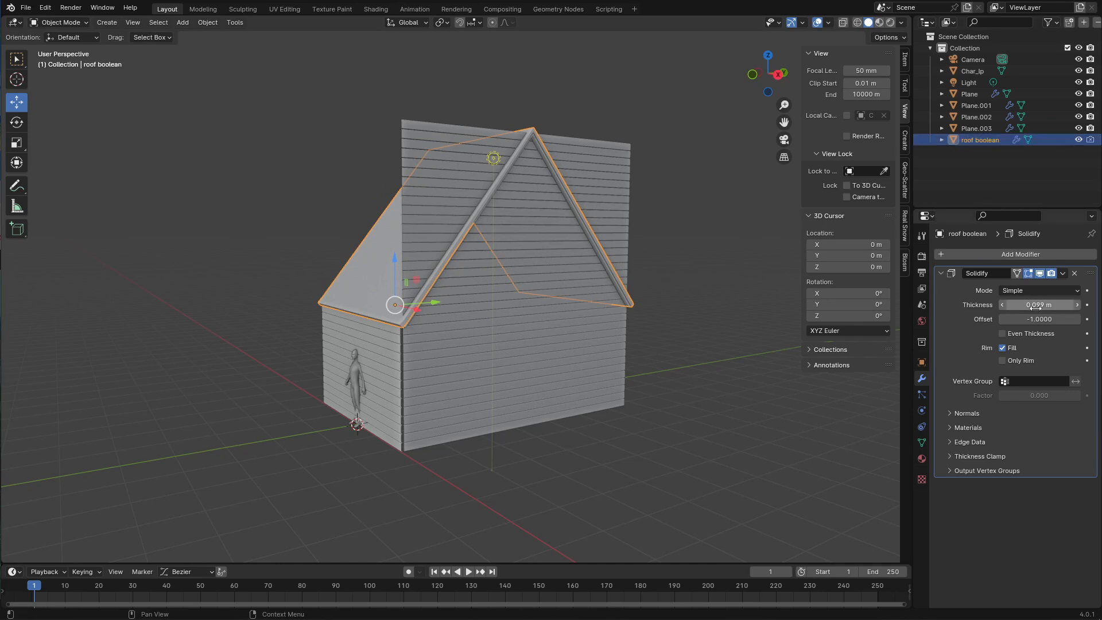
pyautogui.moveTo(1039, 305); pyautogui.dragTo(1065, 329)
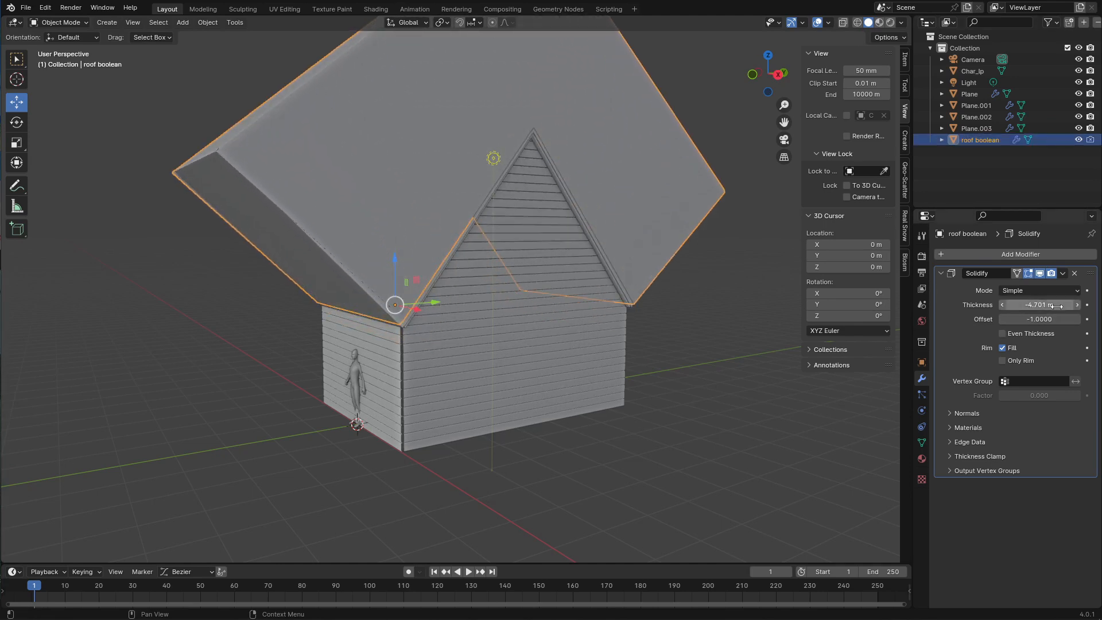
pyautogui.click(1079, 140)
# Add a Difference Boolean modifier to the side wall with "roof boolean" as its object to trim the gable
pyautogui.click(976, 105)
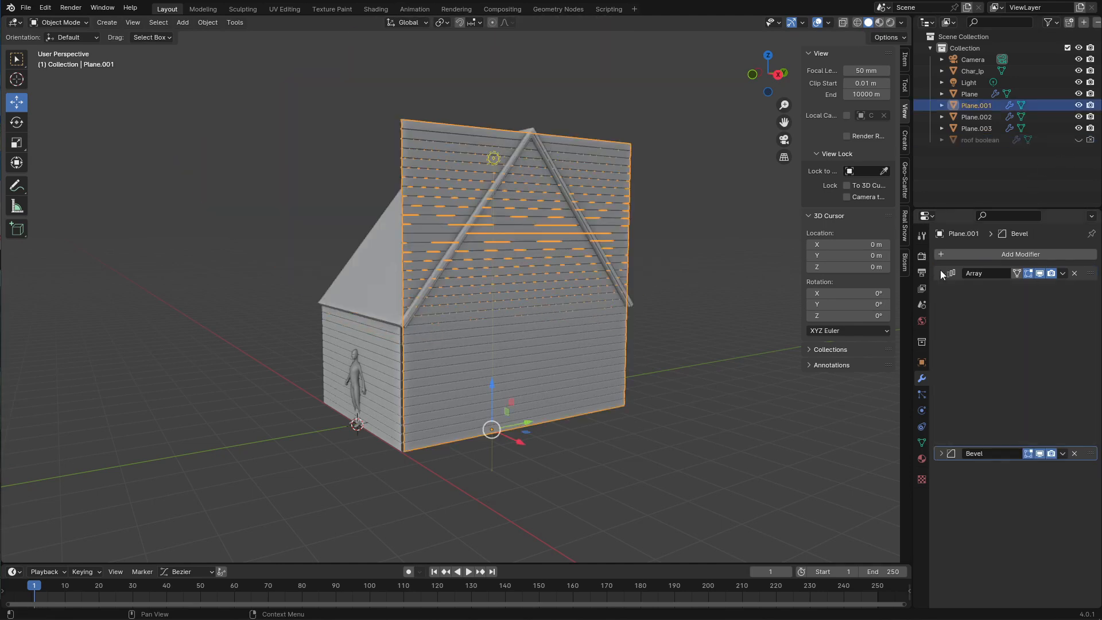
pyautogui.click(947, 254)
pyautogui.click(850, 276)
pyautogui.click(995, 142)
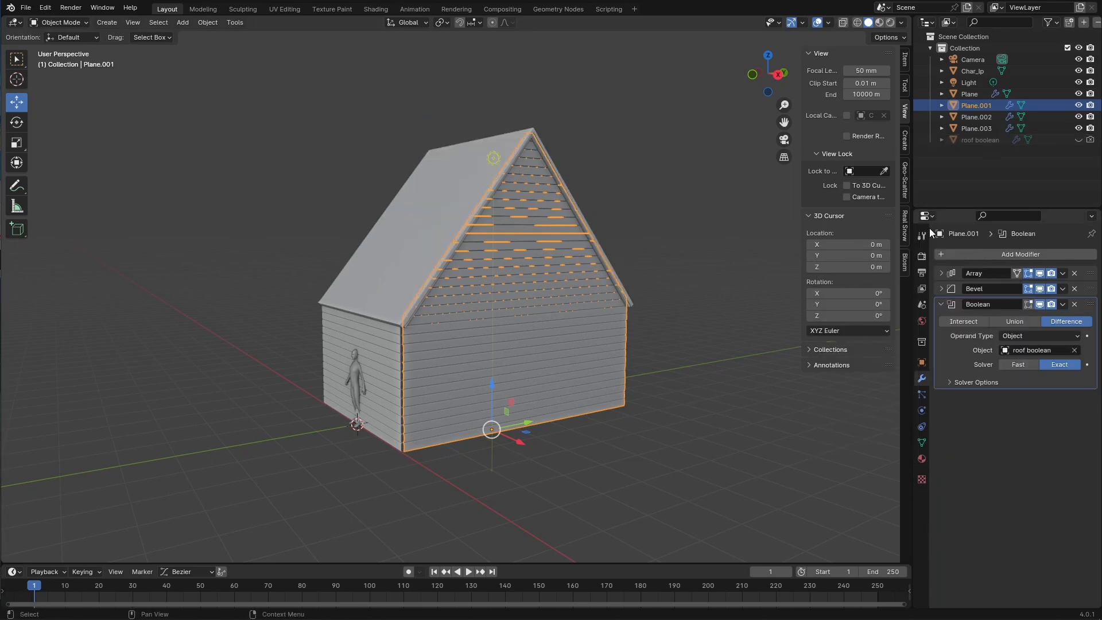
pyautogui.moveTo(719, 206); pyautogui.dragTo(692, 205, button='middle')
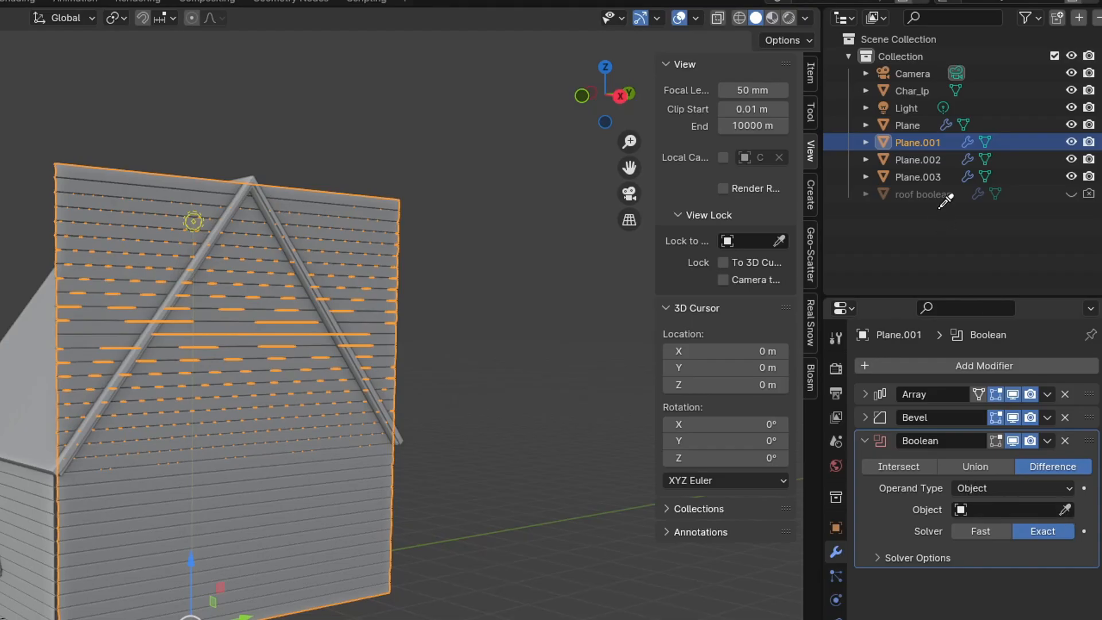
pyautogui.click(944, 197)
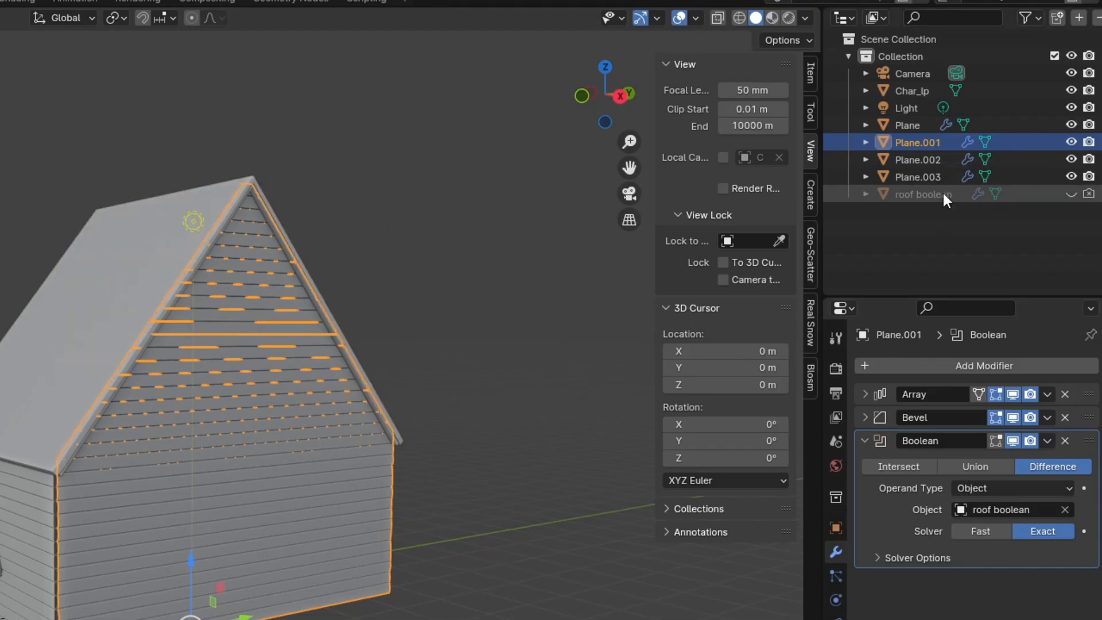
pyautogui.moveTo(643, 315); pyautogui.dragTo(529, 366, button='middle')
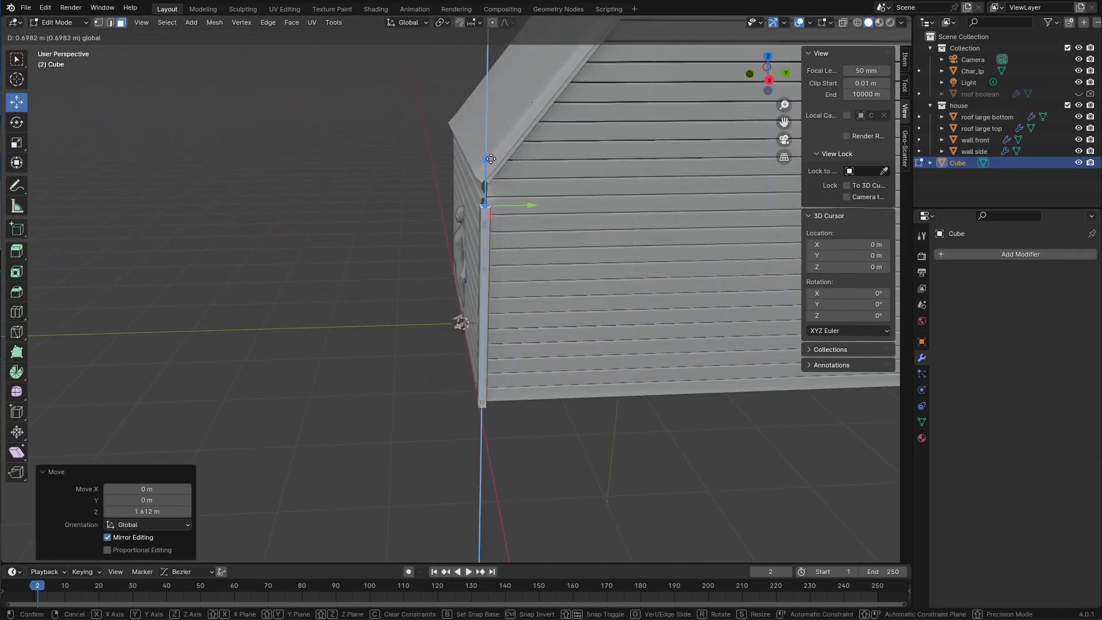
# Raise a new plane 3.079 m to eave height on the side wall and tilt it into a sloping porch roof
pyautogui.scroll(-5, 661, 355)
pyautogui.moveTo(574, 344); pyautogui.dragTo(661, 355, button='middle')
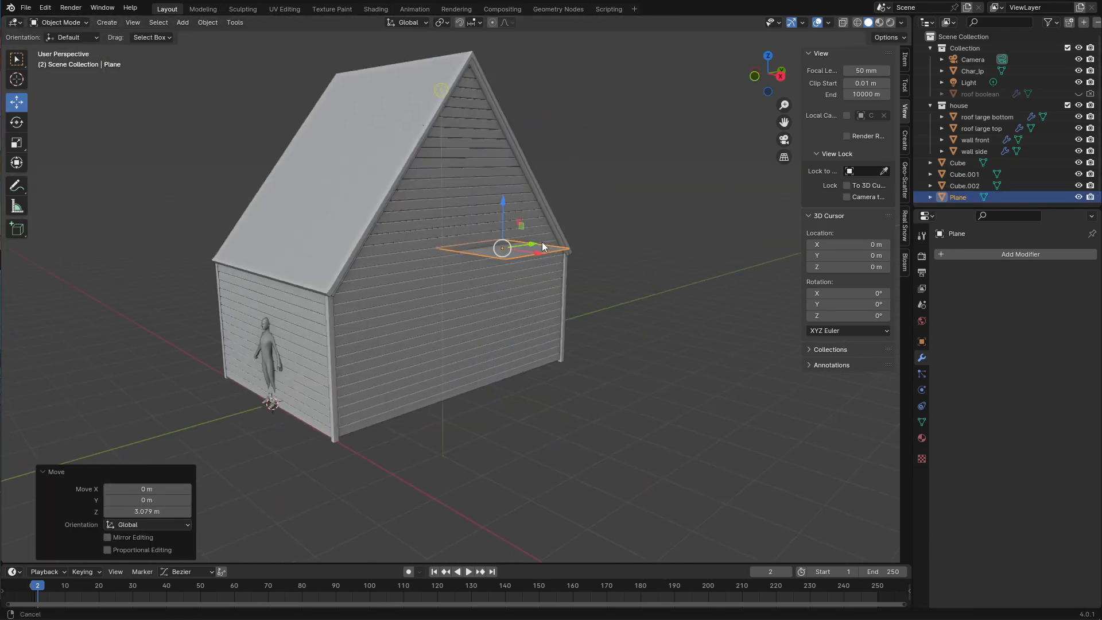
pyautogui.scroll(5, 542, 242)
pyautogui.hotkey('shift', 'space')
pyautogui.press('r')
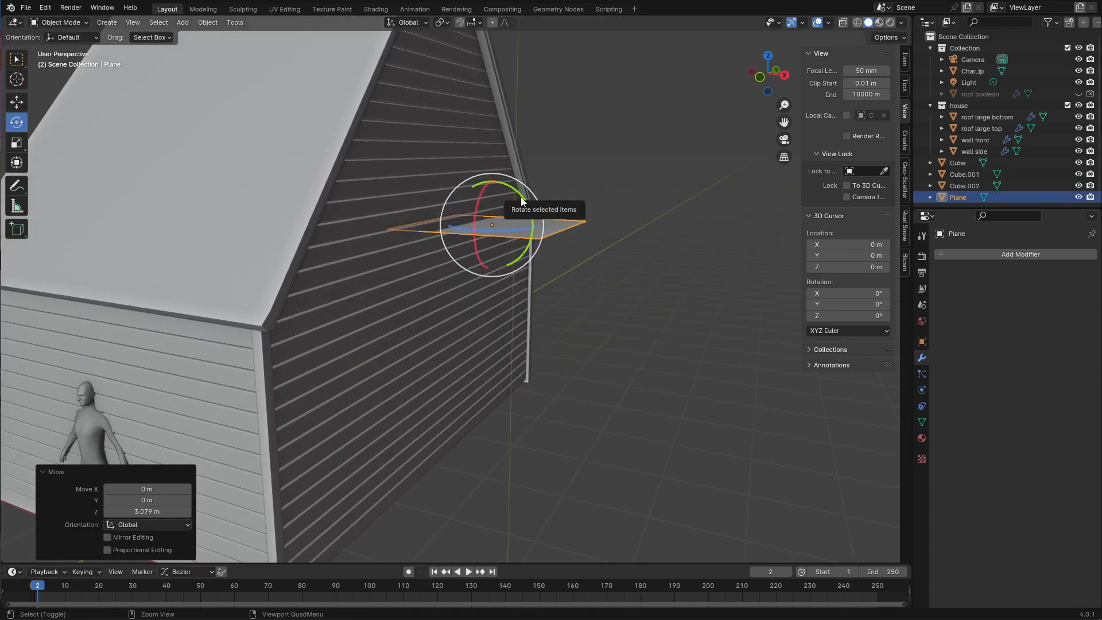
pyautogui.moveTo(522, 198); pyautogui.dragTo(534, 205)
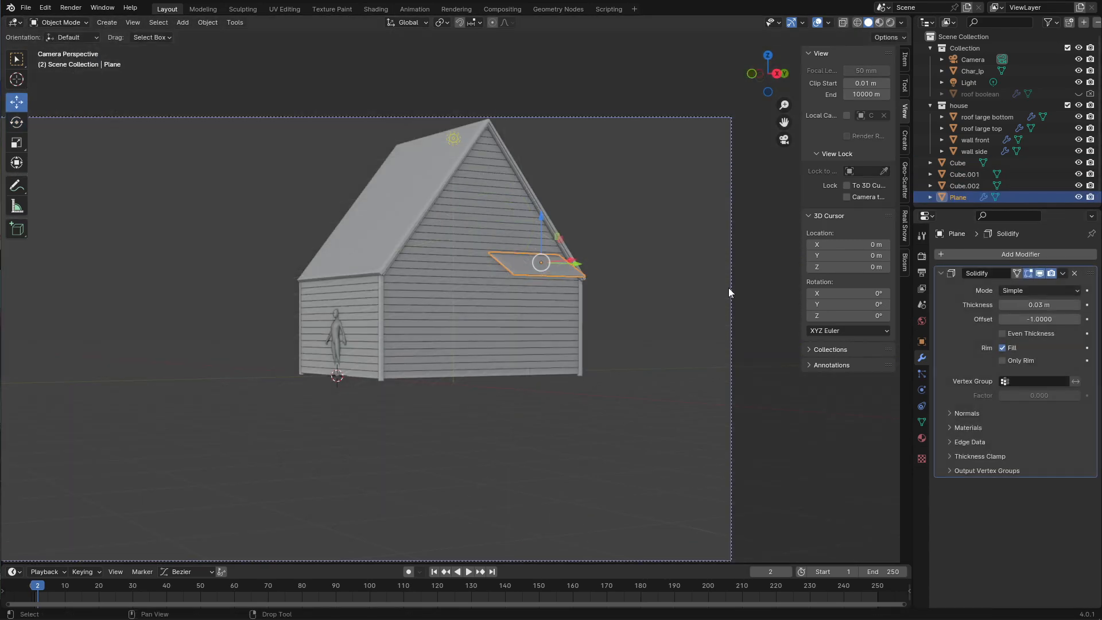
# Solidify the porch roof to 0.05 m thick and place a duplicate about 0.03 m lower
pyautogui.press('KP_Decimal')
pyautogui.moveTo(686, 280); pyautogui.dragTo(776, 289, button='middle')
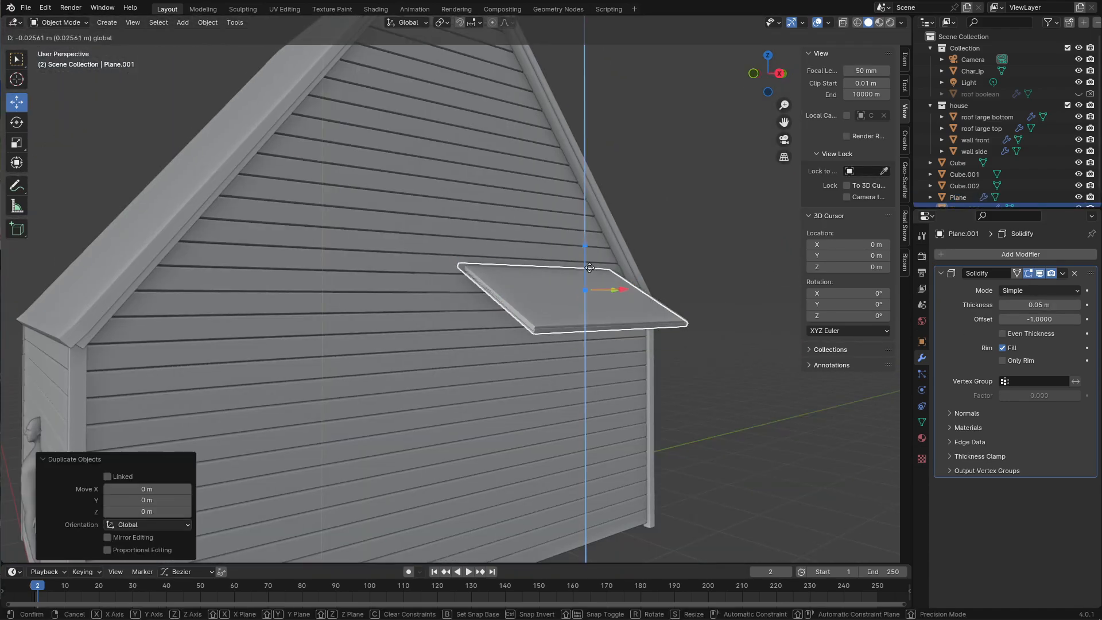
pyautogui.scroll(4, 600, 289)
# Lower the porch roof copy's wall-side edge about 0.57 m along Z to form a flat-bottomed wedge
pyautogui.moveTo(600, 289); pyautogui.dragTo(634, 303, button='middle')
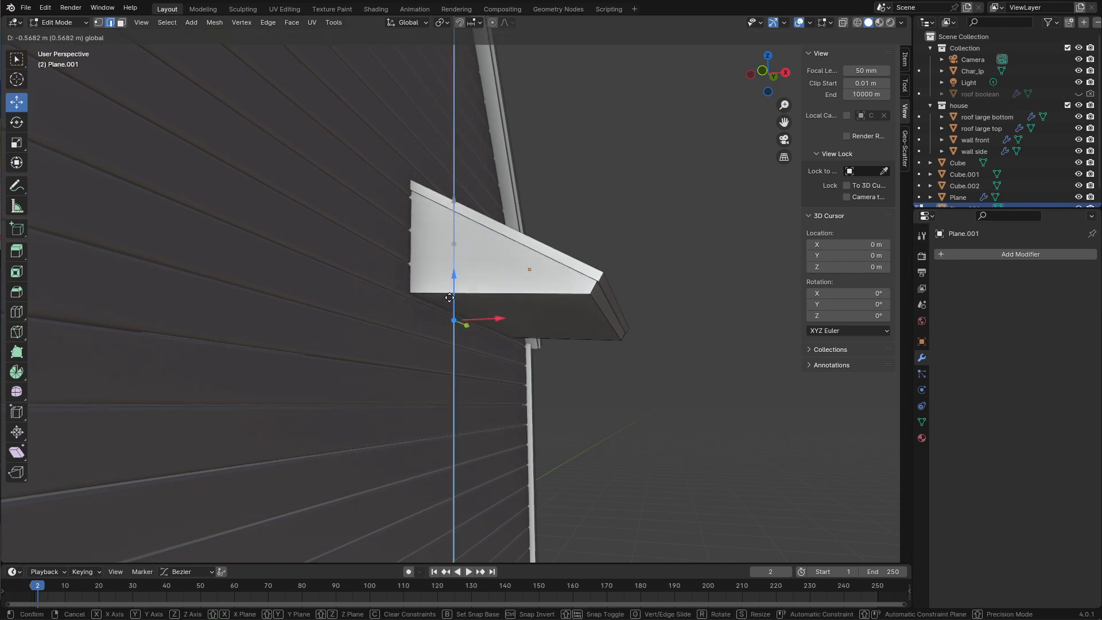
pyautogui.click(450, 298)
pyautogui.moveTo(449, 298); pyautogui.dragTo(533, 294, button='middle')
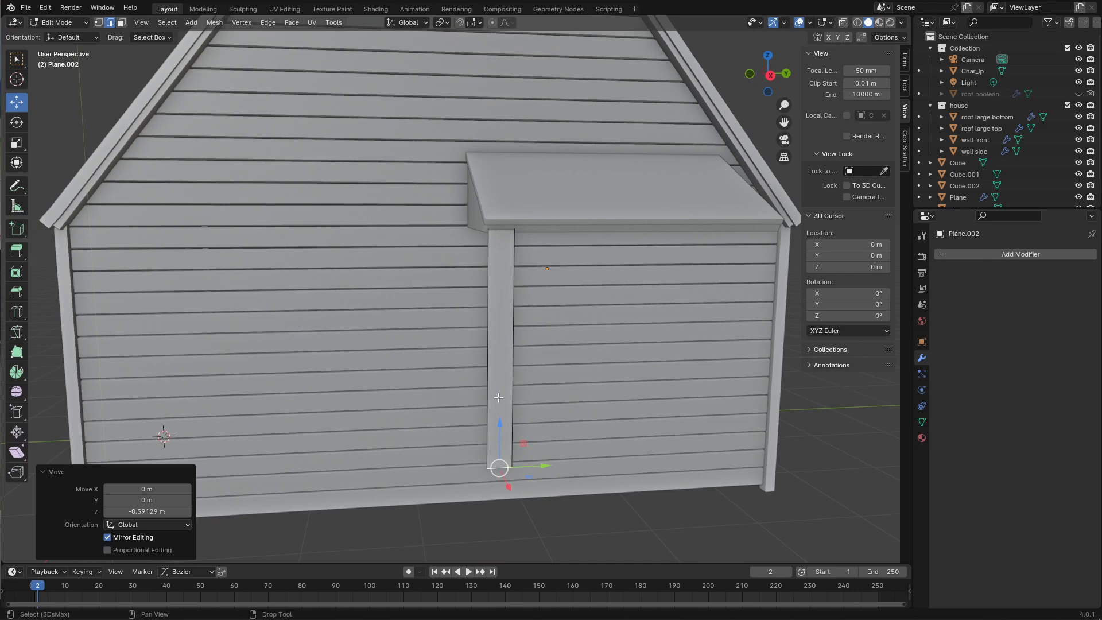
# Cut edge loops across the porch post near its base and top, and narrow the section between them
pyautogui.click(508, 455)
pyautogui.hotkey('ctrl', 'r')
pyautogui.click(513, 452)
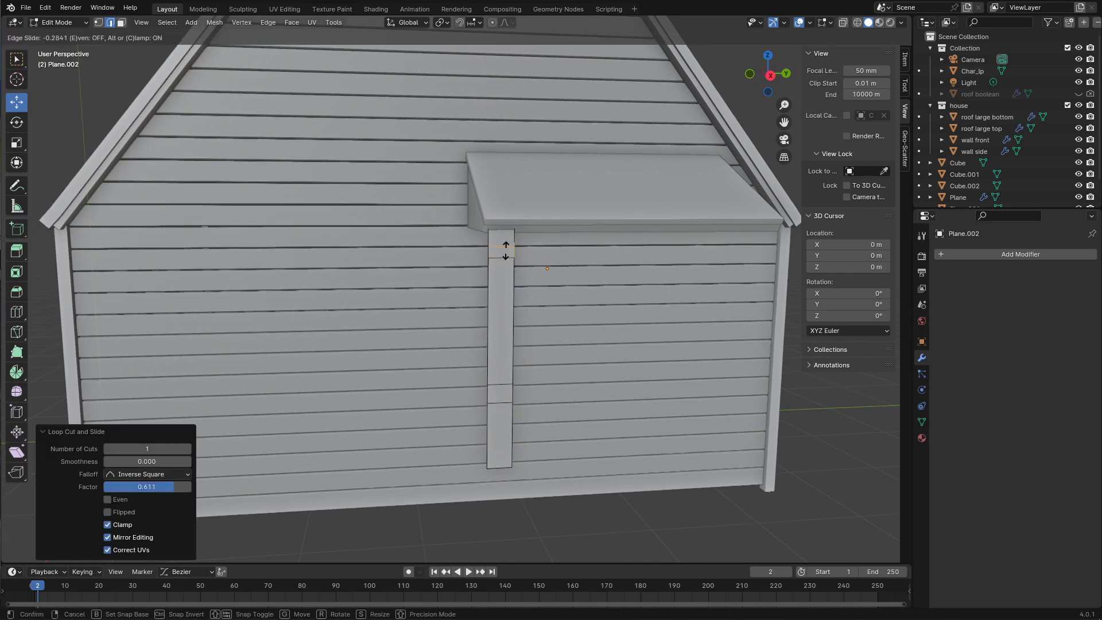
pyautogui.click(504, 243)
pyautogui.scroll(2, 516, 292)
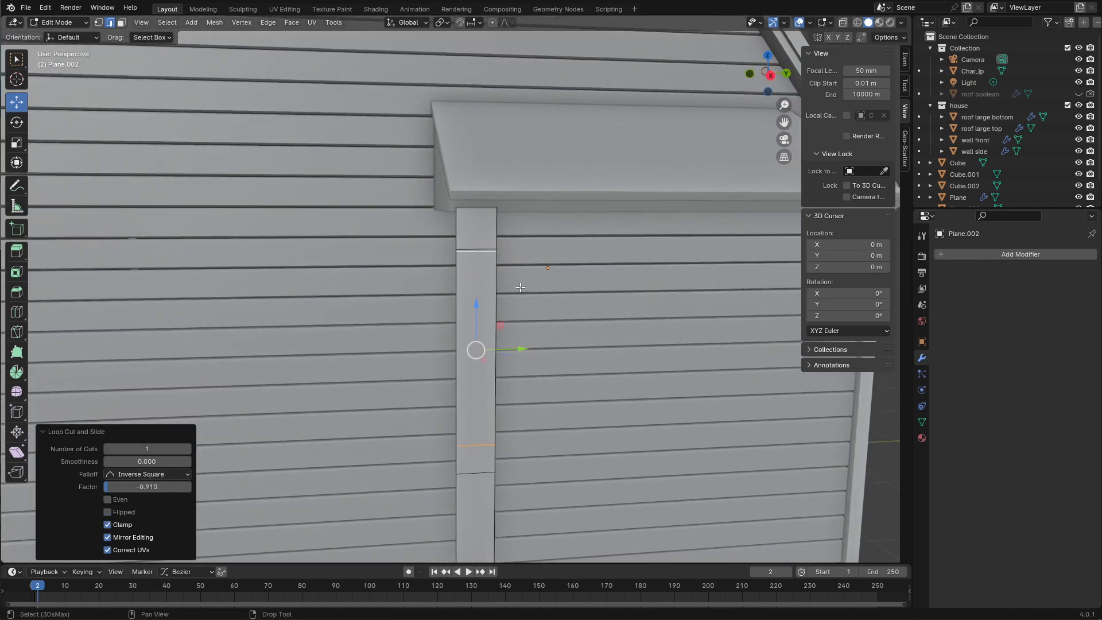
pyautogui.click(498, 348)
pyautogui.keyDown('alt'); pyautogui.moveTo(497, 348); pyautogui.dragTo(524, 209, button='middle'); pyautogui.keyUp('alt')
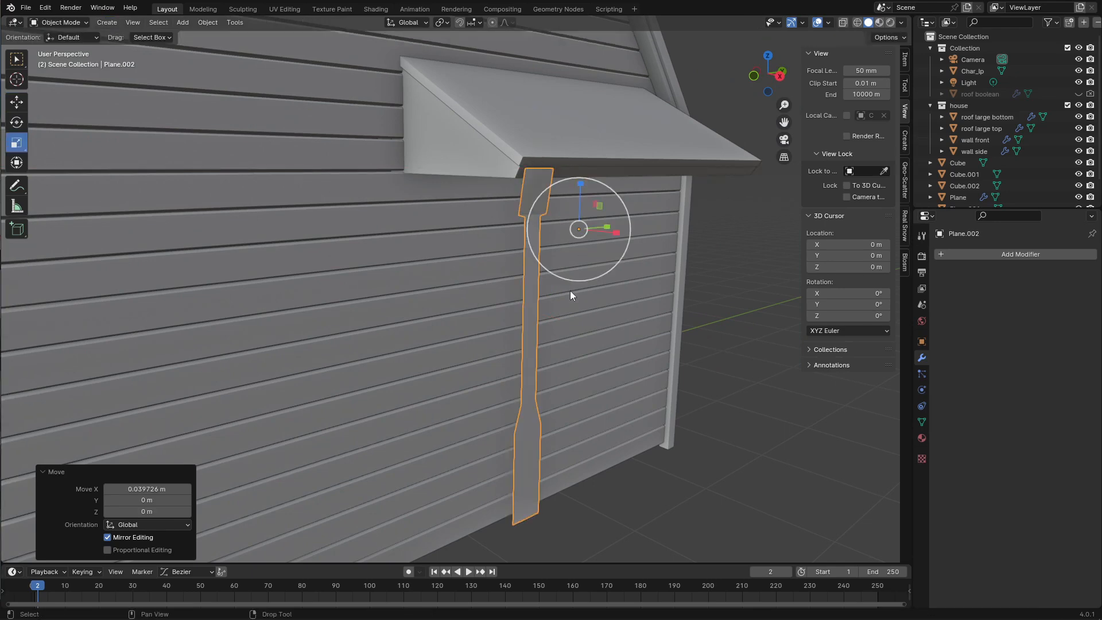
# Shift the post's selected lower edges about -0.024 m along X to refine its profile
pyautogui.click(598, 234)
pyautogui.press('Tab')
pyautogui.moveTo(608, 275); pyautogui.dragTo(516, 270, button='middle')
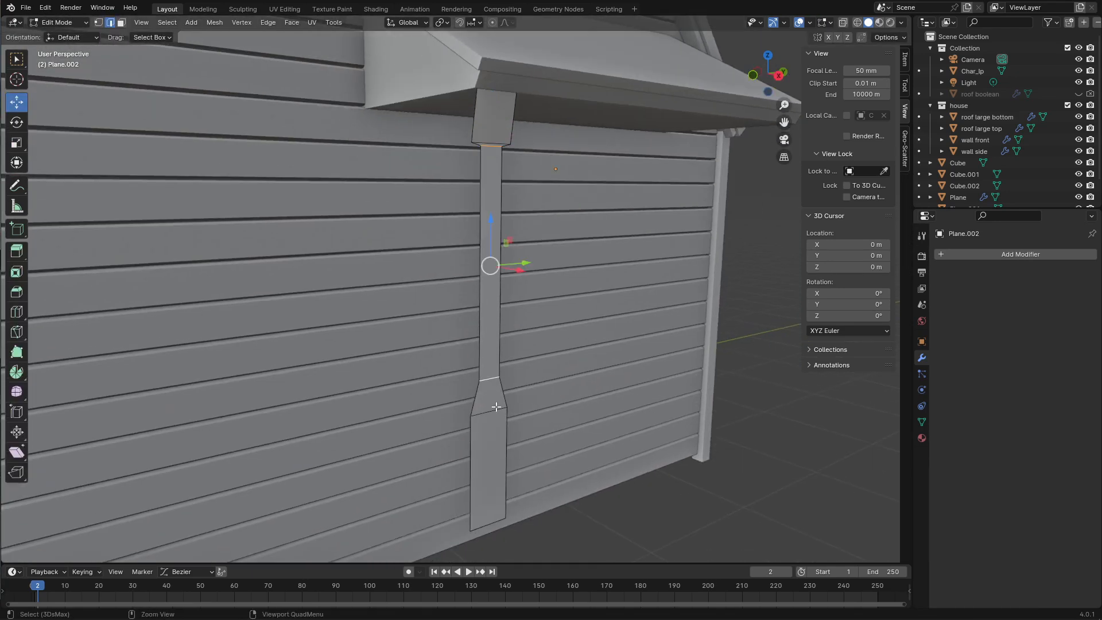
pyautogui.moveTo(530, 512); pyautogui.dragTo(449, 384)
pyautogui.keyDown('alt'); pyautogui.moveTo(476, 176); pyautogui.dragTo(560, 264, button='middle'); pyautogui.keyUp('alt')
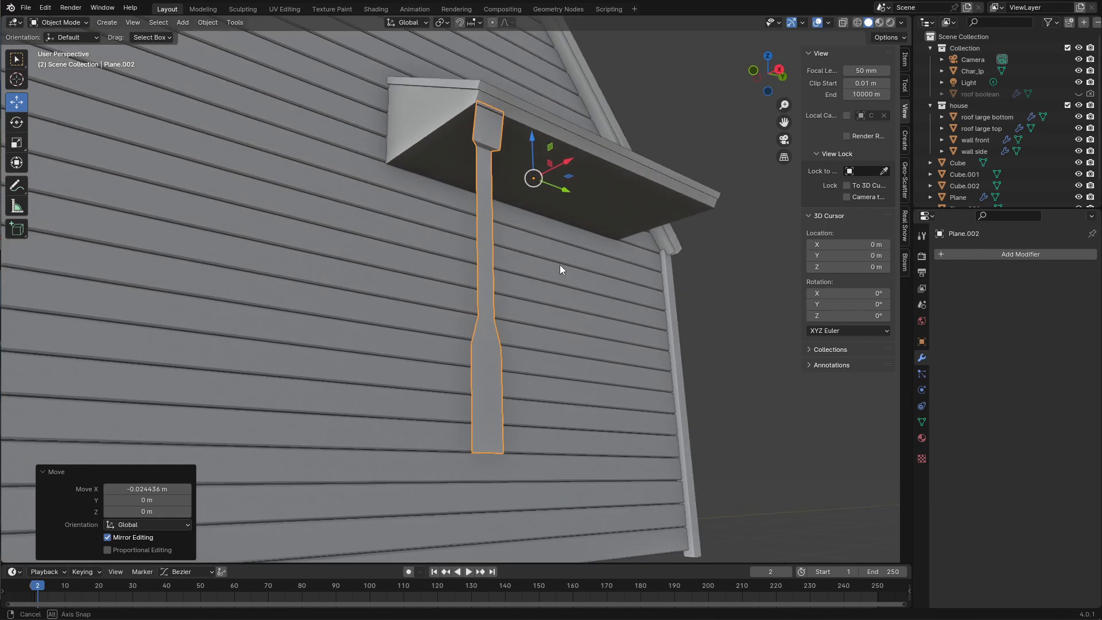
# Extrude the porch post profile into a solid and shift the selected faces about -0.022 m along Z
pyautogui.press('3')
pyautogui.press('e')
pyautogui.click(557, 248)
pyautogui.press('g')
pyautogui.press('z')
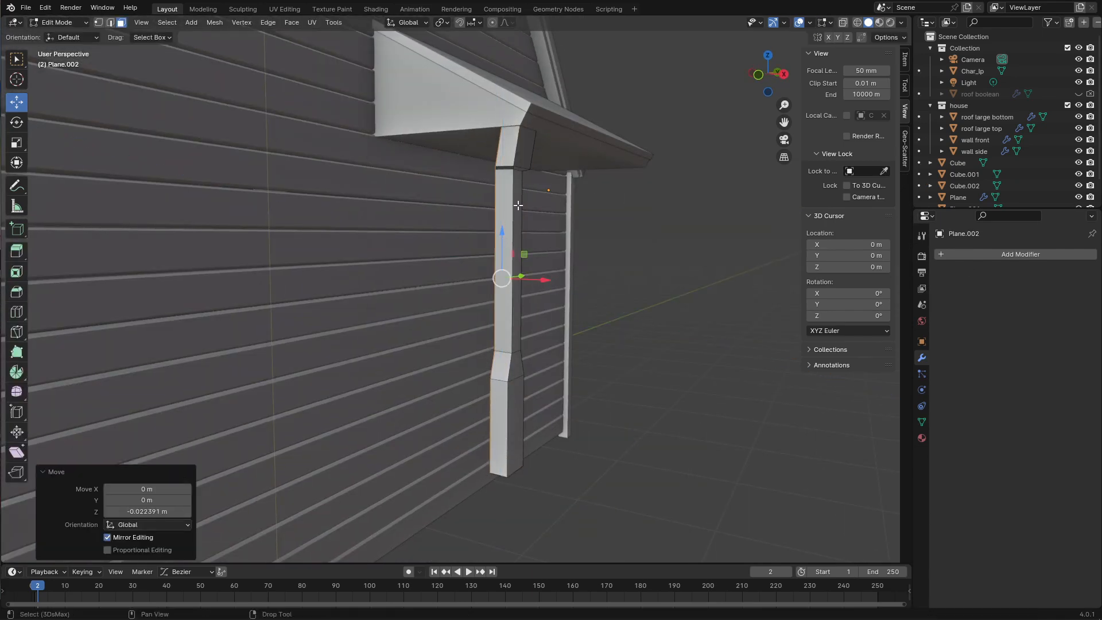
# Move the porch post's selected faces along X to adjust its depth, and finish editing the post
pyautogui.keyDown('alt'); pyautogui.moveTo(518, 205); pyautogui.dragTo(580, 253, button='middle'); pyautogui.keyUp('alt')
pyautogui.press('g')
pyautogui.press('x')
pyautogui.click(568, 321)
pyautogui.keyDown('alt'); pyautogui.moveTo(569, 322); pyautogui.dragTo(492, 295, button='middle'); pyautogui.keyUp('alt')
pyautogui.press('2')
pyautogui.press('Tab')
# Build a rectangular porch platform beneath the post, positioning its geometry along Y and extruding it to size
pyautogui.hotkey('shift', 'd')
pyautogui.press('y')
pyautogui.click(568, 192)
pyautogui.press('g')
pyautogui.press('y')
pyautogui.click(568, 192)
pyautogui.keyDown('alt'); pyautogui.moveTo(567, 191); pyautogui.dragTo(490, 325, button='middle'); pyautogui.keyUp('alt')
pyautogui.press('Tab')
pyautogui.press('g')
pyautogui.press('y')
pyautogui.click(481, 333)
pyautogui.click(490, 325)
pyautogui.press('e')
pyautogui.click(579, 310)
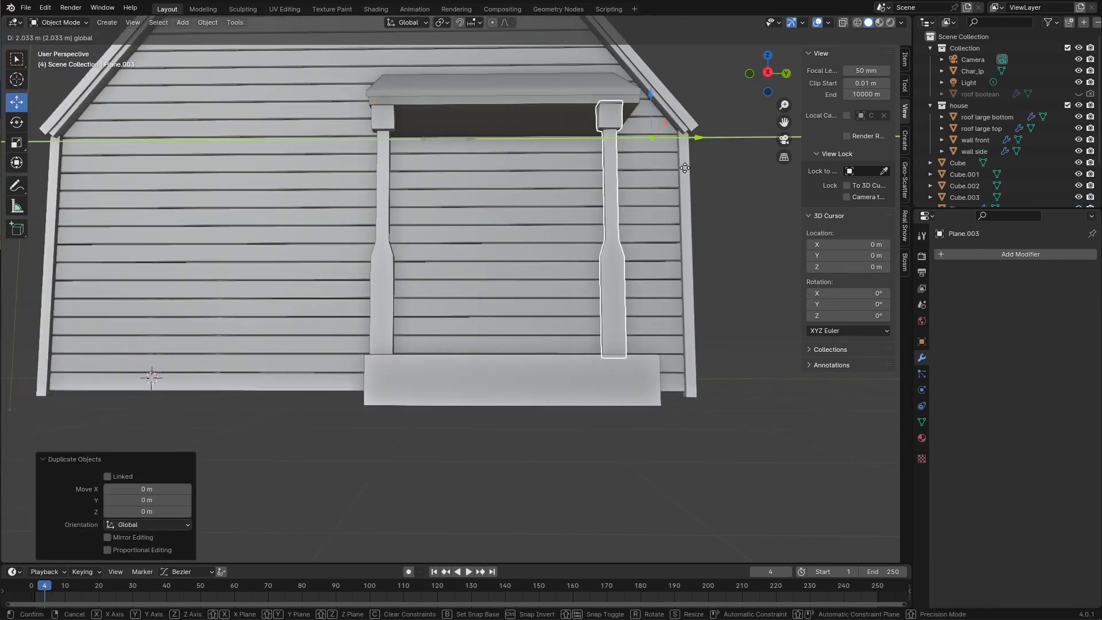
# Place a duplicate of the porch post about 2.03 m along Y, at the other end of the platform
pyautogui.moveTo(669, 166); pyautogui.dragTo(700, 166)
pyautogui.scroll(-3, 605, 294)
pyautogui.moveTo(605, 294); pyautogui.dragTo(746, 304, button='middle')
pyautogui.click(425, 356)
pyautogui.moveTo(519, 382); pyautogui.dragTo(529, 381)
# Move the upper porch roof layer's front edge about 0.16 m outward along X and lower it slightly
pyautogui.click(451, 287)
pyautogui.keyDown('shift'); pyautogui.click(473, 271); pyautogui.keyUp('shift')
pyautogui.keyDown('shift'); pyautogui.click(459, 124); pyautogui.keyUp('shift')
pyautogui.moveTo(487, 139); pyautogui.dragTo(554, 227)
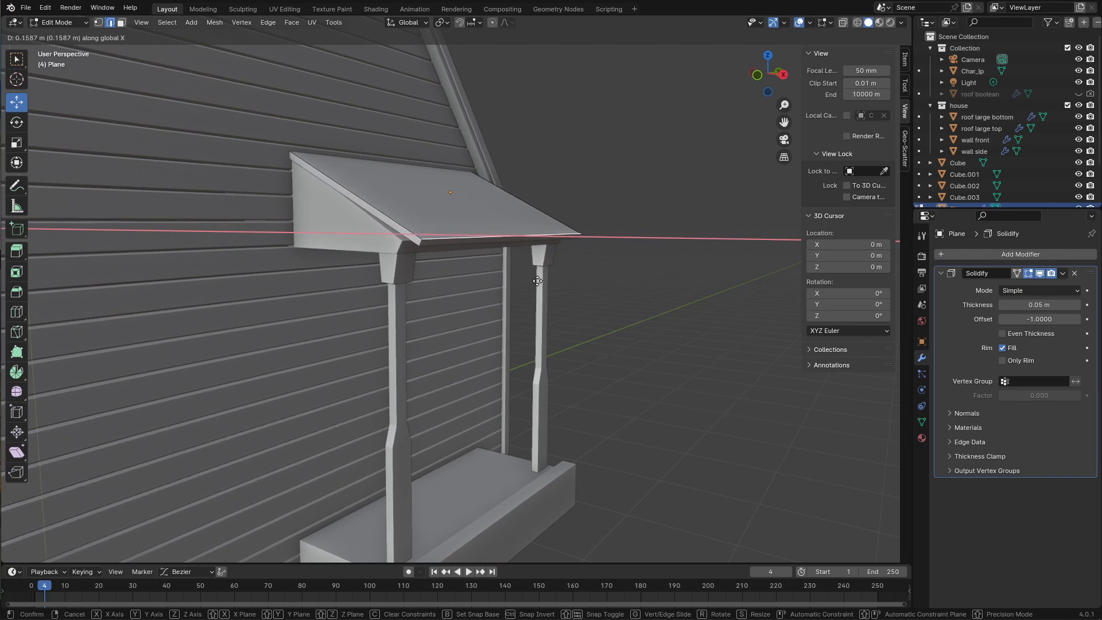
pyautogui.moveTo(537, 281); pyautogui.dragTo(536, 281)
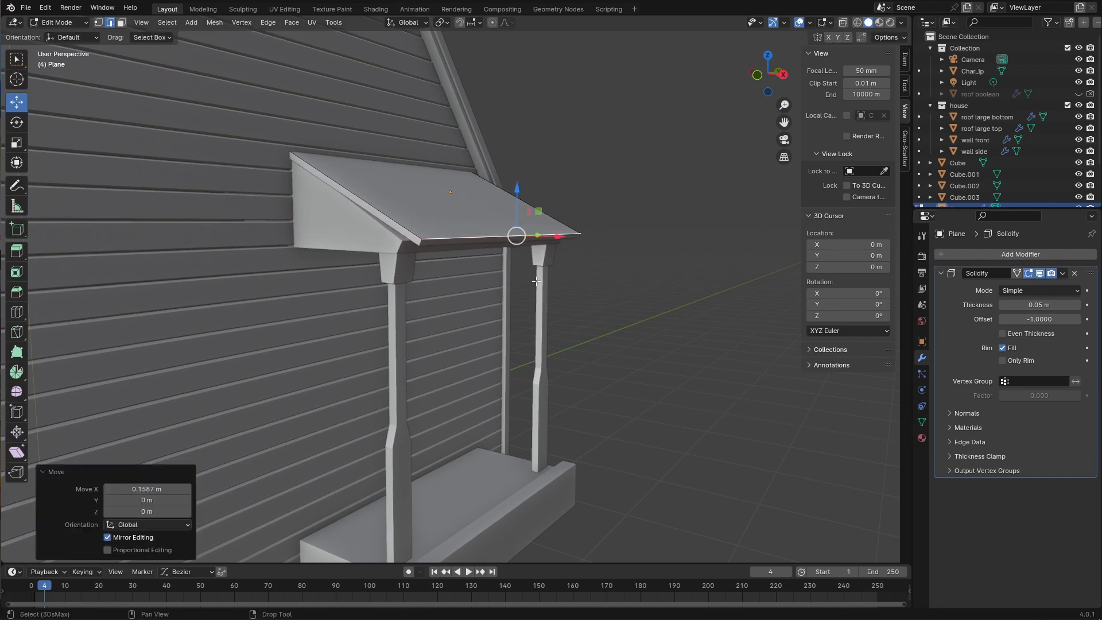
pyautogui.moveTo(517, 195); pyautogui.dragTo(518, 205)
# Extend the front edge of the porch roof's lower layer outward to match the upper layer
pyautogui.keyDown('alt'); pyautogui.moveTo(519, 218); pyautogui.dragTo(488, 172, button='middle'); pyautogui.keyUp('alt')
pyautogui.press('Tab')
pyautogui.click(494, 212)
pyautogui.press('Tab')
pyautogui.moveTo(560, 222)
pyautogui.mouseDown()
pyautogui.moveTo(583, 221)
pyautogui.moveTo(567, 231)
pyautogui.mouseUp()
pyautogui.press('Tab')
# Move both porch posts outward along X beneath the roof's front edge, and align the platform by about -0.01 m
pyautogui.keyDown('alt'); pyautogui.moveTo(574, 236); pyautogui.dragTo(552, 230, button='middle'); pyautogui.keyUp('alt')
pyautogui.click(528, 310)
pyautogui.moveTo(565, 282); pyautogui.dragTo(557, 281)
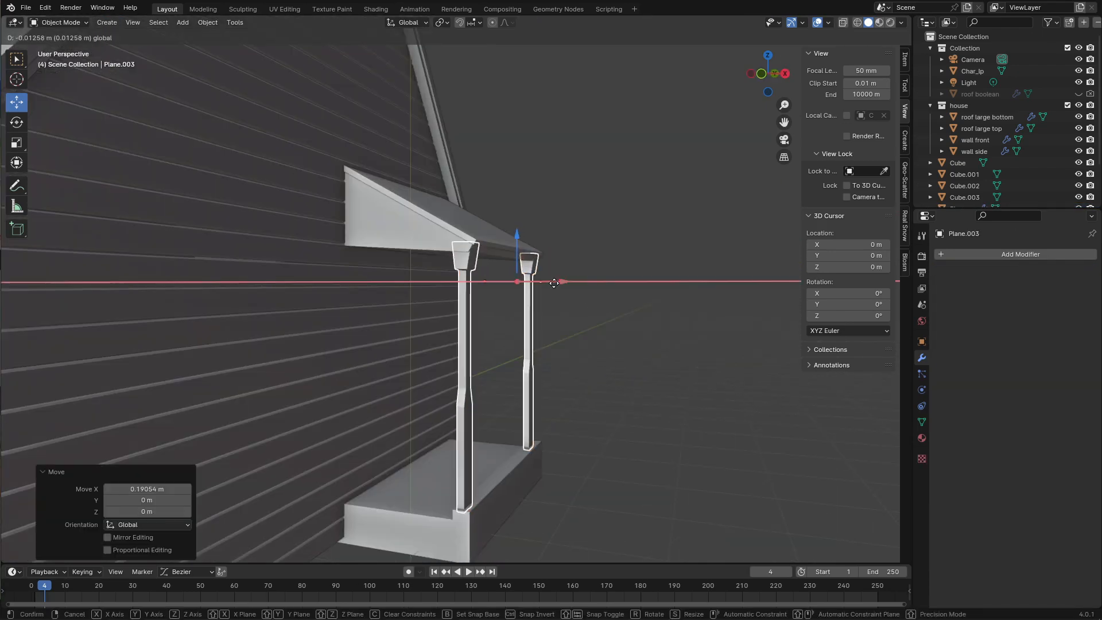
pyautogui.keyDown('alt'); pyautogui.moveTo(603, 310); pyautogui.dragTo(669, 314, button='middle'); pyautogui.keyUp('alt')
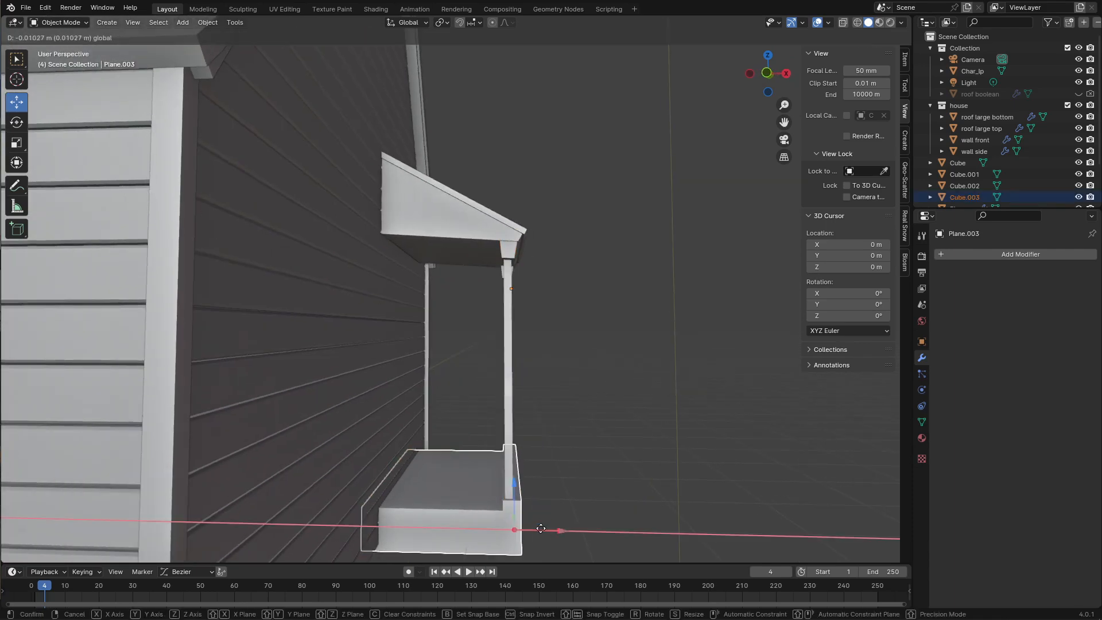
# Scale the small cube beside the platform along Y and raise its inner top edge about 0.26 m as a sloped stair side
pyautogui.keyDown('alt'); pyautogui.moveTo(581, 402); pyautogui.dragTo(581, 450, button='middle'); pyautogui.keyUp('alt')
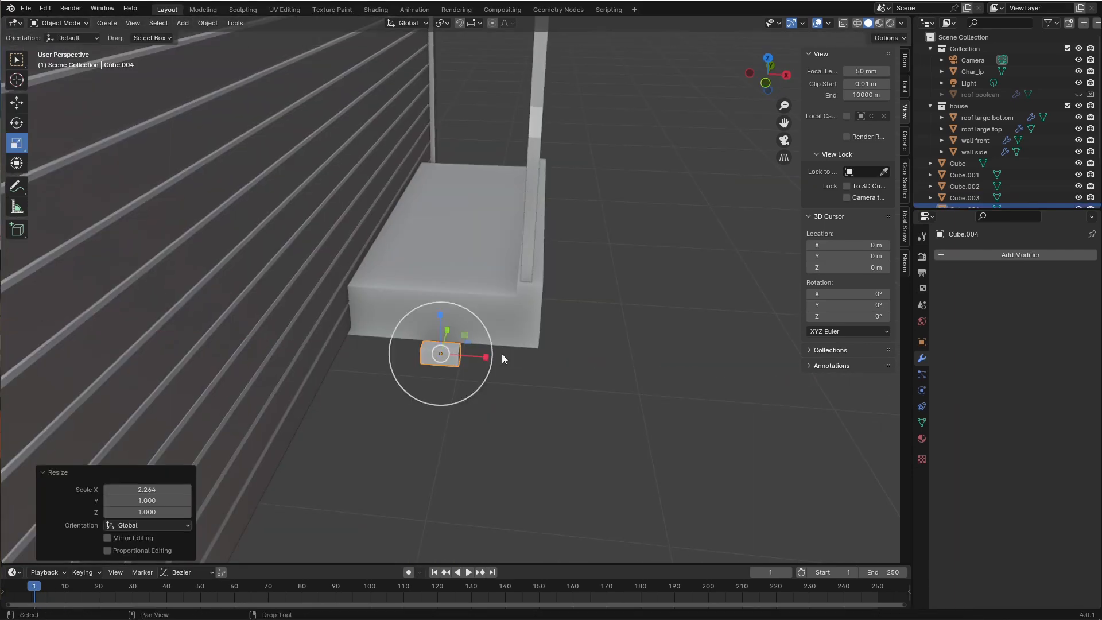
pyautogui.press('s')
pyautogui.press('y')
pyautogui.click(440, 326)
pyautogui.keyDown('alt'); pyautogui.moveTo(488, 336); pyautogui.dragTo(439, 301, button='middle'); pyautogui.keyUp('alt')
pyautogui.moveTo(434, 297); pyautogui.dragTo(438, 286)
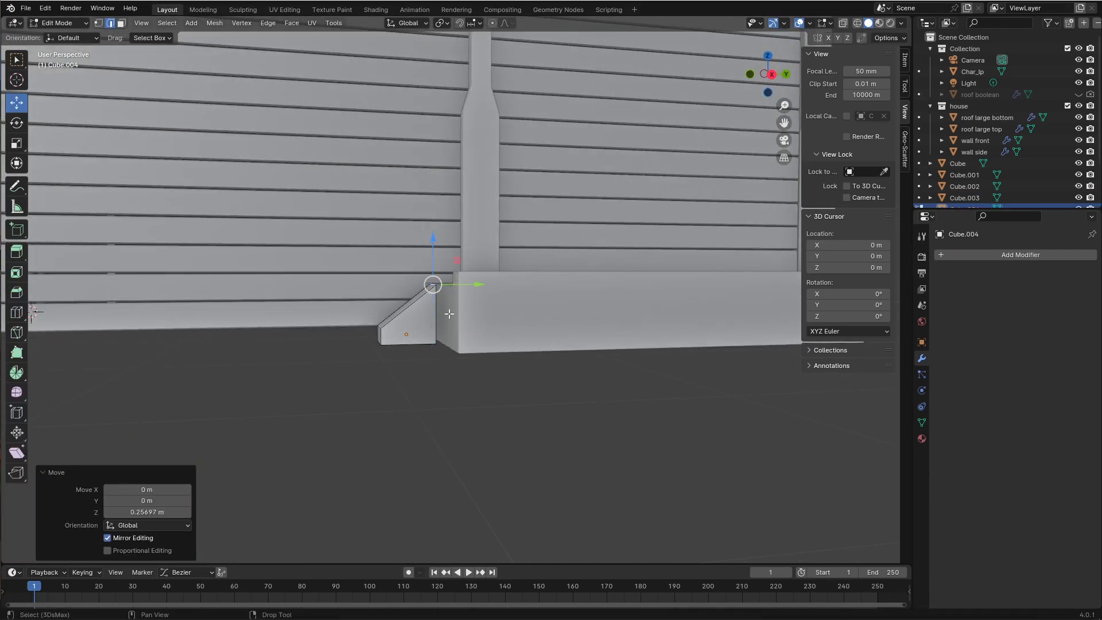
pyautogui.moveTo(463, 332); pyautogui.dragTo(464, 332)
# Duplicate the sloped stair side and move the copy along X against the house wall
pyautogui.keyDown('alt'); pyautogui.moveTo(464, 367); pyautogui.dragTo(609, 390, button='middle'); pyautogui.keyUp('alt')
pyautogui.hotkey('shift', 'd')
pyautogui.rightClick(435, 328)
pyautogui.moveTo(569, 358); pyautogui.dragTo(356, 338)
# Place a new cube between the stair sides, shift it about 0.22 m along Y, and widen it into the lower step
pyautogui.click(524, 339)
pyautogui.keyDown('shift'); pyautogui.rightClick(513, 333); pyautogui.keyUp('shift')
pyautogui.moveTo(433, 350); pyautogui.dragTo(380, 345)
pyautogui.moveTo(334, 295); pyautogui.dragTo(335, 297)
pyautogui.keyDown('alt'); pyautogui.moveTo(465, 336); pyautogui.dragTo(411, 347, button='middle'); pyautogui.keyUp('alt')
pyautogui.moveTo(448, 314); pyautogui.dragTo(485, 302)
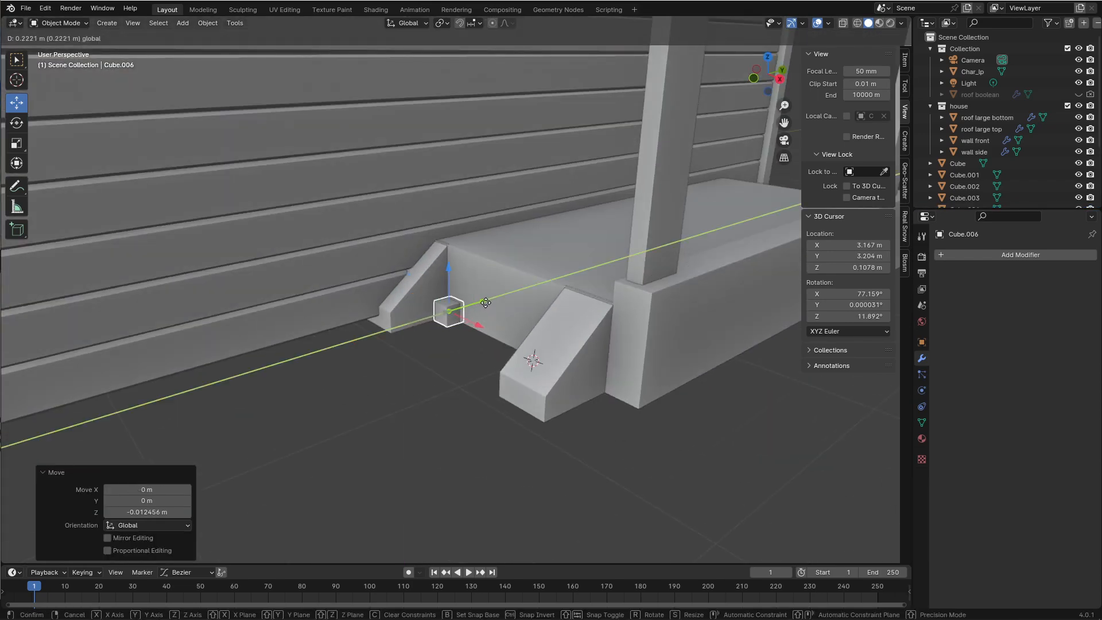
pyautogui.moveTo(565, 390); pyautogui.dragTo(562, 389)
# Add the upper stair step between the sloped sides and adjust its faces to meet the porch platform
pyautogui.keyDown('alt'); pyautogui.moveTo(529, 348); pyautogui.dragTo(506, 334, button='middle'); pyautogui.keyUp('alt')
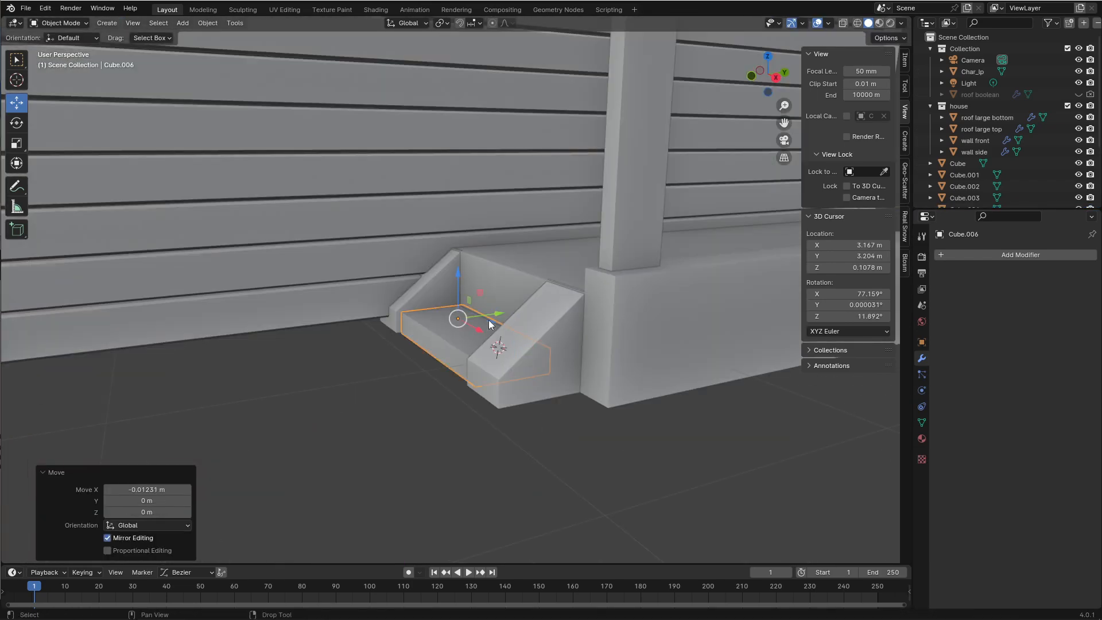
pyautogui.moveTo(499, 266); pyautogui.dragTo(500, 265)
pyautogui.press('Tab')
pyautogui.moveTo(509, 284)
pyautogui.mouseDown()
pyautogui.moveTo(470, 288)
pyautogui.moveTo(495, 272)
pyautogui.mouseUp()
pyautogui.press('Tab')
pyautogui.press('Tab')
pyautogui.press('Tab')
pyautogui.click(495, 314)
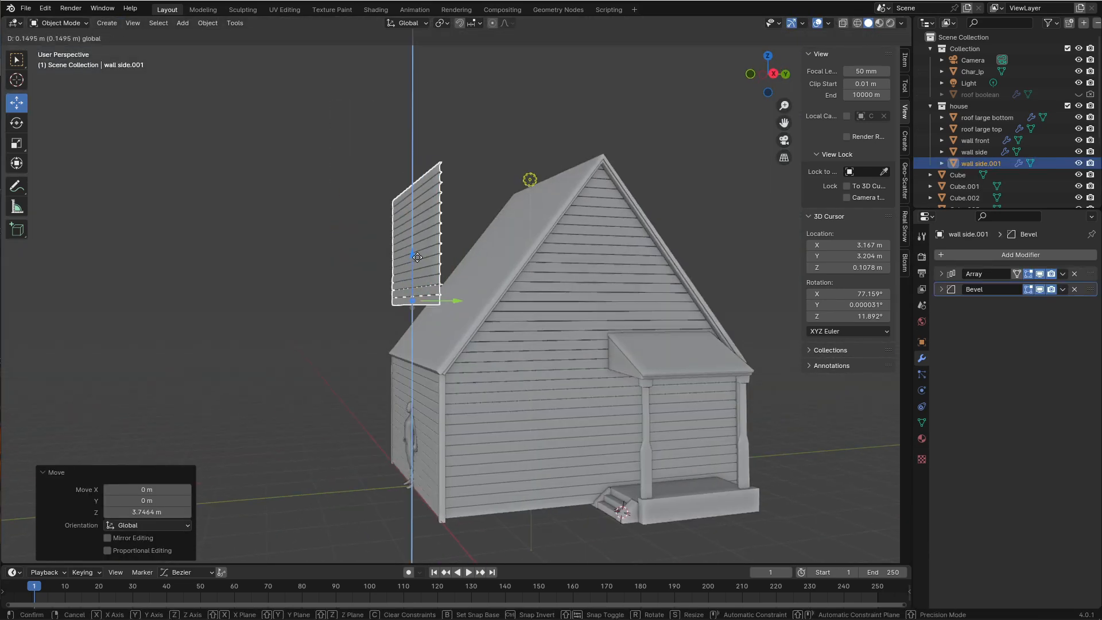
# Position the raised side wall copy over the roof slope and narrow it from both ends, one by about -1.125 m along X
pyautogui.moveTo(458, 285); pyautogui.dragTo(511, 283)
pyautogui.scroll(5, 532, 333)
pyautogui.press('Tab')
pyautogui.moveTo(449, 313); pyautogui.dragTo(473, 313)
pyautogui.moveTo(681, 314); pyautogui.dragTo(590, 313)
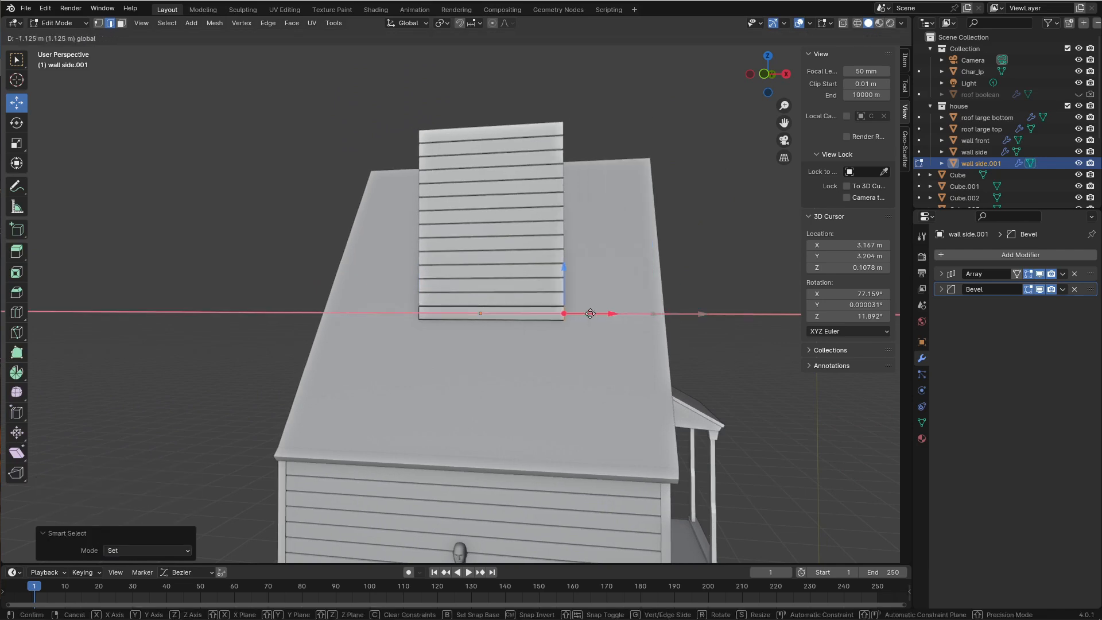
pyautogui.press('Tab')
# Duplicate the dormer's front wall, turn the copy perpendicular as the dormer's side wall, and set its Array count to 9
pyautogui.hotkey('shift', 'd')
pyautogui.press('e')
pyautogui.keyDown('ctrl'); pyautogui.moveTo(420, 409); pyautogui.dragTo(516, 430); pyautogui.keyUp('ctrl')
pyautogui.press('w')
pyautogui.moveTo(521, 418); pyautogui.dragTo(606, 404)
pyautogui.moveTo(606, 403); pyautogui.dragTo(551, 425, button='middle')
pyautogui.moveTo(531, 415); pyautogui.dragTo(532, 415)
pyautogui.click(941, 274)
pyautogui.click(1003, 306)
# Duplicate the dormer's side wall, move the copy to the opposite side, and rotate it 180° about Z
pyautogui.moveTo(554, 241); pyautogui.dragTo(637, 264, button='middle')
pyautogui.hotkey('shift', 'd')
pyautogui.moveTo(543, 343); pyautogui.dragTo(420, 338)
pyautogui.moveTo(420, 337); pyautogui.dragTo(453, 343, button='middle')
pyautogui.press('e')
pyautogui.keyDown('ctrl'); pyautogui.moveTo(379, 355); pyautogui.dragTo(426, 372); pyautogui.keyUp('ctrl')
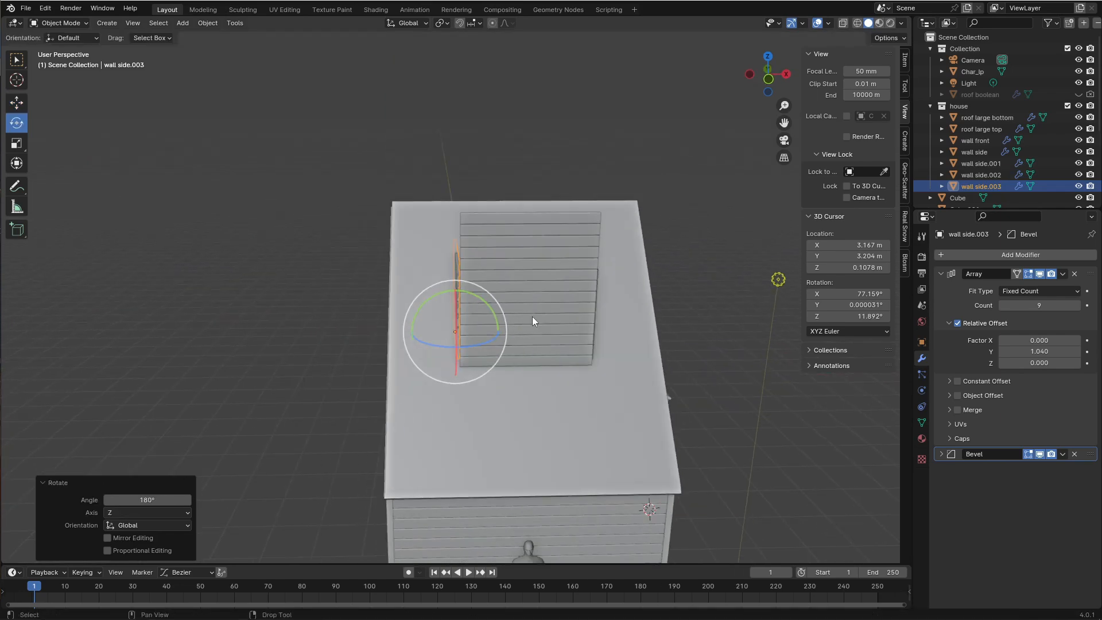
# Duplicate the large roof, raise and rotate the copy over the dormer, and rename it "roof small"
pyautogui.scroll(4, 652, 249)
pyautogui.moveTo(652, 249); pyautogui.dragTo(516, 229, button='middle')
pyautogui.click(402, 390)
pyautogui.hotkey('shift', 'd')
pyautogui.moveTo(407, 350); pyautogui.dragTo(406, 273)
pyautogui.keyDown('ctrl'); pyautogui.moveTo(451, 326); pyautogui.dragTo(403, 327); pyautogui.keyUp('ctrl')
pyautogui.doubleClick(988, 141)
pyautogui.write('roof small')
pyautogui.press('Return')
# Slide the small roof over the dormer and move its selected edges about -0.5 m along Y
pyautogui.keyDown('alt'); pyautogui.moveTo(517, 258); pyautogui.dragTo(423, 241, button='middle'); pyautogui.keyUp('alt')
pyautogui.press('w')
pyautogui.moveTo(423, 189); pyautogui.dragTo(566, 189)
pyautogui.press('2')
pyautogui.click(468, 256)
pyautogui.moveTo(493, 315); pyautogui.dragTo(450, 314)
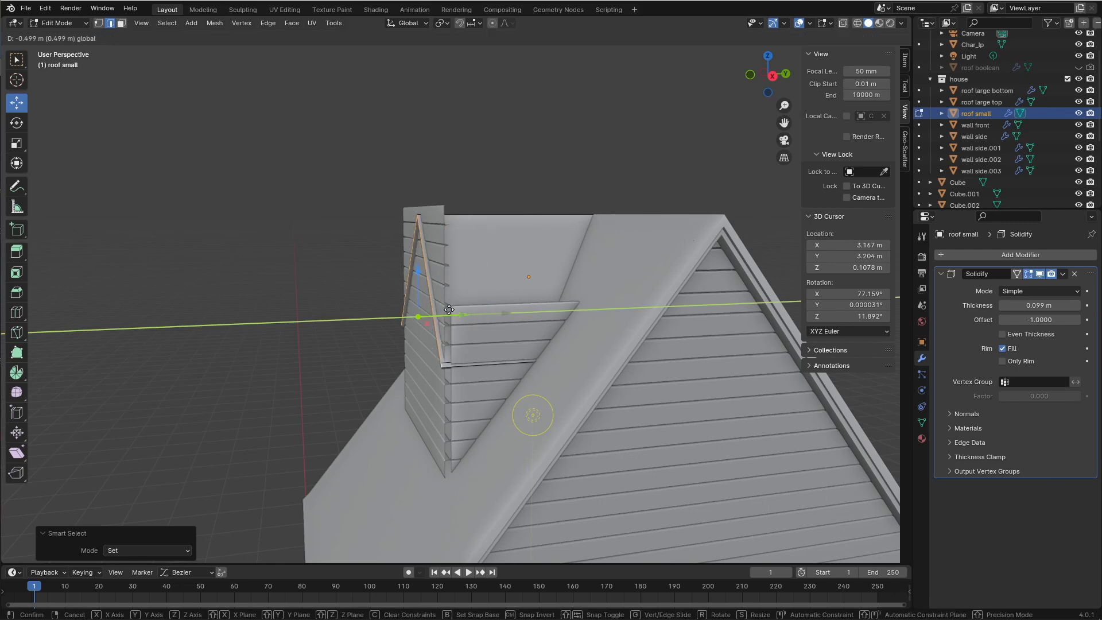
pyautogui.press('Tab')
# Set the Array count of the dormer's side wall to 6 so it stops below the small roof
pyautogui.keyDown('alt'); pyautogui.moveTo(519, 266); pyautogui.dragTo(531, 250, button='middle'); pyautogui.keyUp('alt')
pyautogui.scroll(2, 531, 249)
pyautogui.click(531, 338)
pyautogui.click(1000, 307)
pyautogui.click(1000, 306)
pyautogui.click(1000, 307)
pyautogui.click(638, 49)
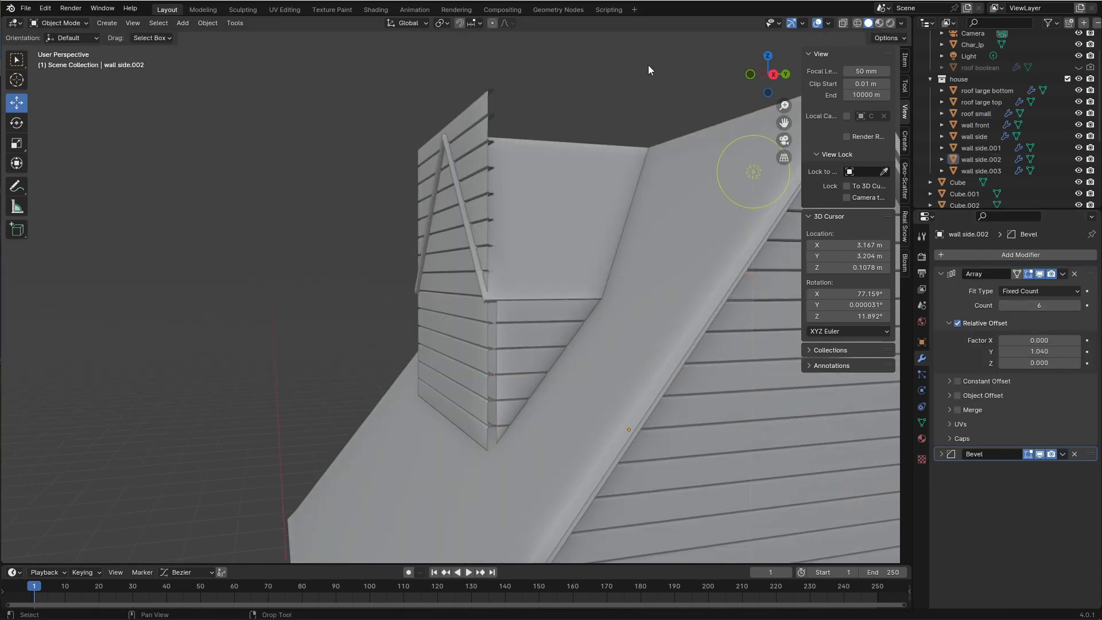
# Duplicate the shortened dormer side wall and move the copy toward the dormer's opposite side
pyautogui.moveTo(460, 259); pyautogui.dragTo(603, 265, button='middle')
pyautogui.hotkey('shift', 'd')
pyautogui.moveTo(695, 368); pyautogui.dragTo(492, 351)
# Set the side wall copy's origin to Center of Mass (Surface) and rotate it about Z to face outward
pyautogui.moveTo(431, 258); pyautogui.dragTo(602, 247, button='middle')
pyautogui.click(208, 23)
pyautogui.click(368, 84)
pyautogui.moveTo(436, 207); pyautogui.dragTo(380, 224, button='middle')
pyautogui.press('r')
pyautogui.press('z')
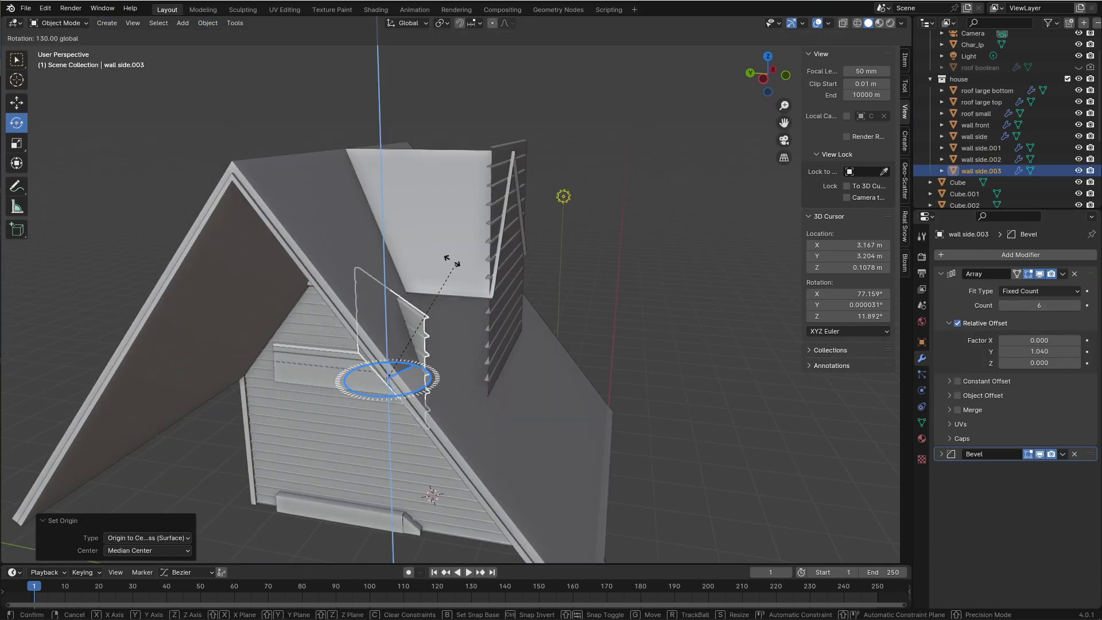
pyautogui.click(359, 282)
# Duplicate the small roof in place as a boolean cutter with a changed Solidify thickness, and subtract it from the dormer's front wall
pyautogui.moveTo(516, 247); pyautogui.dragTo(413, 252, button='middle')
pyautogui.click(581, 248)
pyautogui.hotkey('shift', 'd')
pyautogui.press('Escape')
pyautogui.moveTo(1039, 306); pyautogui.dragTo(971, 306)
pyautogui.moveTo(787, 307); pyautogui.dragTo(733, 285, button='middle')
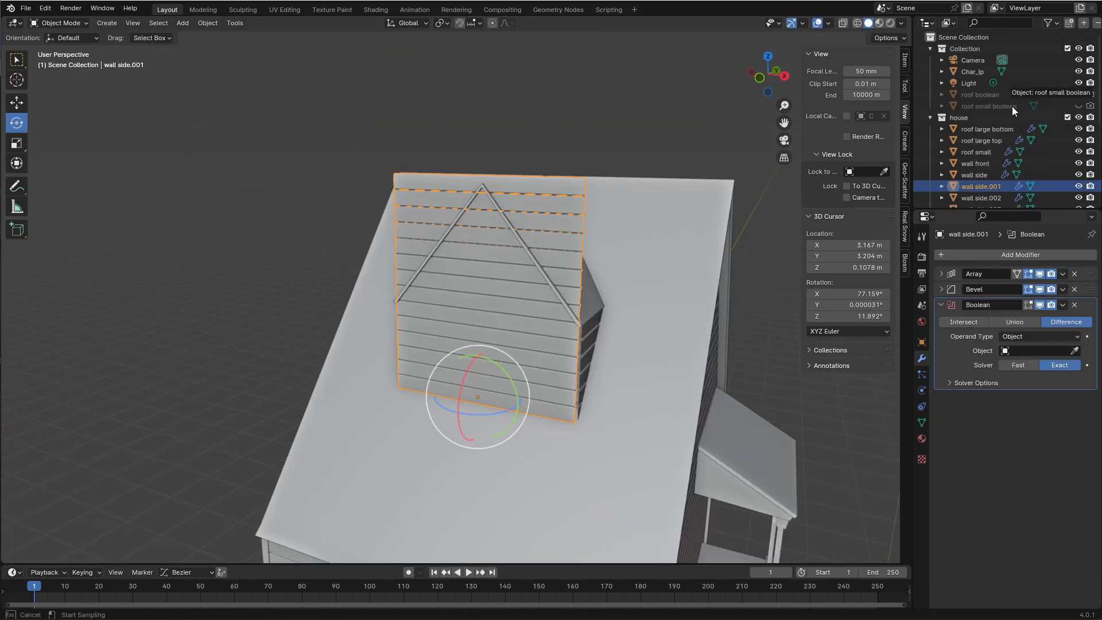
# Raise the duplicated corner trim along Z to the dormer's front corner
pyautogui.moveTo(677, 250); pyautogui.dragTo(551, 106, button='middle')
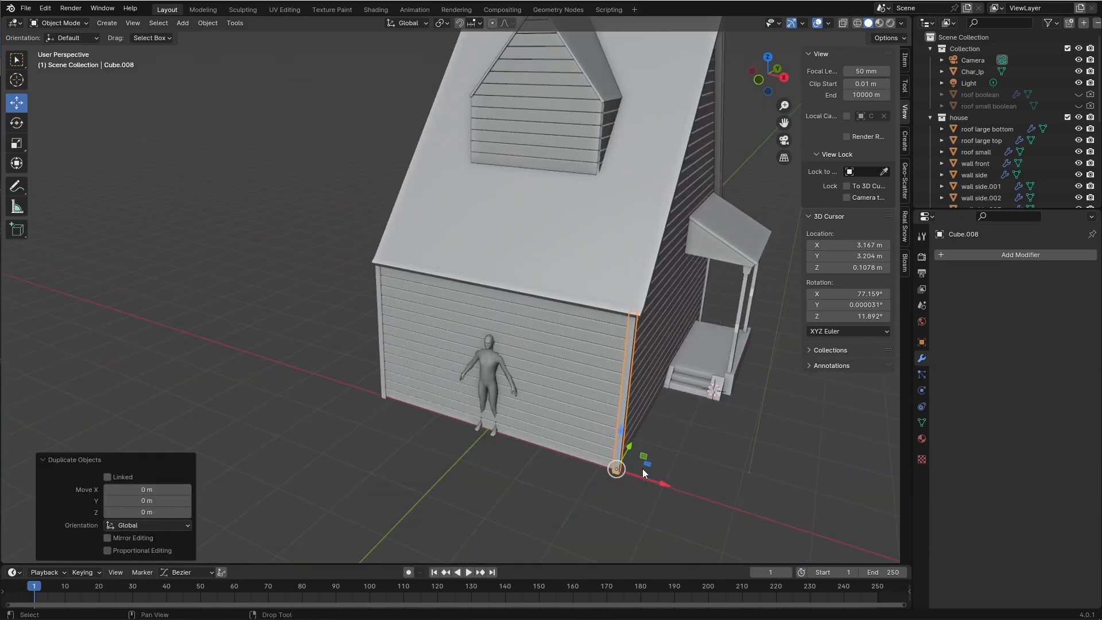
pyautogui.moveTo(620, 430); pyautogui.dragTo(623, 322)
pyautogui.moveTo(592, 311); pyautogui.dragTo(480, 322, button='middle')
pyautogui.scroll(4, 479, 398)
# Duplicate the dormer's corner trim and slide the copy along X to the opposite front corner
pyautogui.moveTo(480, 398); pyautogui.dragTo(620, 402, button='middle')
pyautogui.hotkey('shift', 'd')
pyautogui.press('Escape')
pyautogui.moveTo(620, 481); pyautogui.dragTo(359, 474)
pyautogui.moveTo(475, 495); pyautogui.dragTo(456, 494)
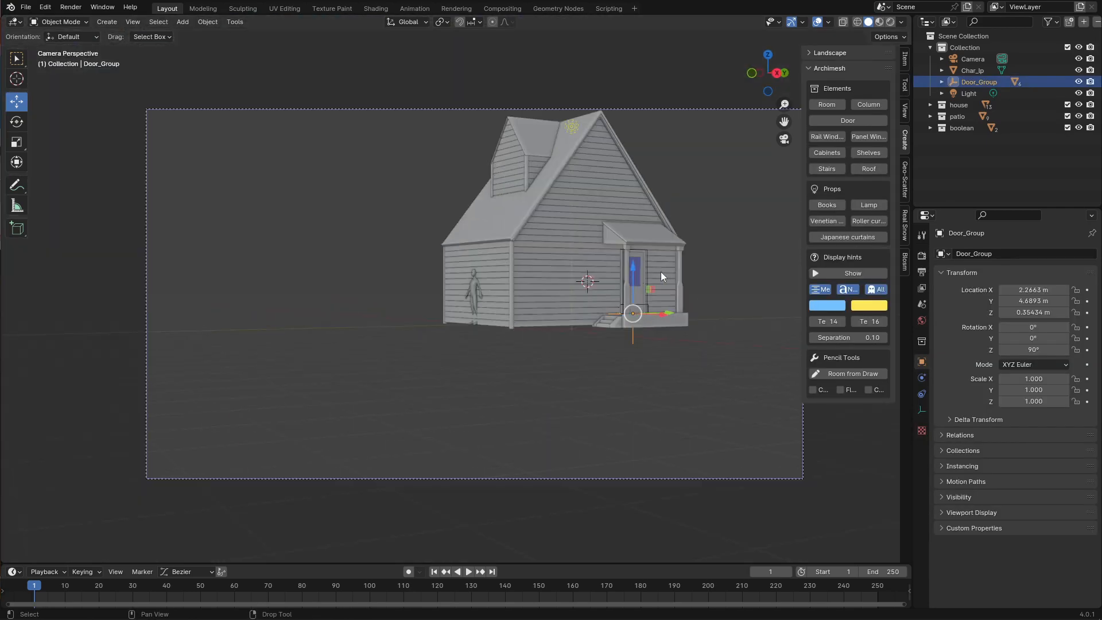
# Position the door group against the front wall beneath the porch roof, aligned with the wall and platform
pyautogui.scroll(5, 597, 300)
pyautogui.moveTo(662, 277); pyautogui.dragTo(551, 304, button='middle')
pyautogui.moveTo(624, 394); pyautogui.dragTo(608, 394)
pyautogui.keyDown('shift'); pyautogui.moveTo(609, 393); pyautogui.dragTo(534, 373, button='middle'); pyautogui.keyUp('shift')
pyautogui.click(768, 74)
pyautogui.moveTo(540, 397); pyautogui.dragTo(551, 397)
pyautogui.moveTo(583, 160); pyautogui.dragTo(615, 161, button='middle')
pyautogui.scroll(5, 615, 230)
pyautogui.moveTo(618, 343); pyautogui.dragTo(619, 356)
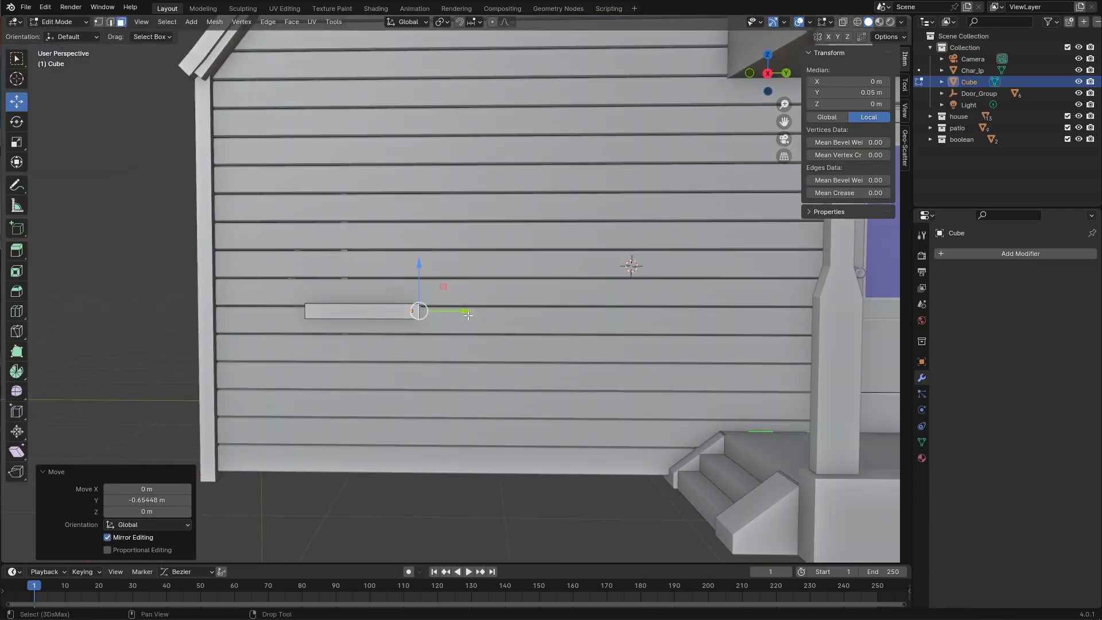
# Stretch the small block on the front wall along Y into a long horizontal window frame board
pyautogui.moveTo(422, 313); pyautogui.dragTo(700, 321)
pyautogui.moveTo(358, 302); pyautogui.dragTo(414, 322, button='middle')
pyautogui.press('Tab')
# Duplicate the horizontal frame board and raise the copy about 0.64 m and a further 0.61 m along Z, fine-tuning its height
pyautogui.hotkey('shift', 'd')
pyautogui.rightClick(443, 293)
pyautogui.moveTo(444, 292); pyautogui.dragTo(444, 229)
pyautogui.moveTo(454, 305); pyautogui.dragTo(440, 284, button='middle')
pyautogui.moveTo(449, 235); pyautogui.dragTo(450, 191)
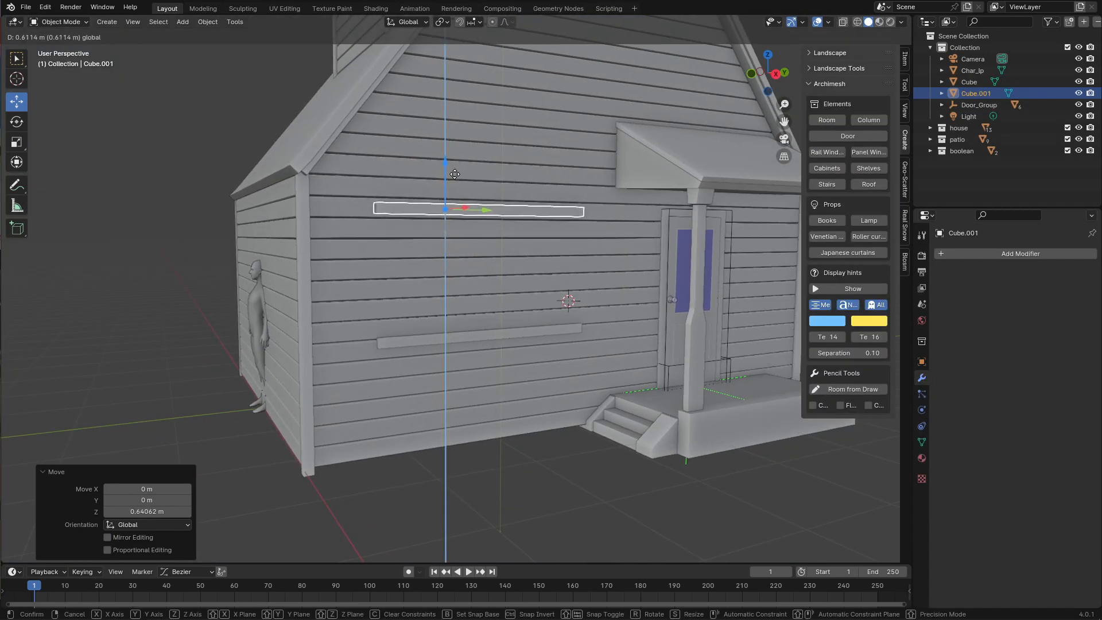
pyautogui.moveTo(456, 184); pyautogui.dragTo(457, 202)
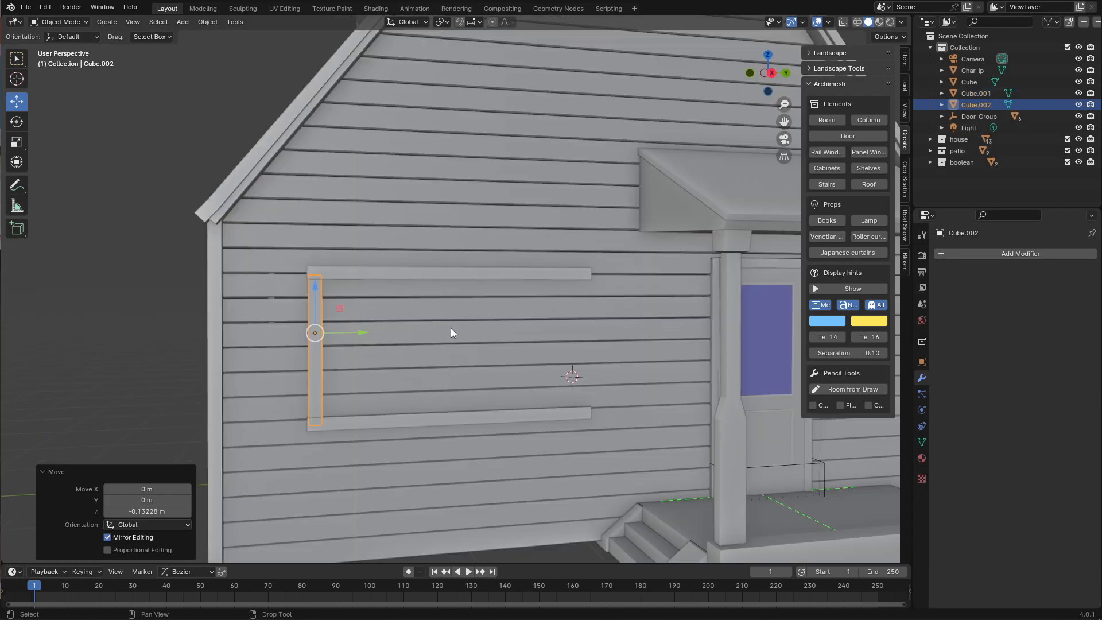
# Duplicate the vertical window frame post along Y to the opposite end of the frame, with further copies as inner shutter posts
pyautogui.hotkey('shift', 'd')
pyautogui.moveTo(361, 332); pyautogui.dragTo(625, 328)
pyautogui.scroll(3, 597, 349)
pyautogui.moveTo(638, 330); pyautogui.dragTo(563, 334, button='middle')
pyautogui.moveTo(607, 370); pyautogui.dragTo(633, 372)
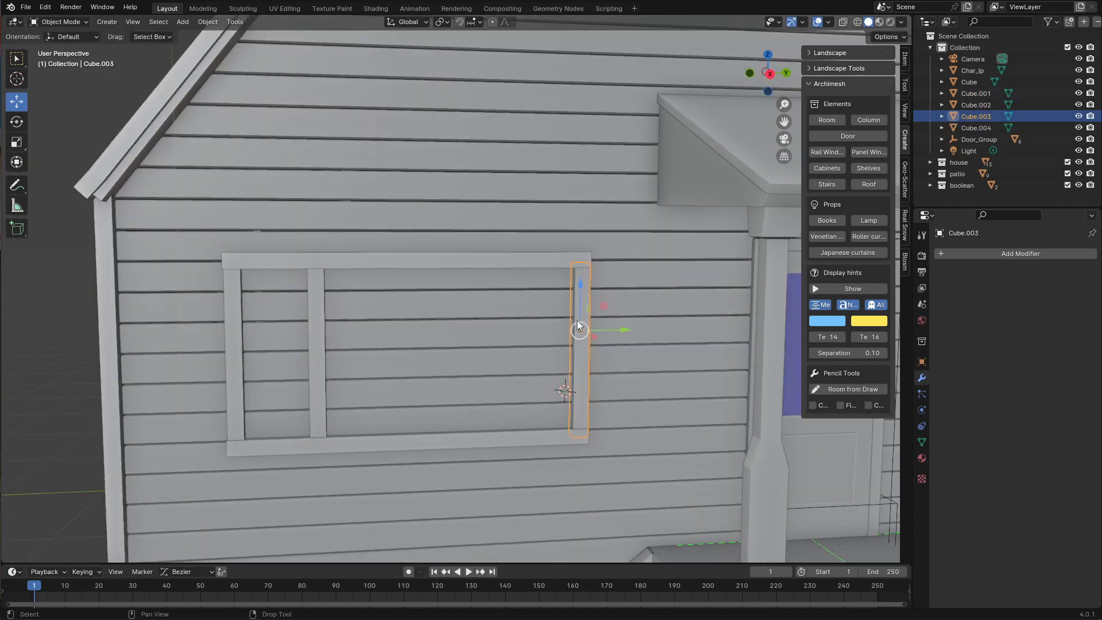
pyautogui.hotkey('shift', 'd')
pyautogui.rightClick(611, 328)
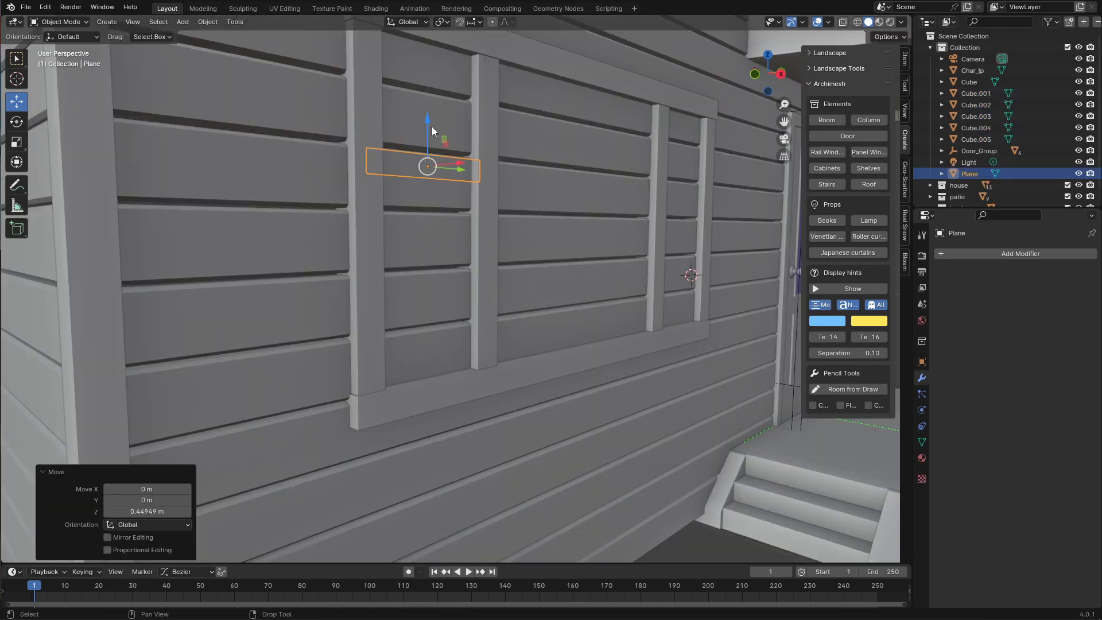
# Move the tilted slat plane along Z to the top of the window's first shutter opening, just under the upper frame board
pyautogui.moveTo(431, 126); pyautogui.dragTo(432, 190)
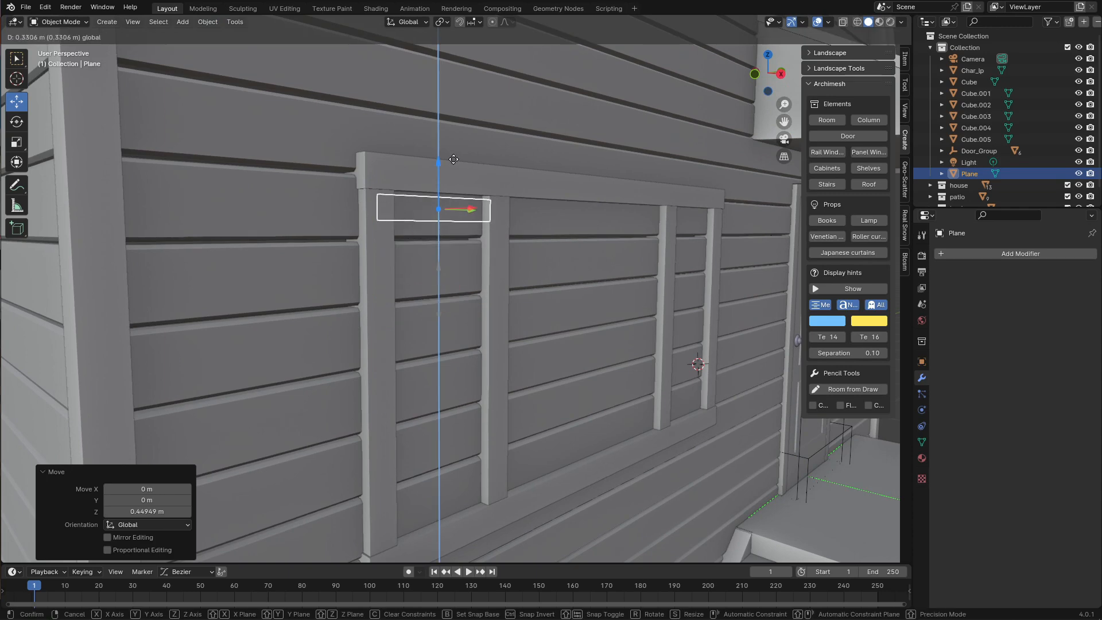
pyautogui.moveTo(432, 189); pyautogui.dragTo(475, 201, button='middle')
pyautogui.scroll(3, 443, 242)
pyautogui.moveTo(444, 244); pyautogui.dragTo(455, 242, button='middle')
pyautogui.keyDown('ctrl'); pyautogui.moveTo(478, 228); pyautogui.dragTo(474, 216); pyautogui.keyUp('ctrl')
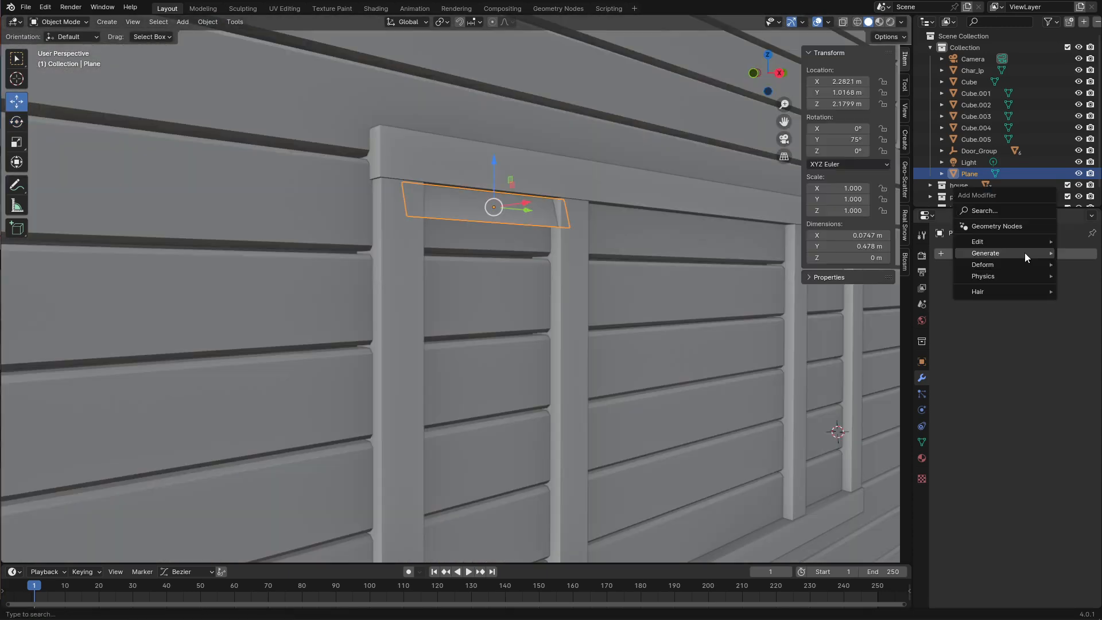
# Thicken the slat with a 0.006 m Solidify modifier and array it 15 times with relative offset factors X 0.920 and Z -2.310
pyautogui.click(1025, 253)
pyautogui.scroll(3, 683, 318)
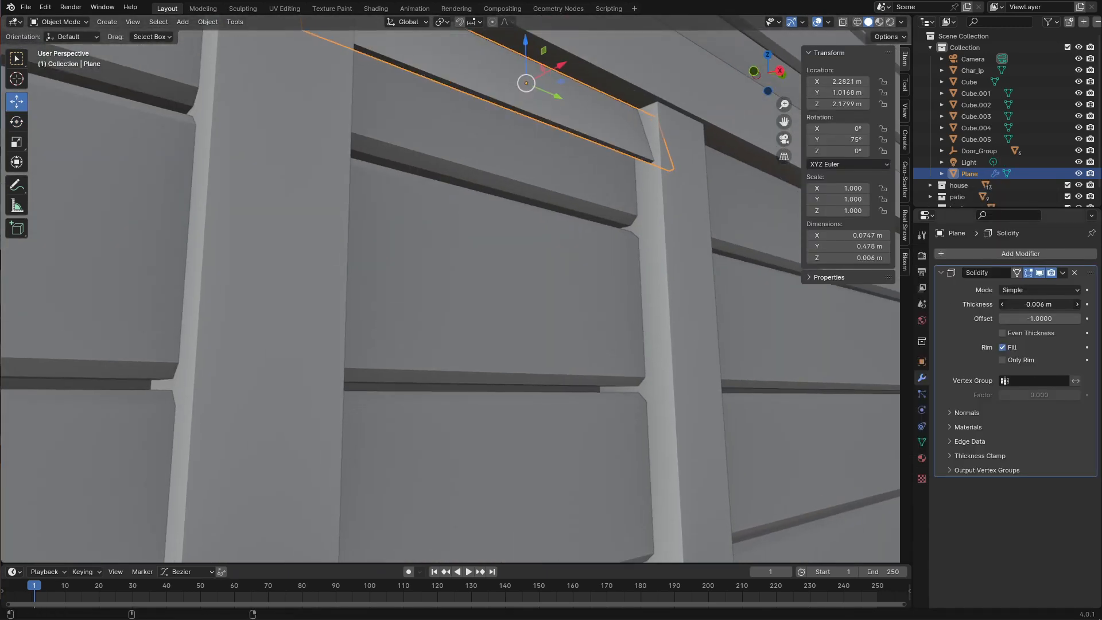
pyautogui.click(1077, 320)
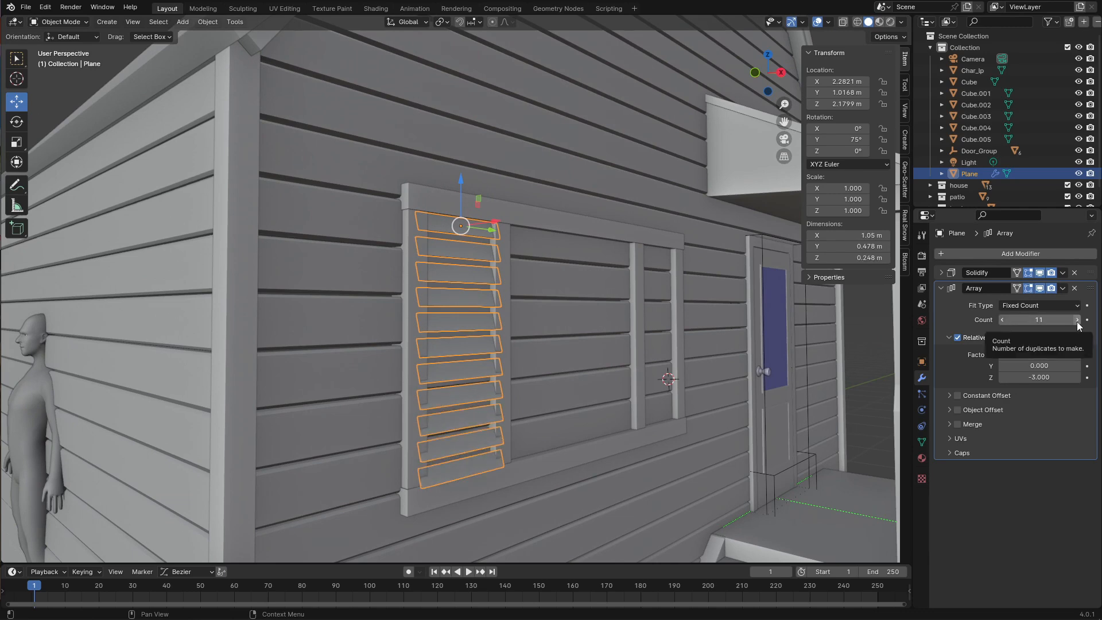
# Duplicate the arrayed shutter slats and move the copy along Y into the opposite shutter opening
pyautogui.hotkey('shift', 'd')
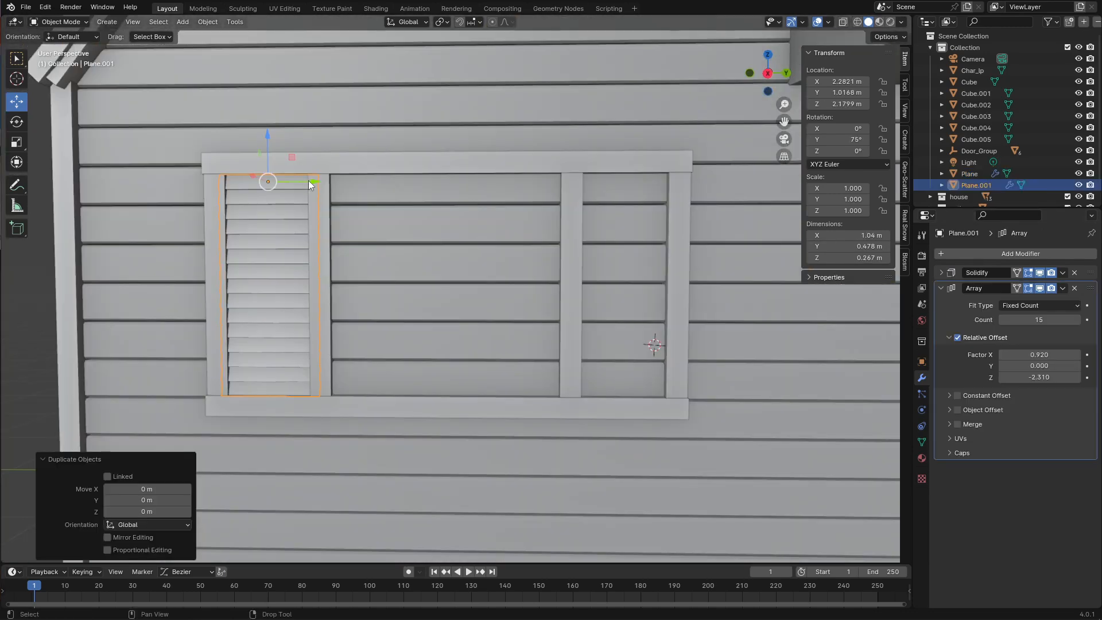
pyautogui.press('y')
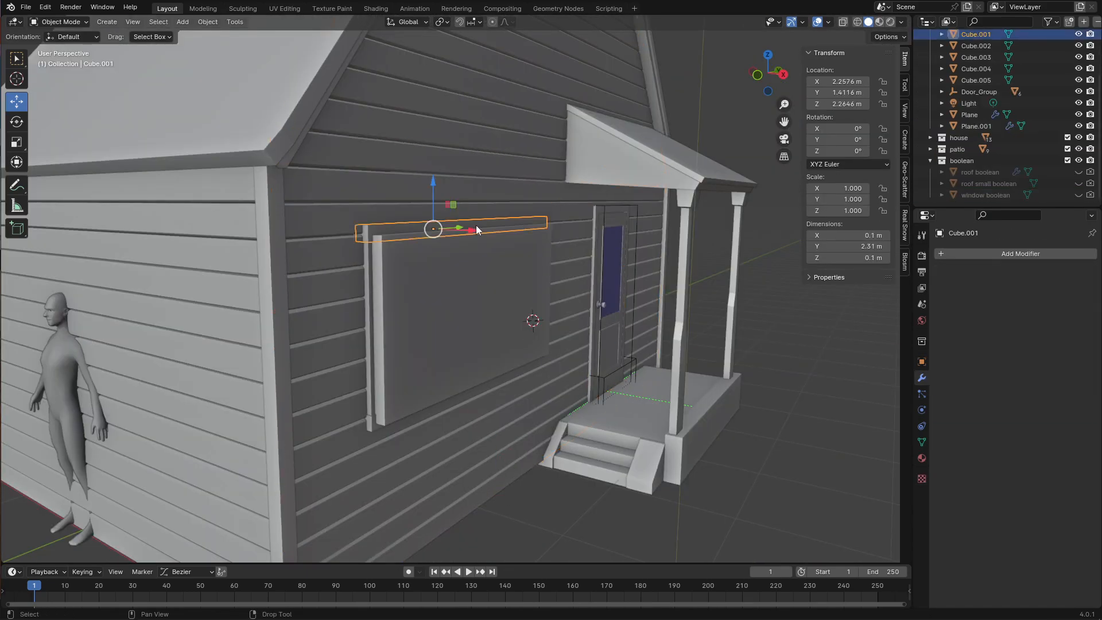
# Cut the front wall with a Boolean Difference using the window boolean object, switching the solver between Fast and Exact
pyautogui.click(1018, 395)
pyautogui.click(1043, 396)
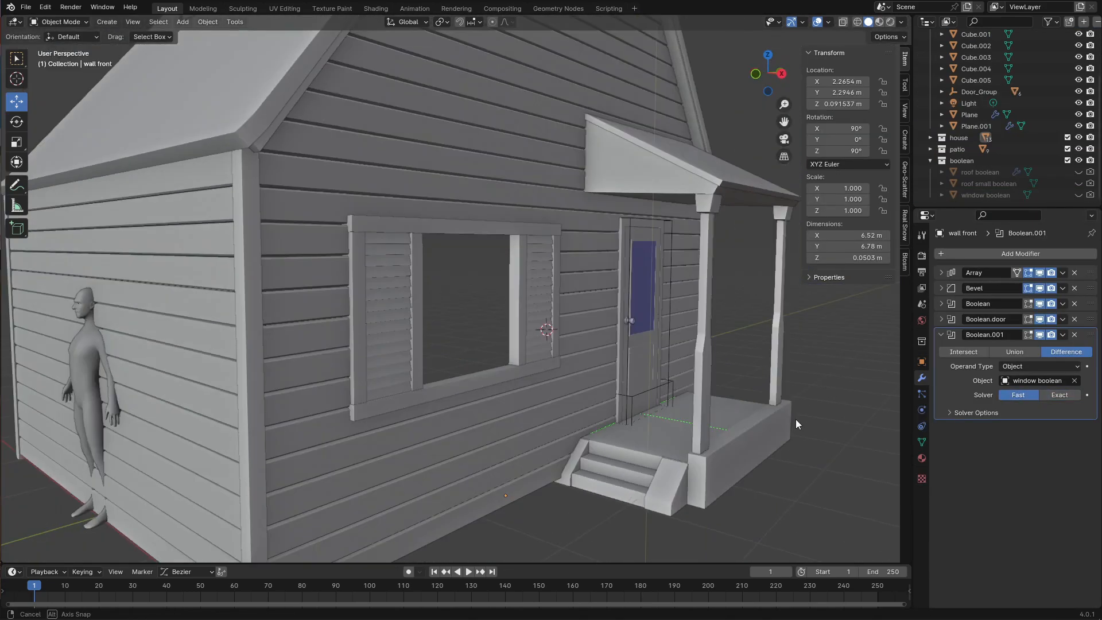
pyautogui.click(1027, 396)
pyautogui.click(1042, 395)
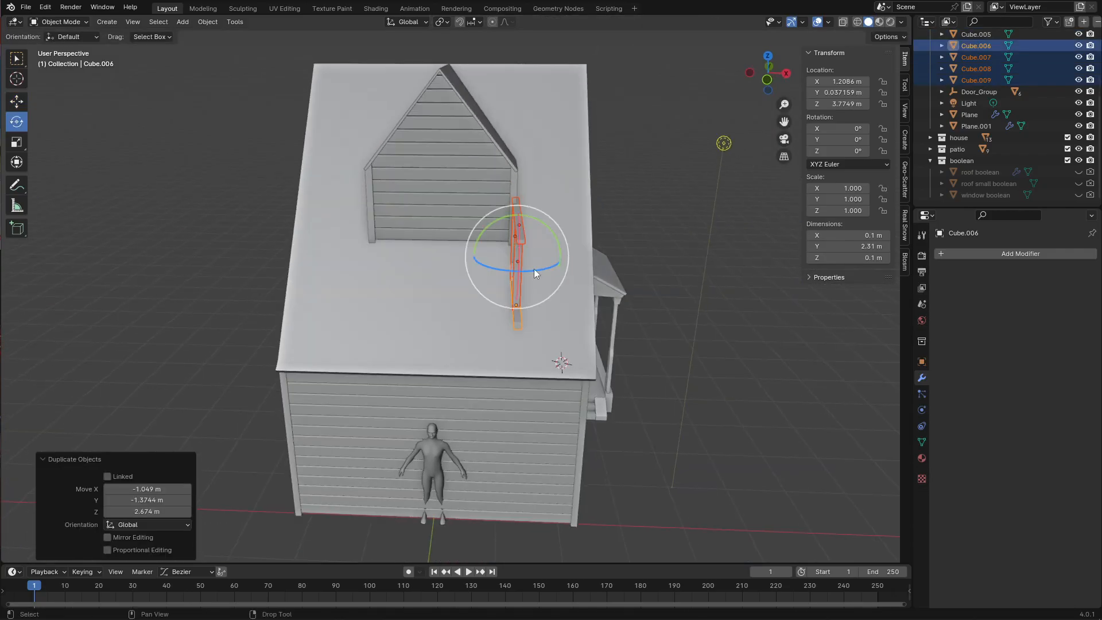
# Rotate the copied window frame to face the dormer front, shorten its horizontal boards along X, and duplicate a frame board
pyautogui.click(508, 270)
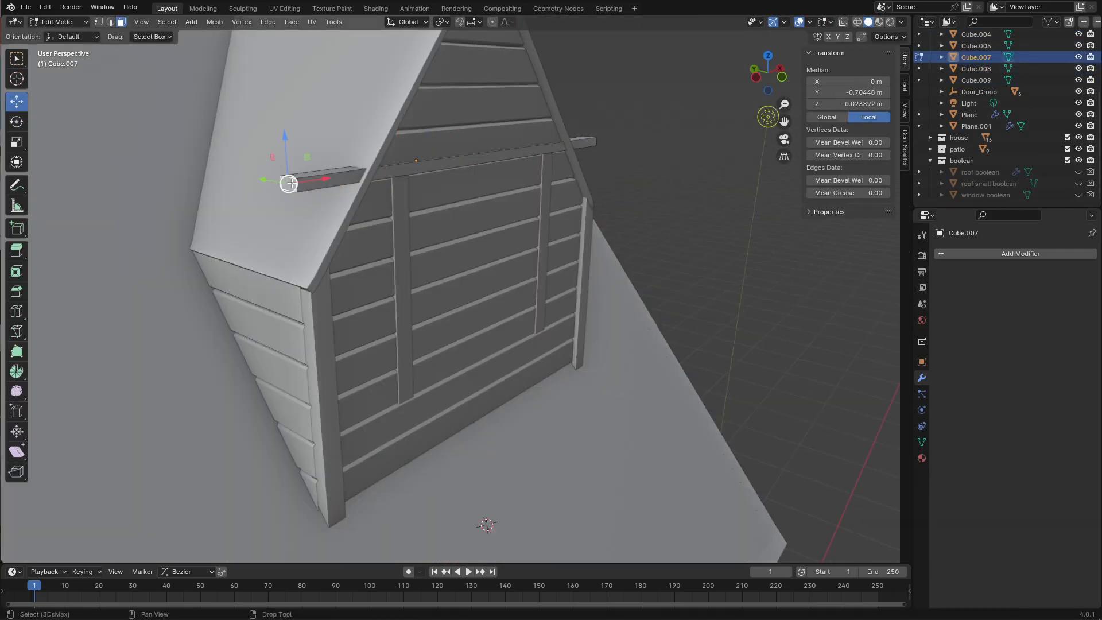
pyautogui.press('g')
pyautogui.press('x')
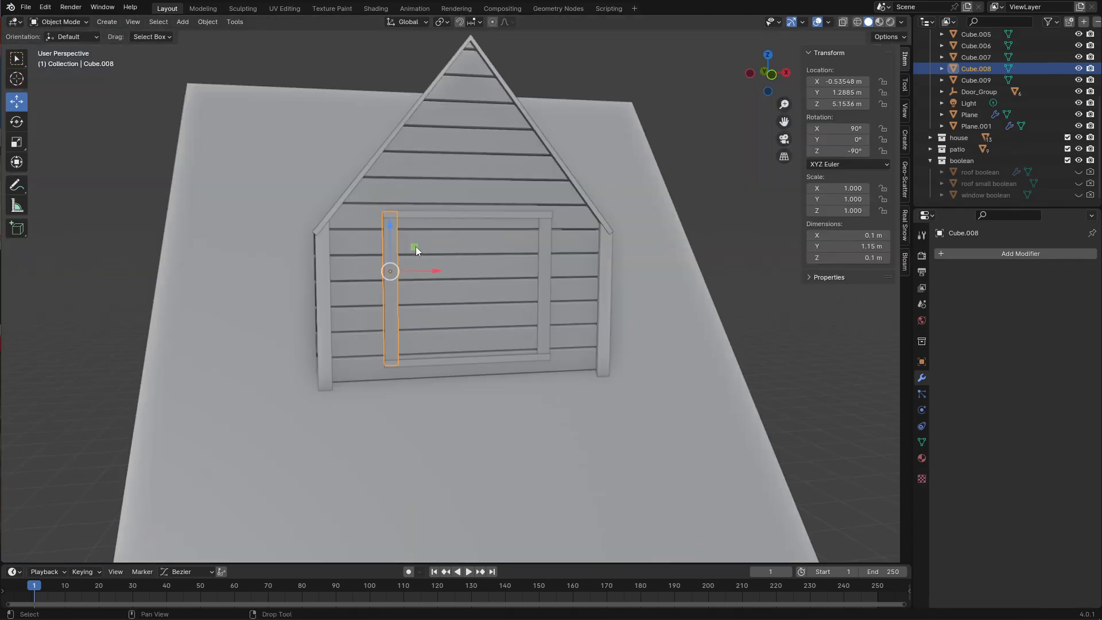
pyautogui.click(413, 212)
pyautogui.hotkey('shift', 'd')
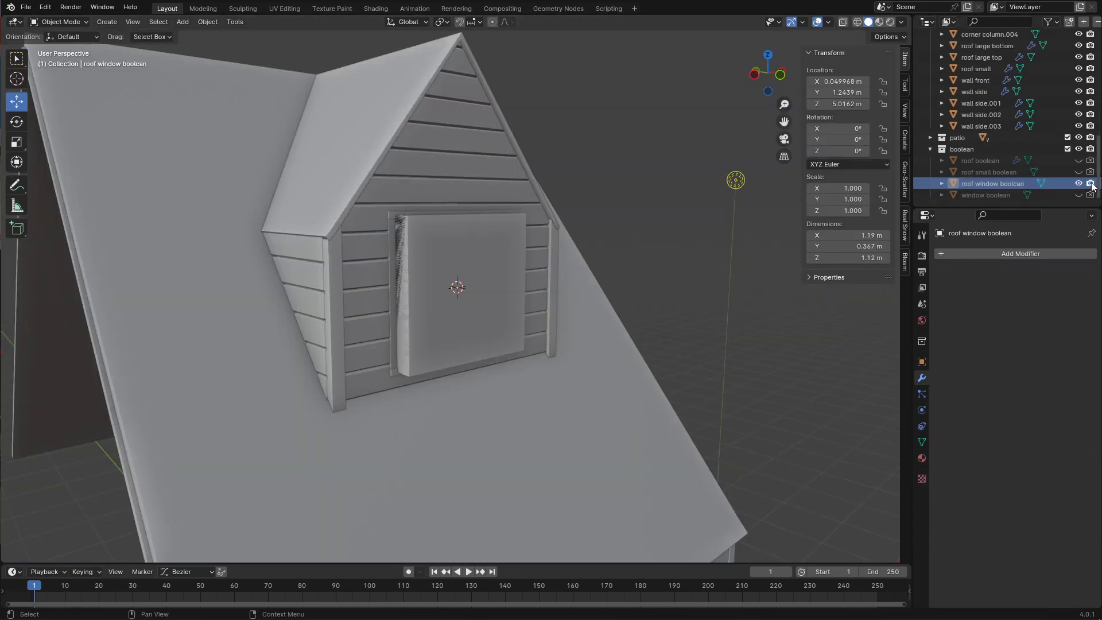
# Cut the dormer's front wall with a Boolean Difference using the roof window boolean and the Fast solver
pyautogui.click(494, 166)
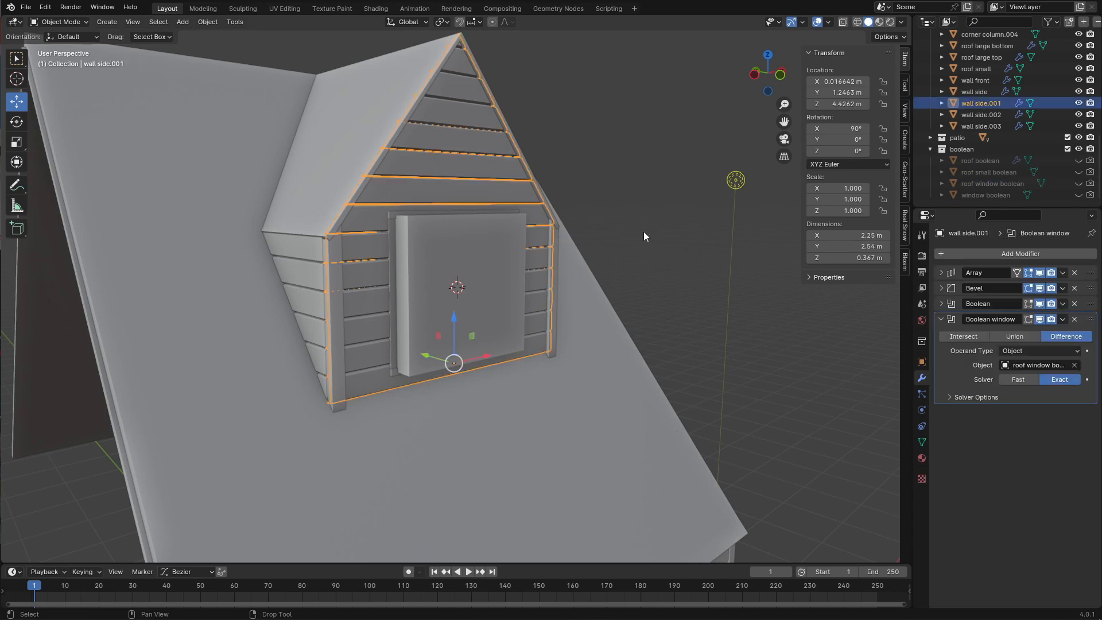
pyautogui.click(1015, 380)
pyautogui.moveTo(859, 350); pyautogui.dragTo(744, 297, button='middle')
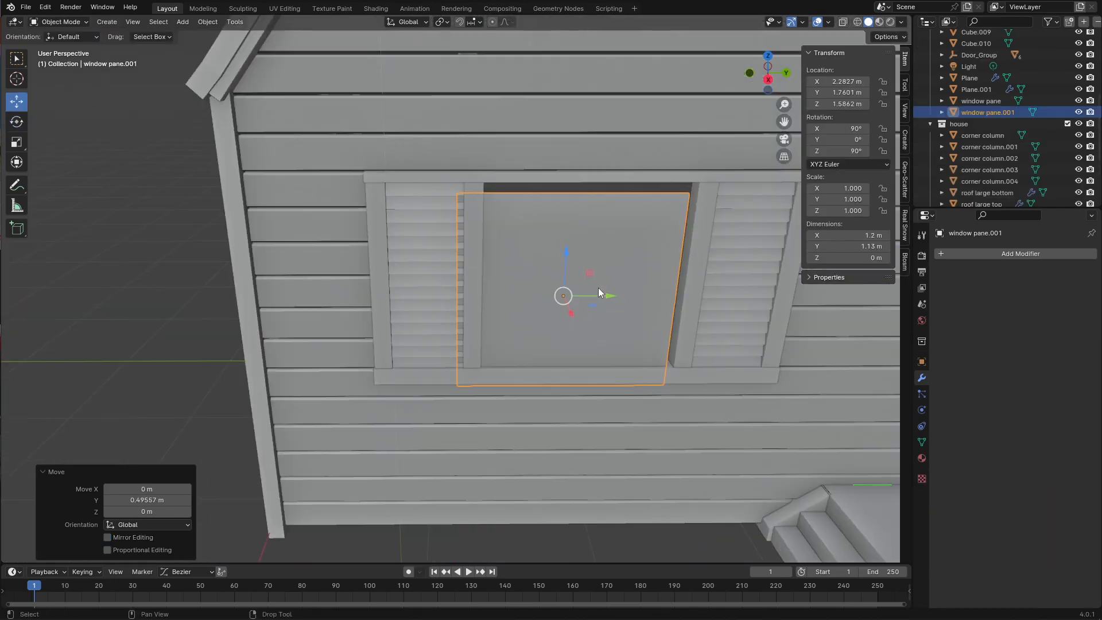
# Move the large front window's pane about 0.09 m along Y and 0.08 m up along Z to fit its opening
pyautogui.moveTo(598, 288); pyautogui.dragTo(590, 261, button='middle')
pyautogui.scroll(1, 588, 255)
pyautogui.moveTo(557, 217); pyautogui.dragTo(578, 216)
pyautogui.moveTo(529, 179); pyautogui.dragTo(530, 161)
pyautogui.scroll(-5, 570, 218)
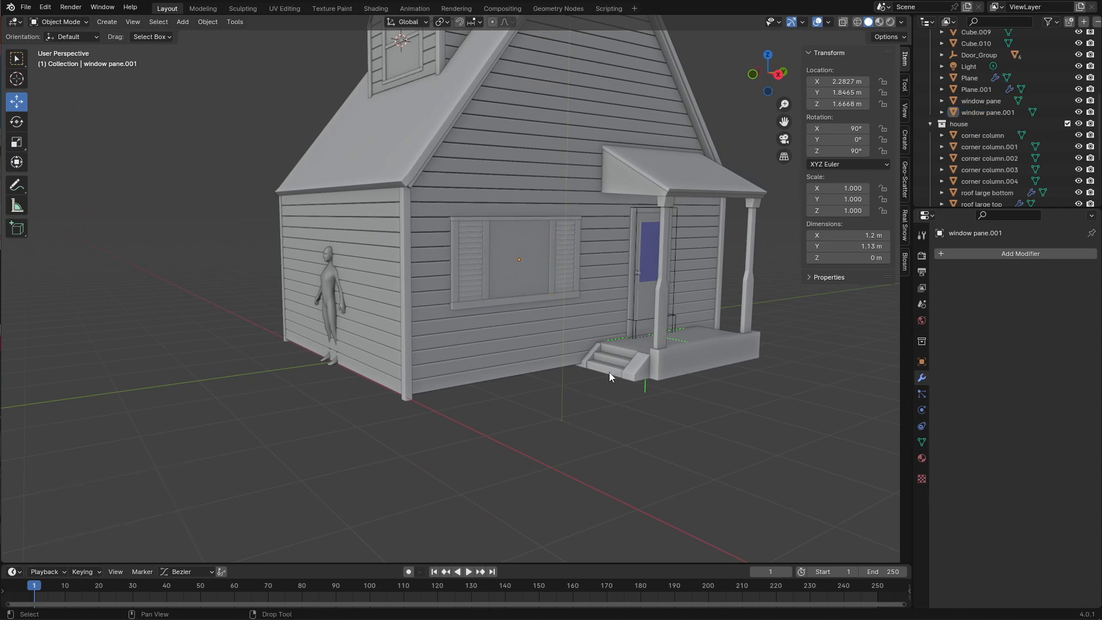
# Form the U-shaped side window frame piece against the side wall and raise a copy above it along Z
pyautogui.moveTo(609, 372); pyautogui.dragTo(568, 361, button='middle')
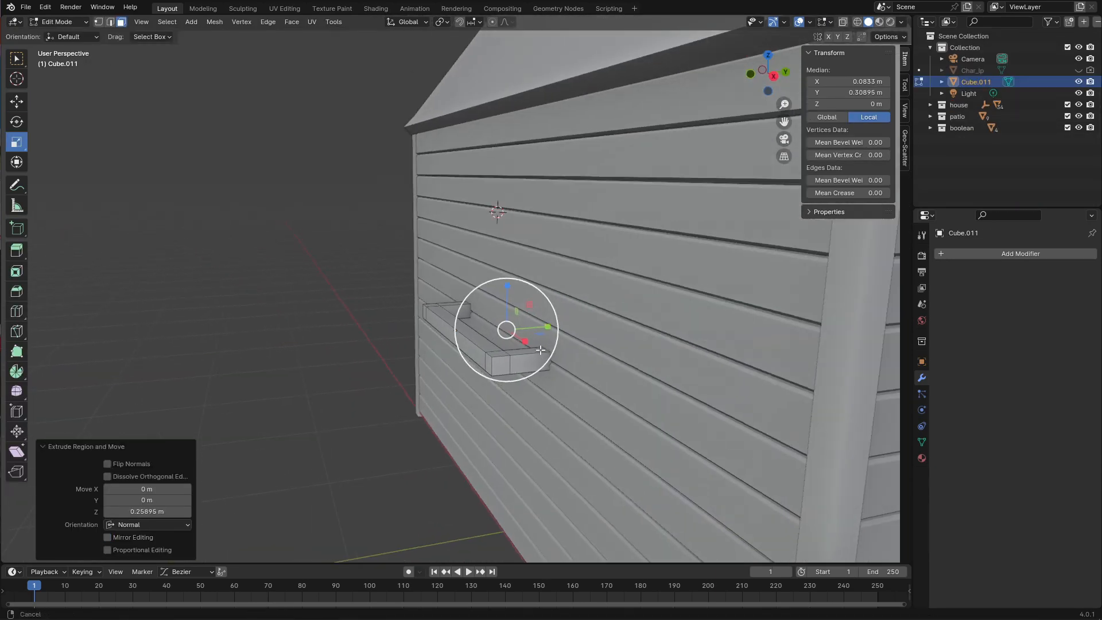
pyautogui.moveTo(446, 275); pyautogui.dragTo(453, 204)
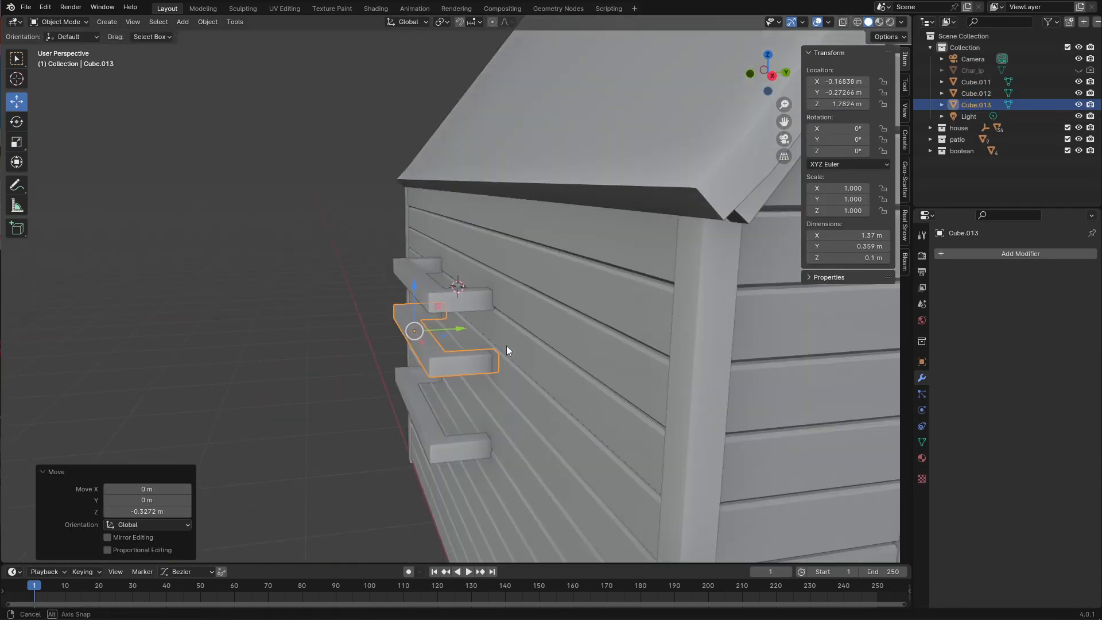
# Reshape the middle U-shaped piece into a vertical corner post and duplicate it along X to the side window's opposite corner
pyautogui.press('Tab')
pyautogui.scroll(3, 506, 345)
pyautogui.moveTo(535, 319); pyautogui.dragTo(401, 241, button='middle')
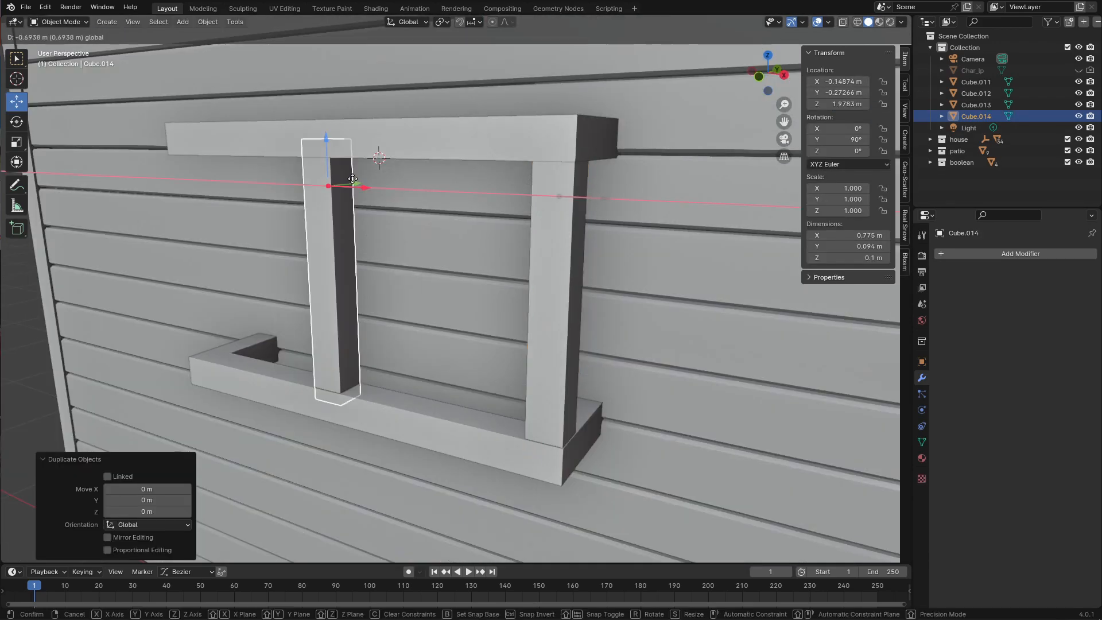
pyautogui.hotkey('shift', 'd')
pyautogui.press('x')
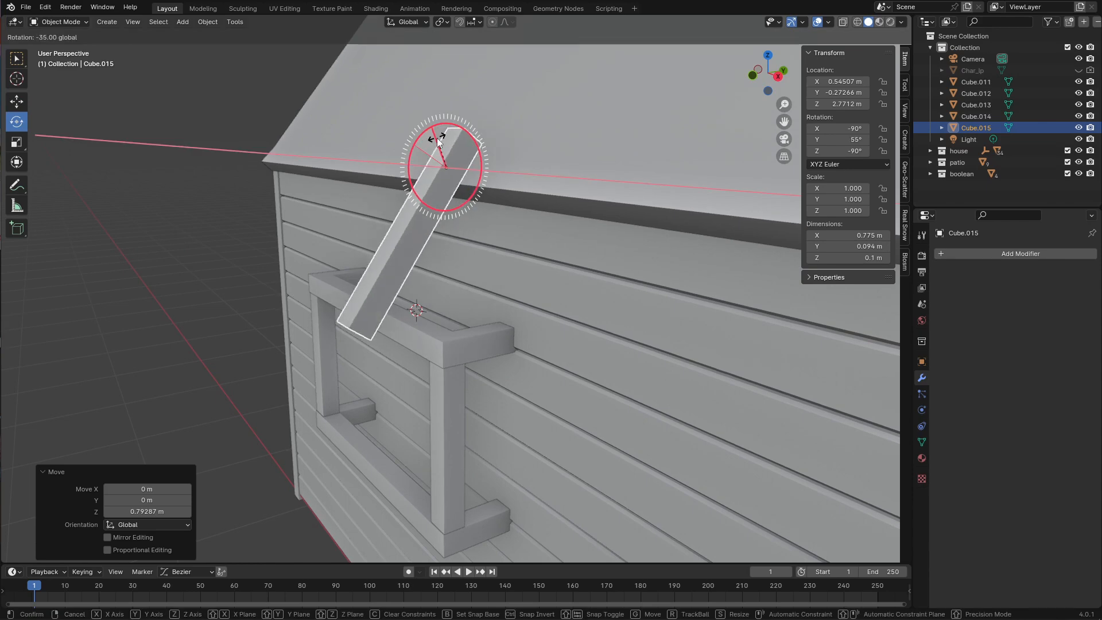
# Slant a copied post by -35° above the side window frame and fit its ends to the frame and wall along Y
pyautogui.press('y')
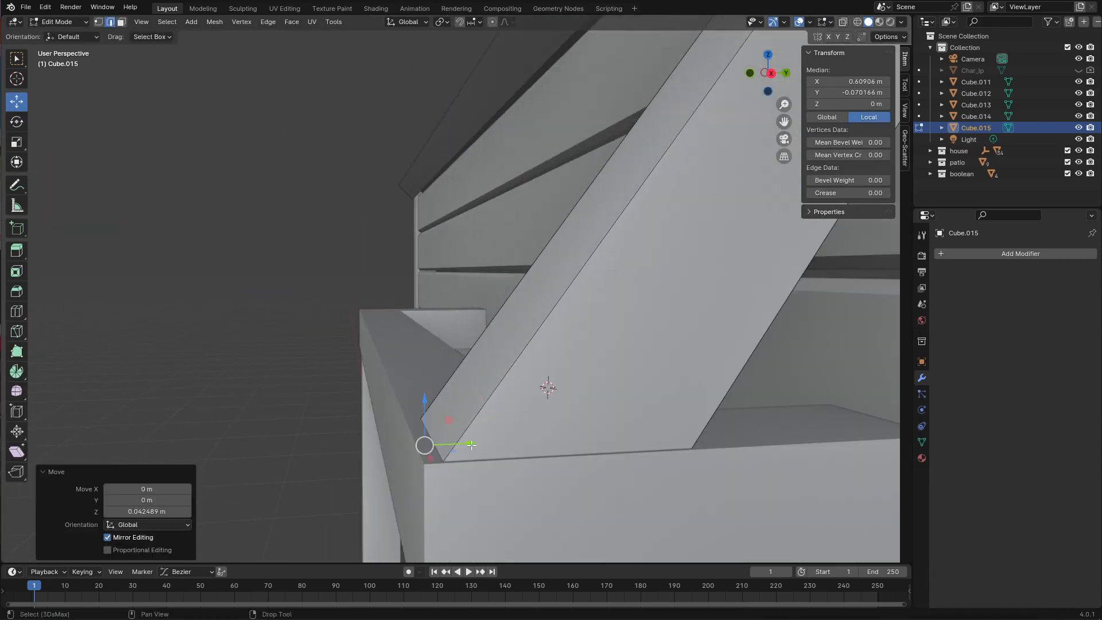
pyautogui.press('y')
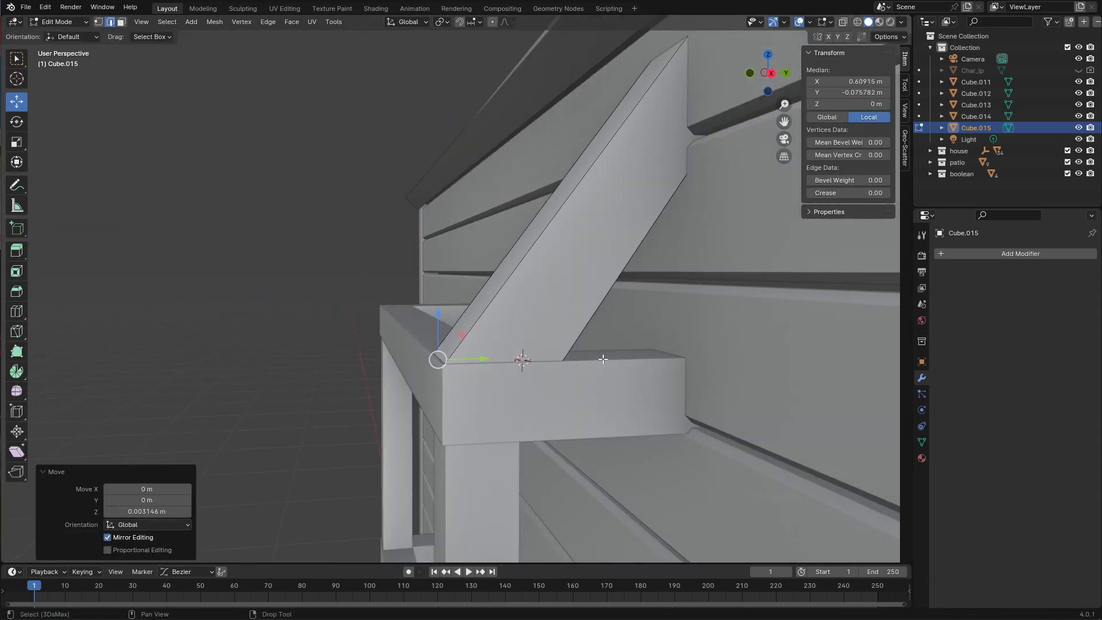
# Duplicate the slanted brace and move the copy along X to the opposite corner of the side window frame
pyautogui.hotkey('shift', 'd')
pyautogui.press('x')
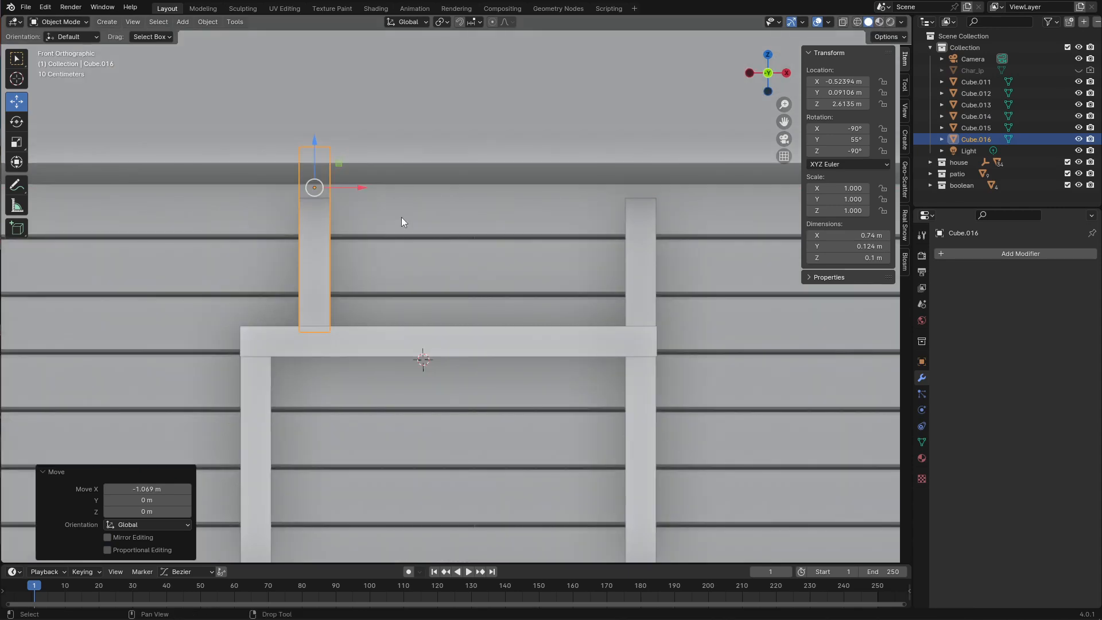
pyautogui.press('g')
pyautogui.press('x')
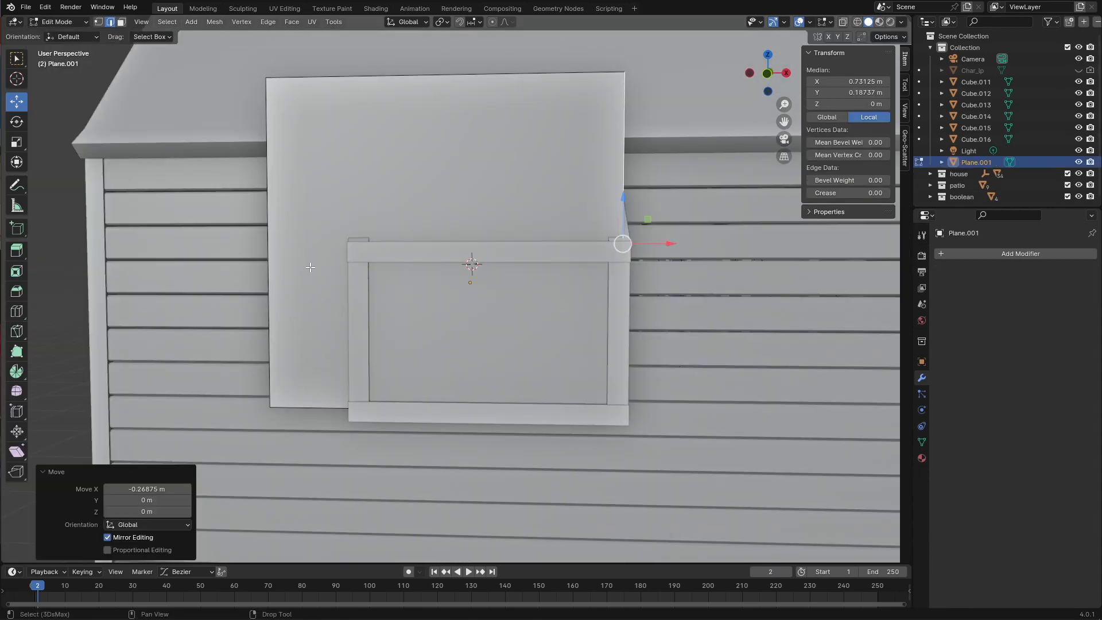
# Fit the pane plane's edges inside the side window frame and extrude it to cover the sloped top and the sides, about 0.28 m along Y
pyautogui.moveTo(309, 260); pyautogui.dragTo(405, 249)
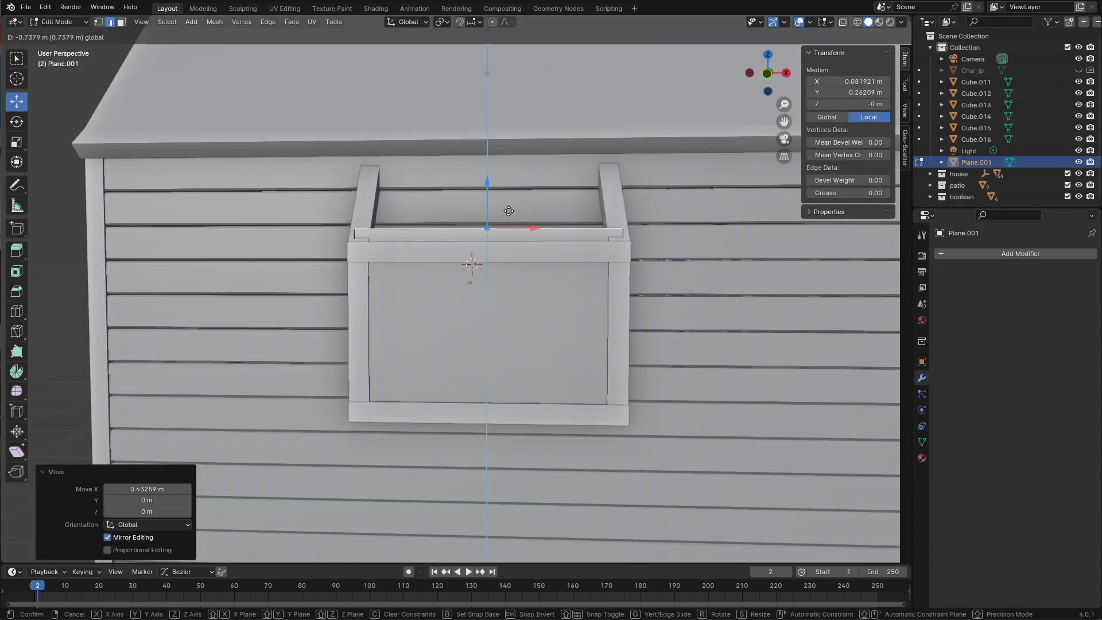
pyautogui.press('e')
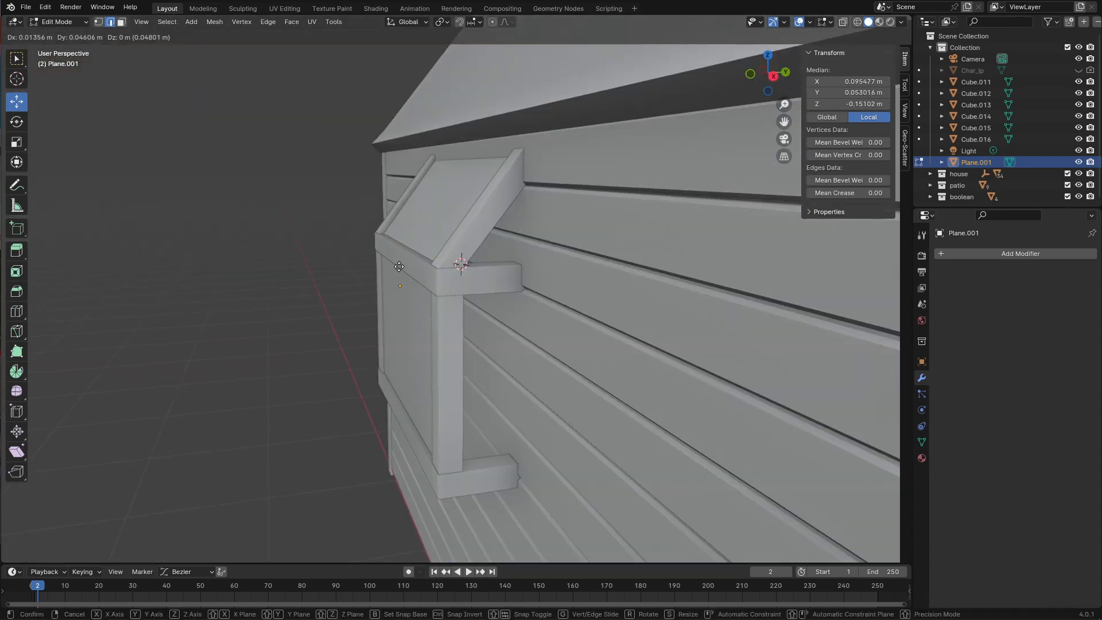
pyautogui.press('g')
pyautogui.press('y')
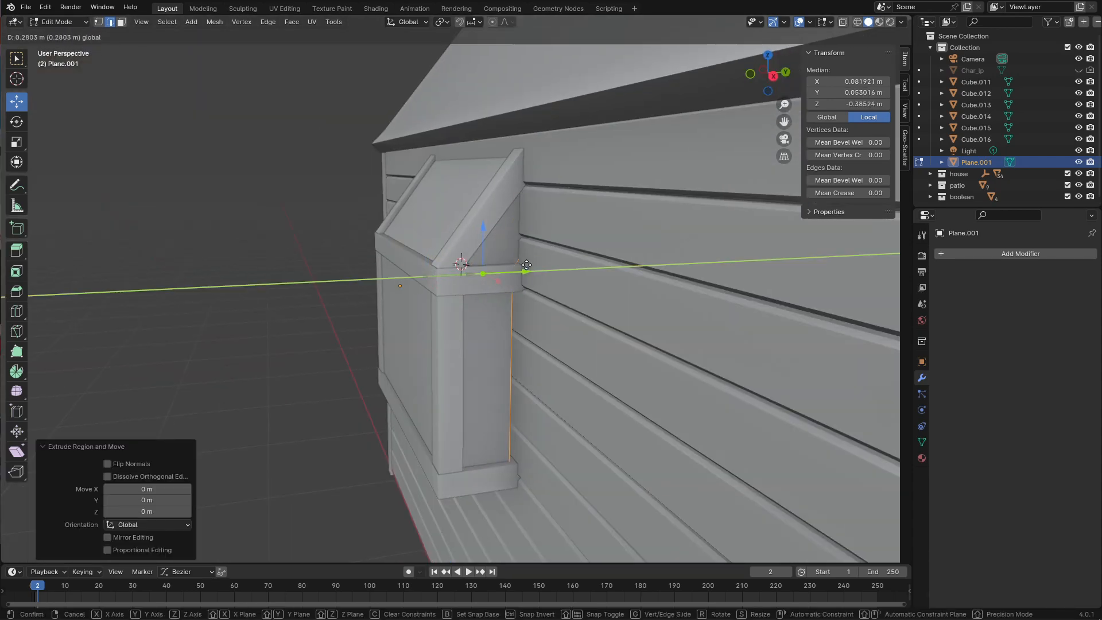
pyautogui.click(558, 267)
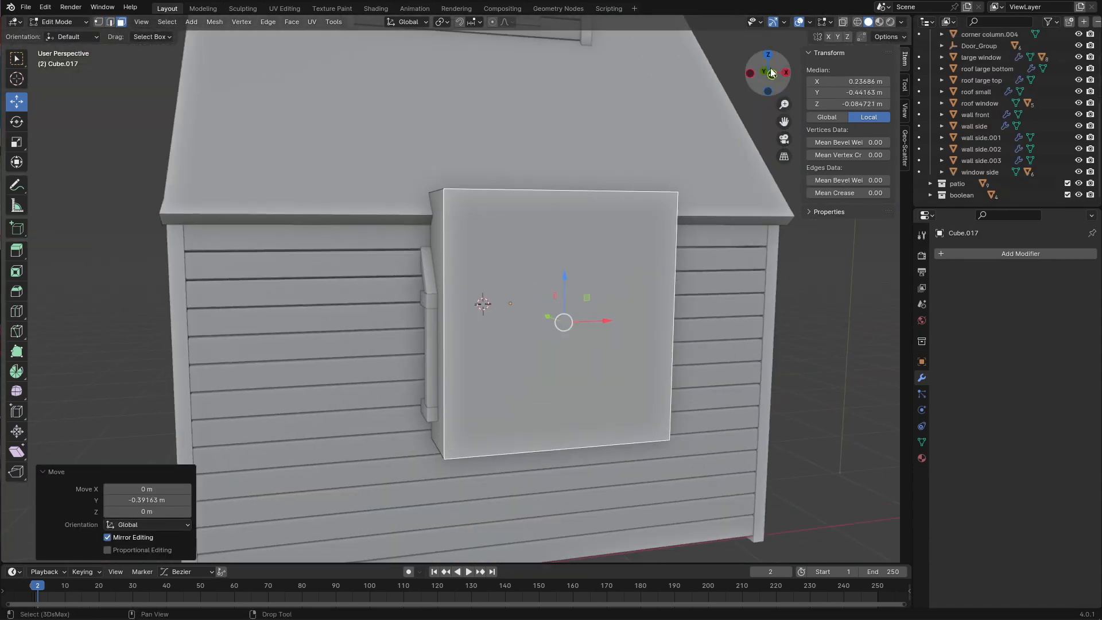
# Align the boolean cube's side face with the side window frame along X in front view
pyautogui.press('KP_1')
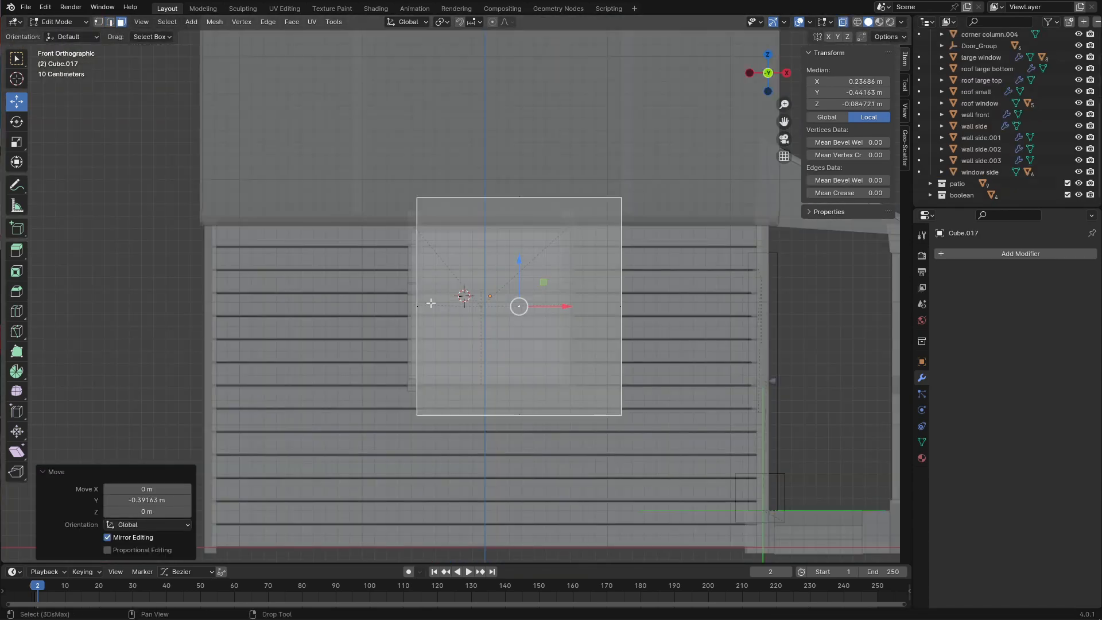
pyautogui.press('g')
pyautogui.press('x')
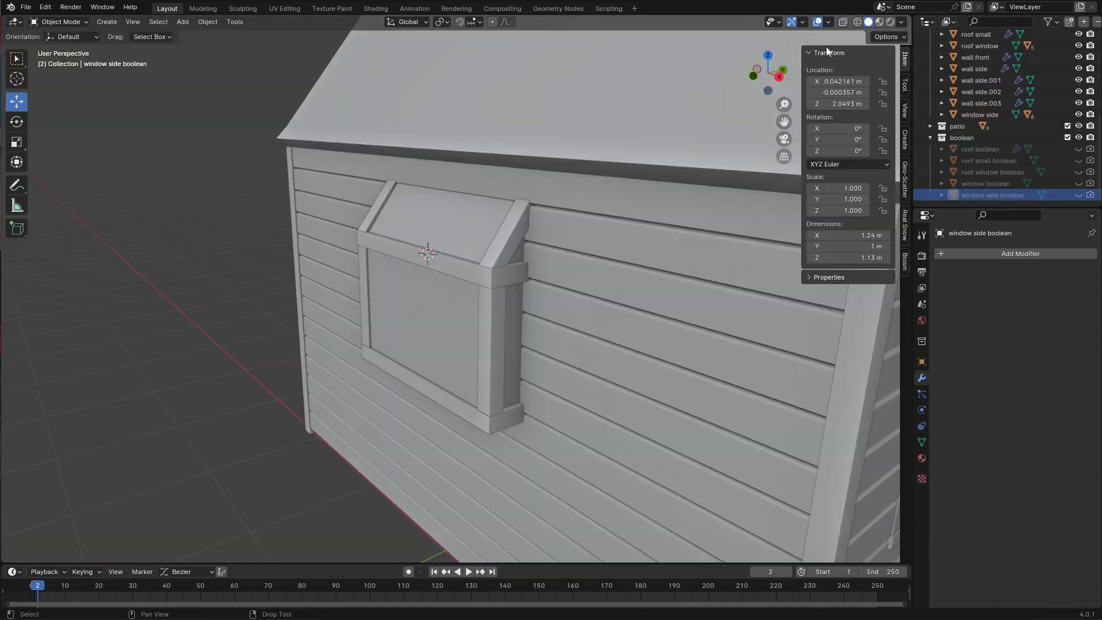
# Cut the side window opening through the side wall with the window side boolean and inspect it with the panes hidden
pyautogui.click(620, 226)
pyautogui.click(389, 320)
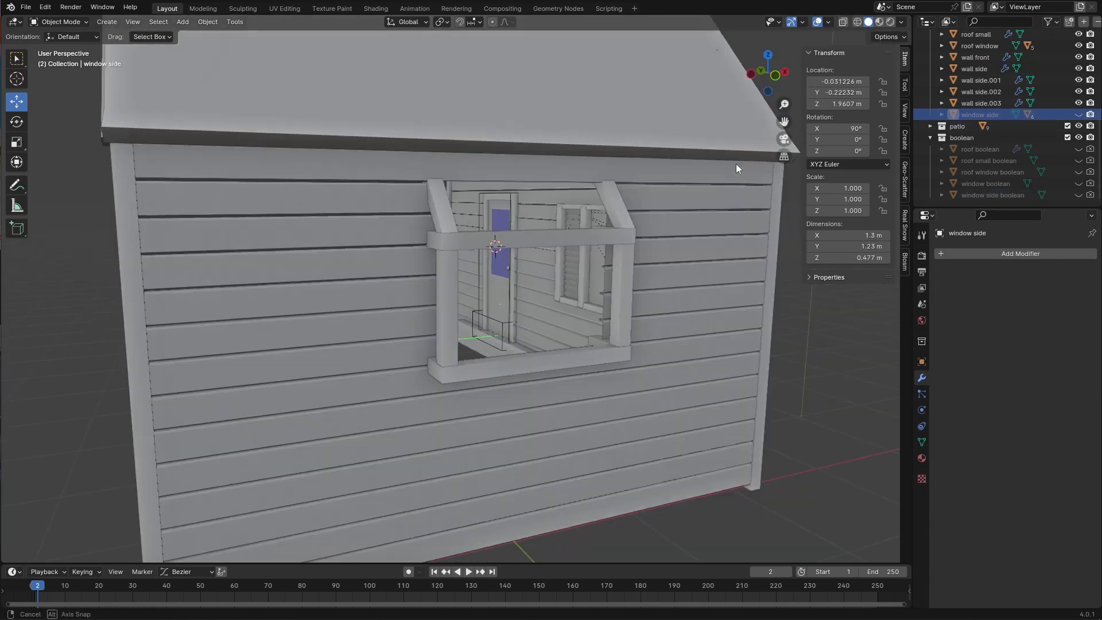
pyautogui.moveTo(736, 164); pyautogui.dragTo(721, 161, button='middle')
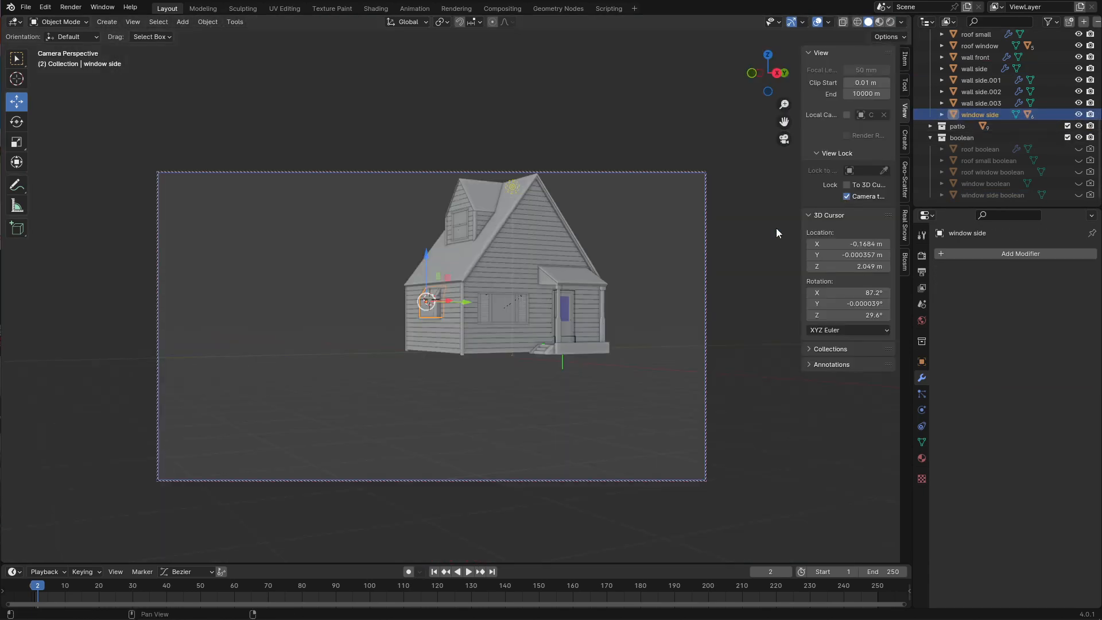
# Reframe the camera closer on the house with the camera locked to the view
pyautogui.keyDown('shift'); pyautogui.moveTo(591, 268); pyautogui.dragTo(542, 292, button='middle'); pyautogui.keyUp('shift')
pyautogui.scroll(3, 542, 293)
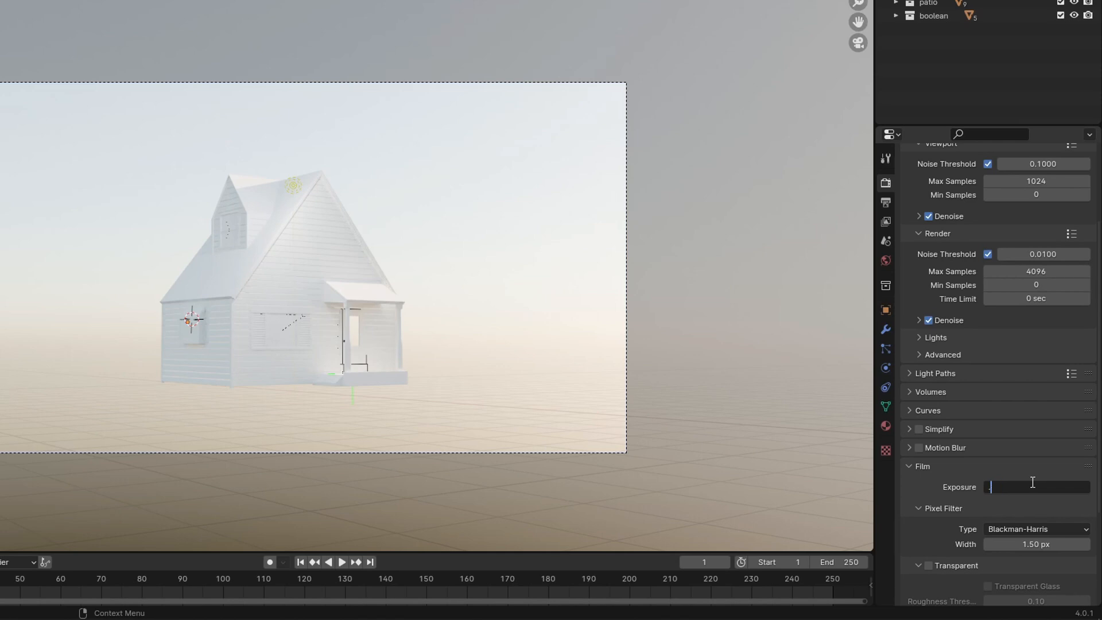
# Change the render's Film exposure and adjust the sun rotation of the world's Nishita Sky Texture
pyautogui.press('Return')
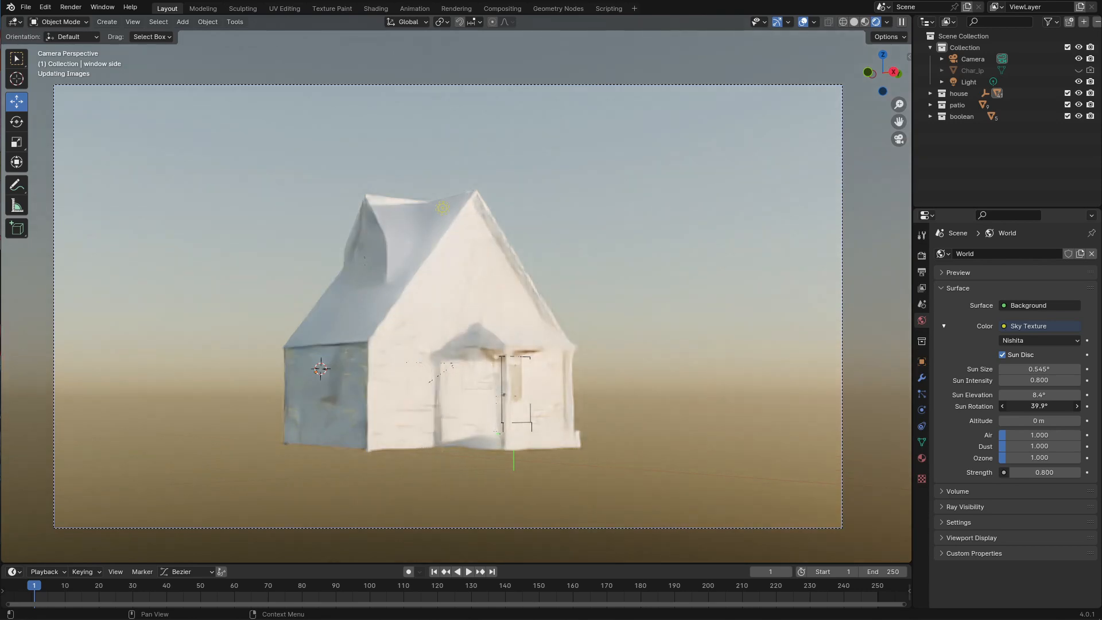
pyautogui.moveTo(1040, 406); pyautogui.dragTo(1090, 395)
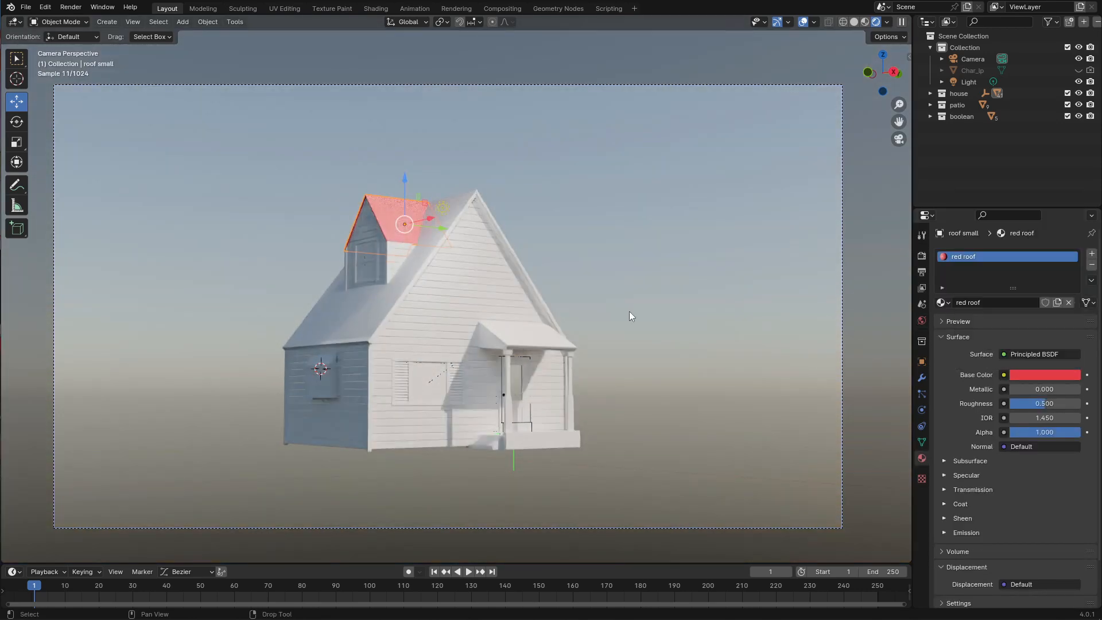
# Darken the red roof material's base colour, set its roughness to 0.8, and apply it to the large roof and the porch roof
pyautogui.click(1044, 375)
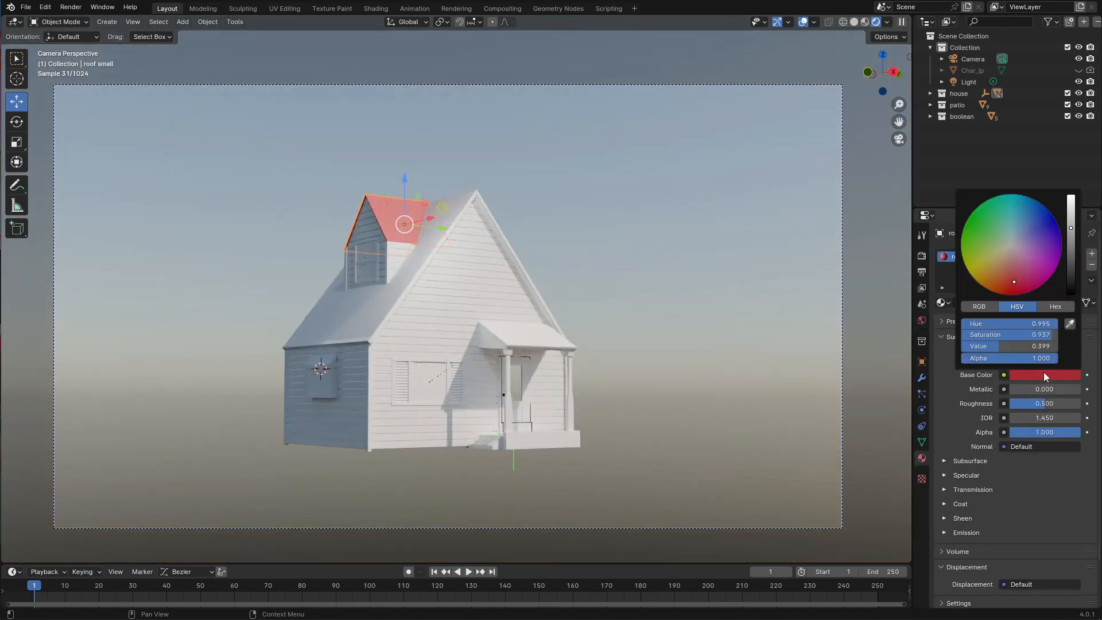
pyautogui.click(385, 300)
pyautogui.click(942, 303)
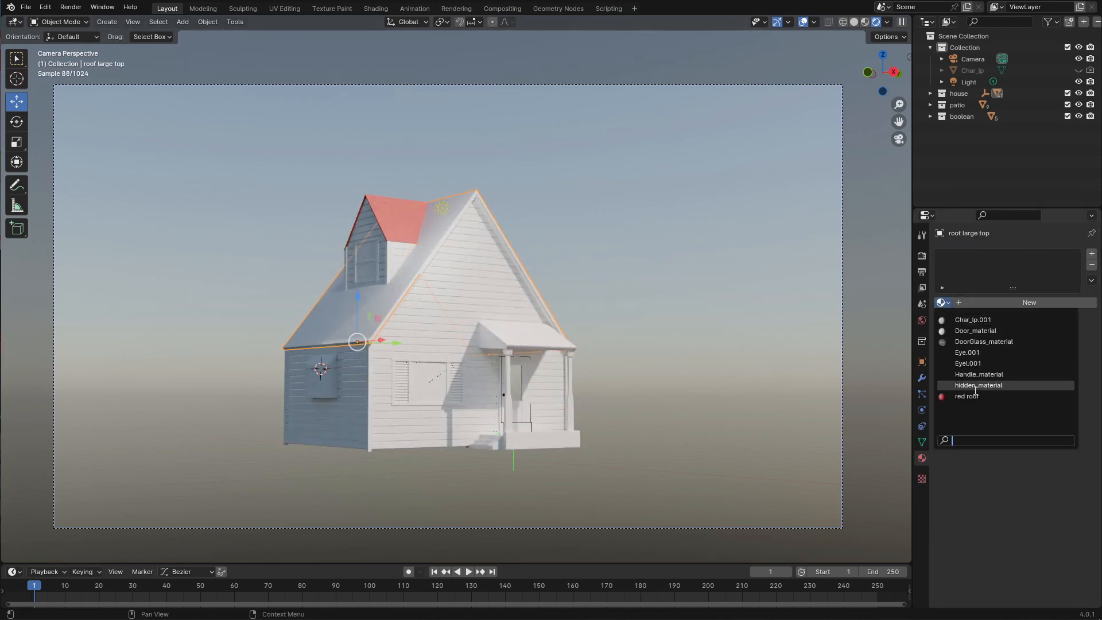
pyautogui.click(968, 396)
pyautogui.click(529, 336)
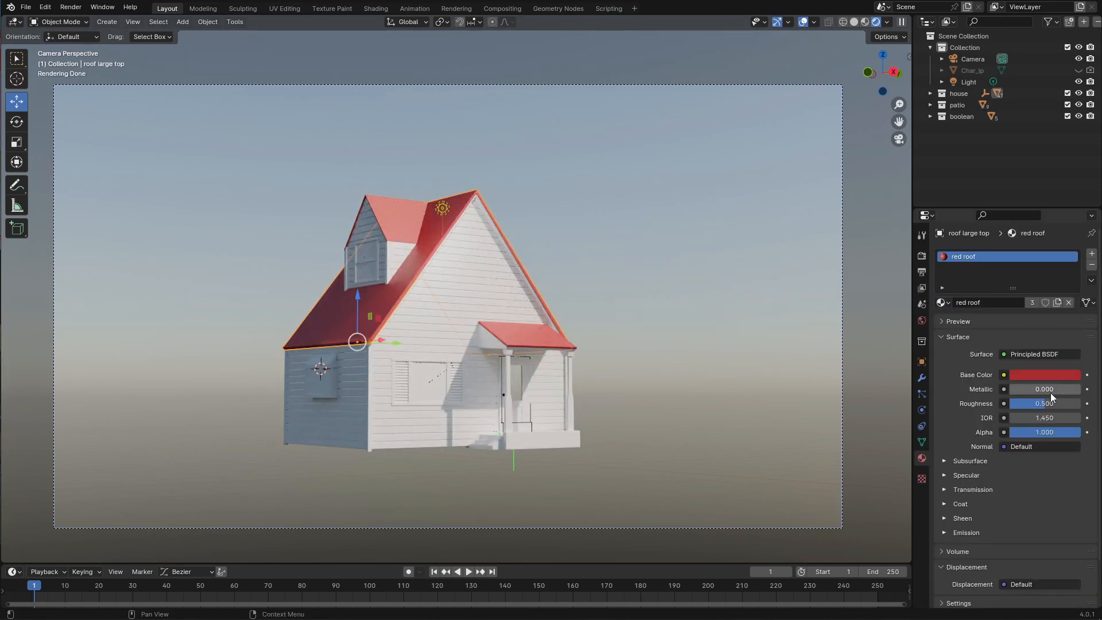
pyautogui.write('0.8')
pyautogui.press('Return')
# Give the house and dormer walls a light pink material named pink wall with a roughness of 0.7
pyautogui.click(419, 408)
pyautogui.click(1045, 375)
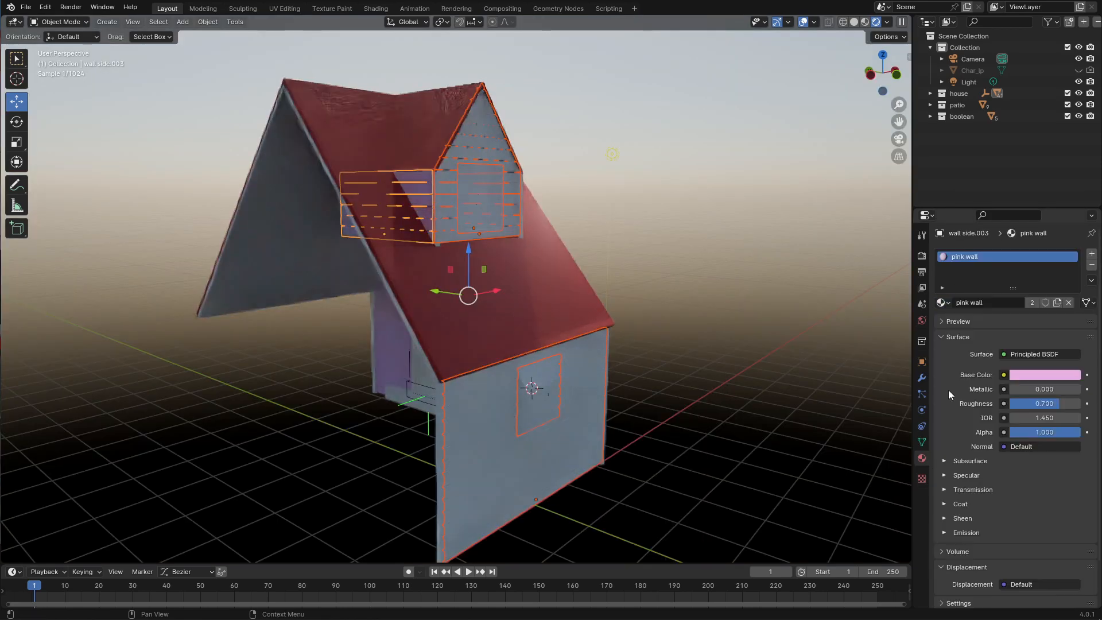
pyautogui.rightClick(766, 337)
pyautogui.moveTo(766, 337); pyautogui.dragTo(721, 260, button='middle')
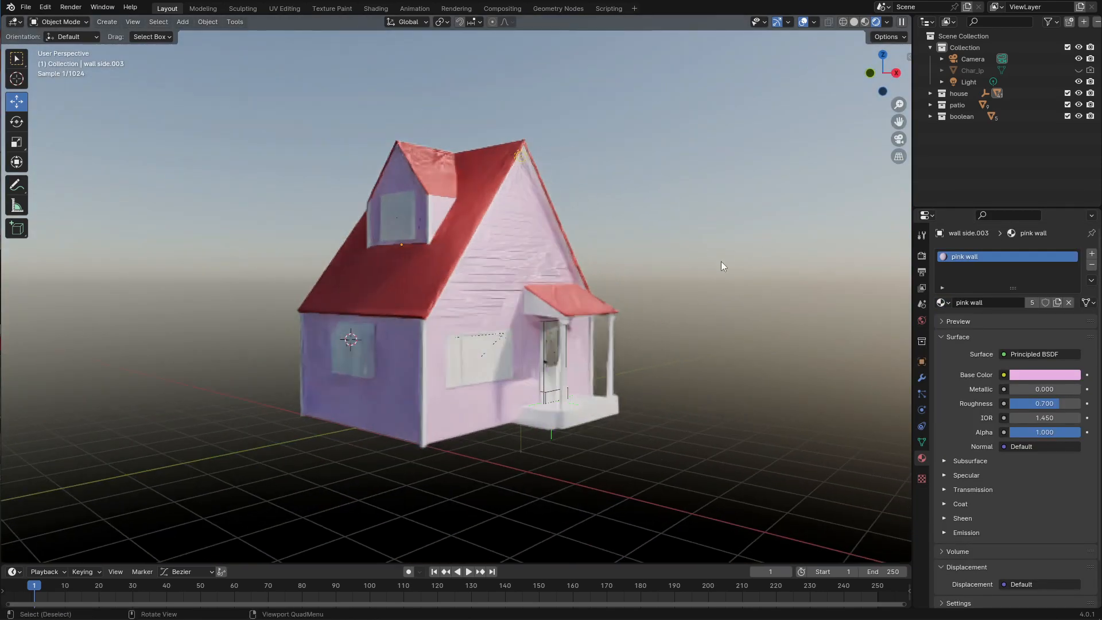
# Name the dormer window's new material glass and give it a blue base colour
pyautogui.doubleClick(988, 302)
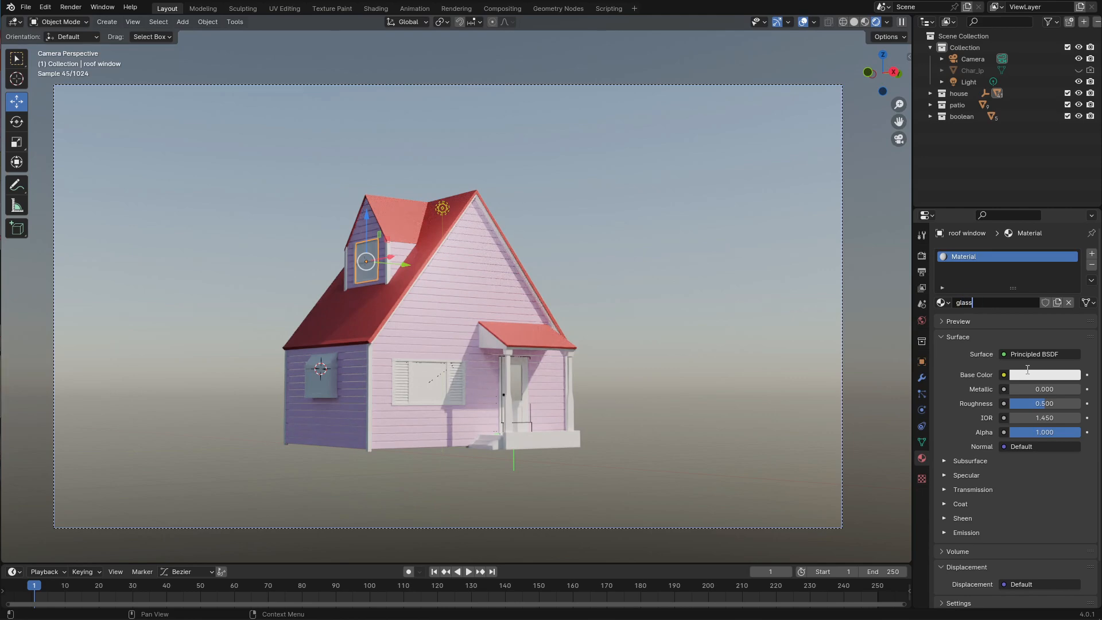
pyautogui.click(1028, 372)
pyautogui.click(1002, 247)
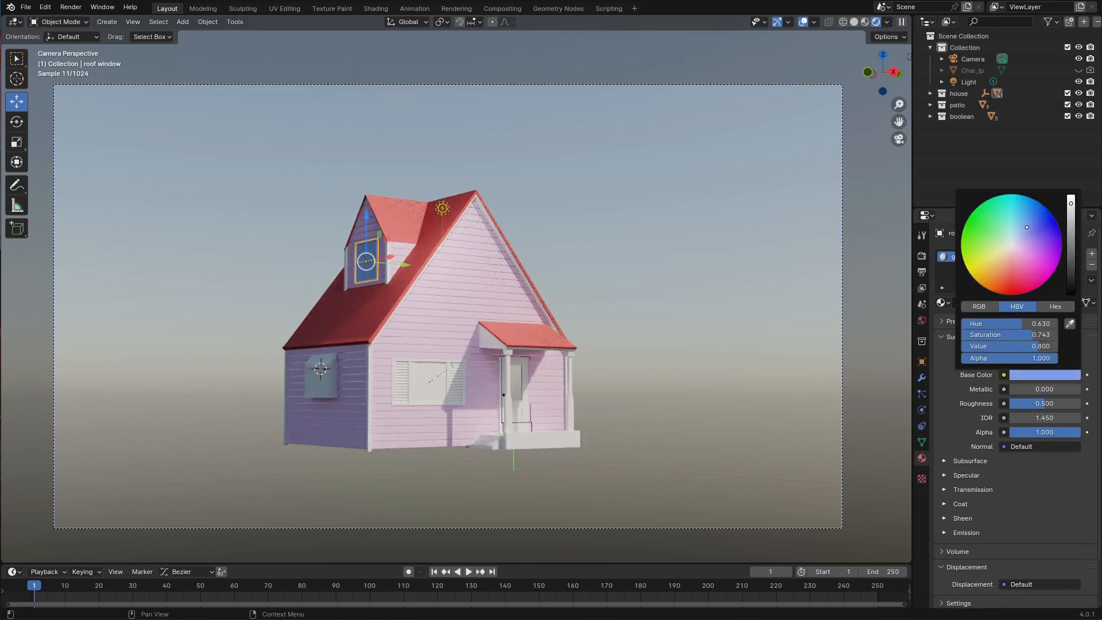
# Adjust the window glass tint to a deeper blue and match it on the door's DoorGlass_material
pyautogui.click(1045, 375)
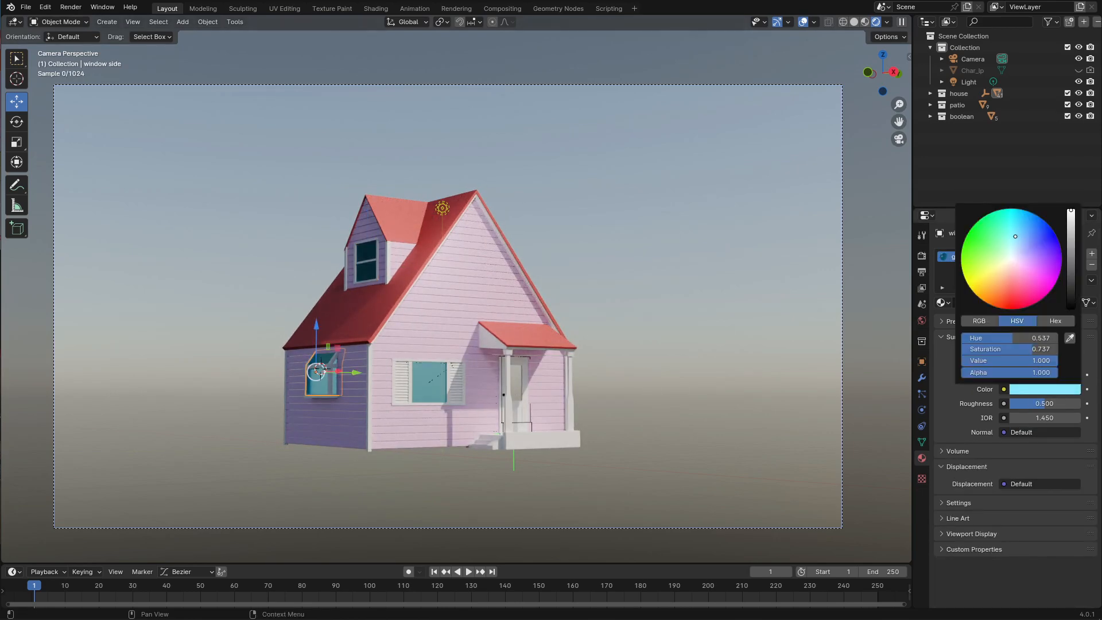
pyautogui.click(1007, 246)
pyautogui.click(519, 383)
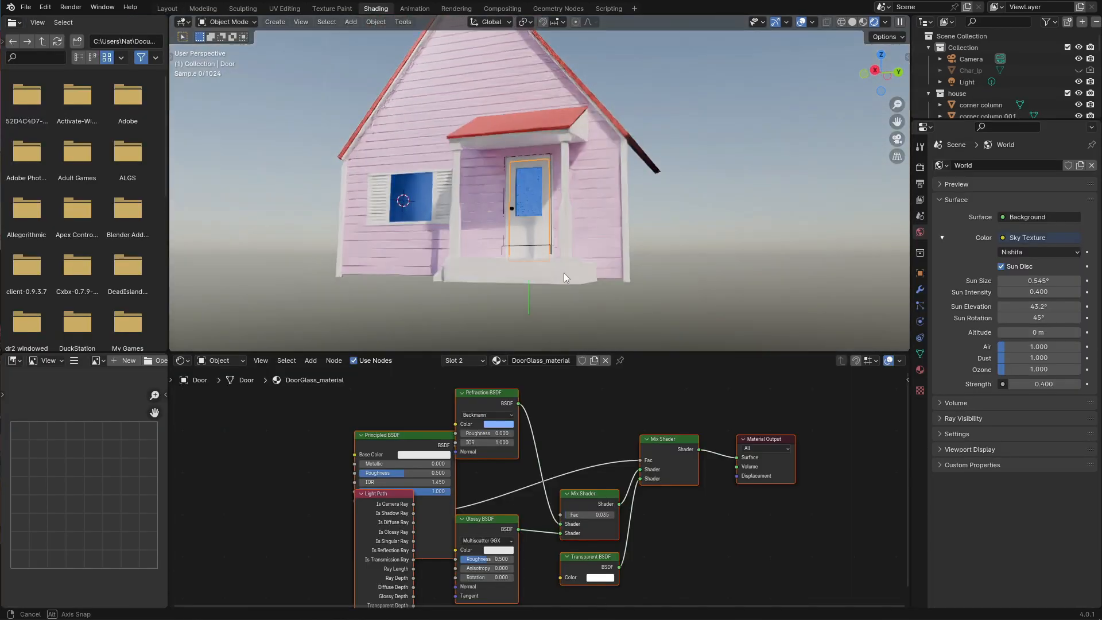
pyautogui.moveTo(564, 273); pyautogui.dragTo(714, 273, button='middle')
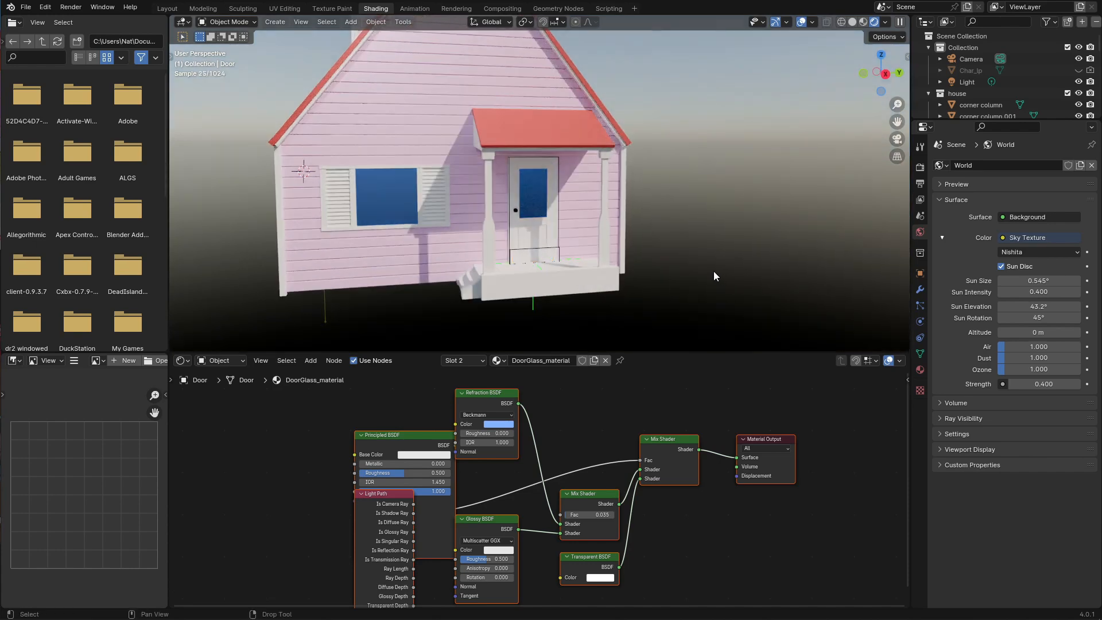
pyautogui.press('KP_0')
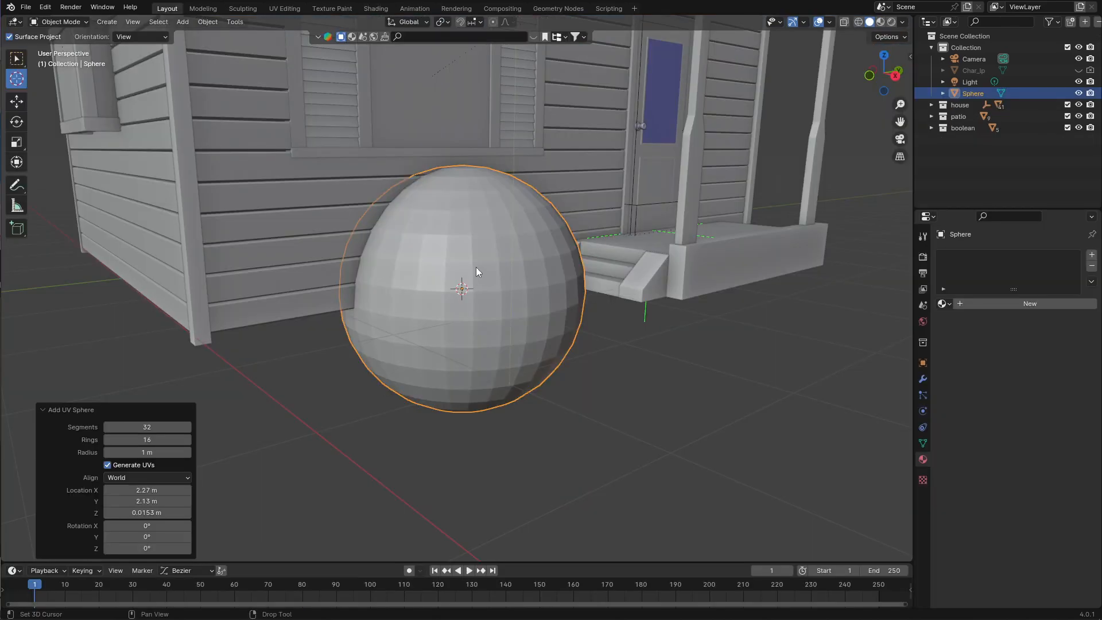
# Flatten the UV sphere in front of the house into a low dome and shade it smooth
pyautogui.hotkey('shift', 'space')
pyautogui.press('s')
pyautogui.moveTo(462, 244); pyautogui.dragTo(466, 281)
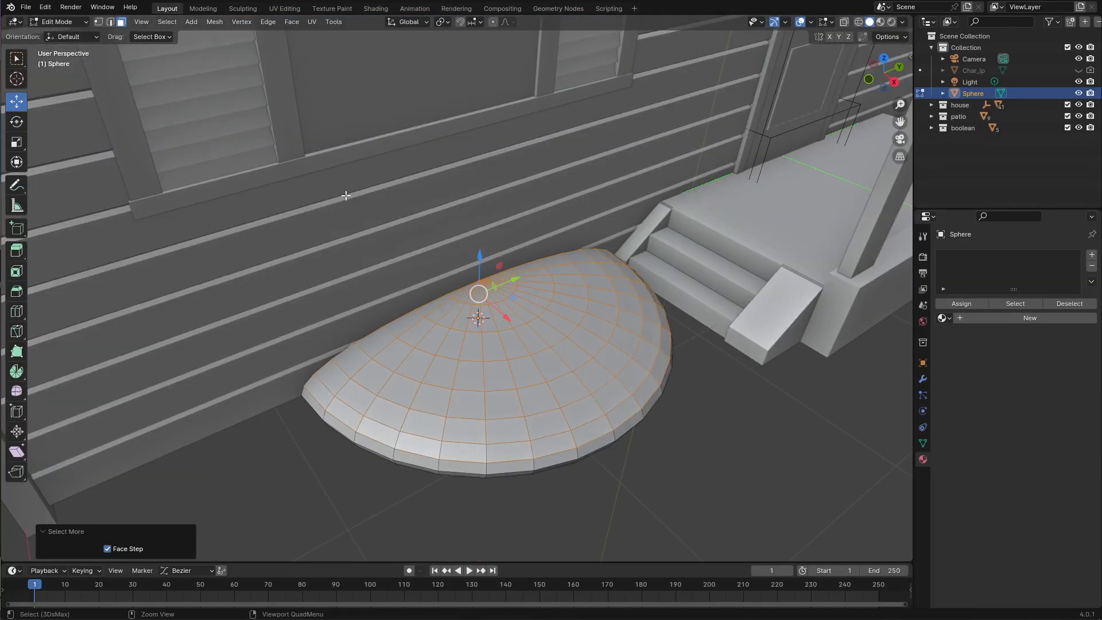
pyautogui.scroll(-2, 346, 196)
pyautogui.scroll(-5, 345, 195)
pyautogui.press('Tab')
pyautogui.click(208, 22)
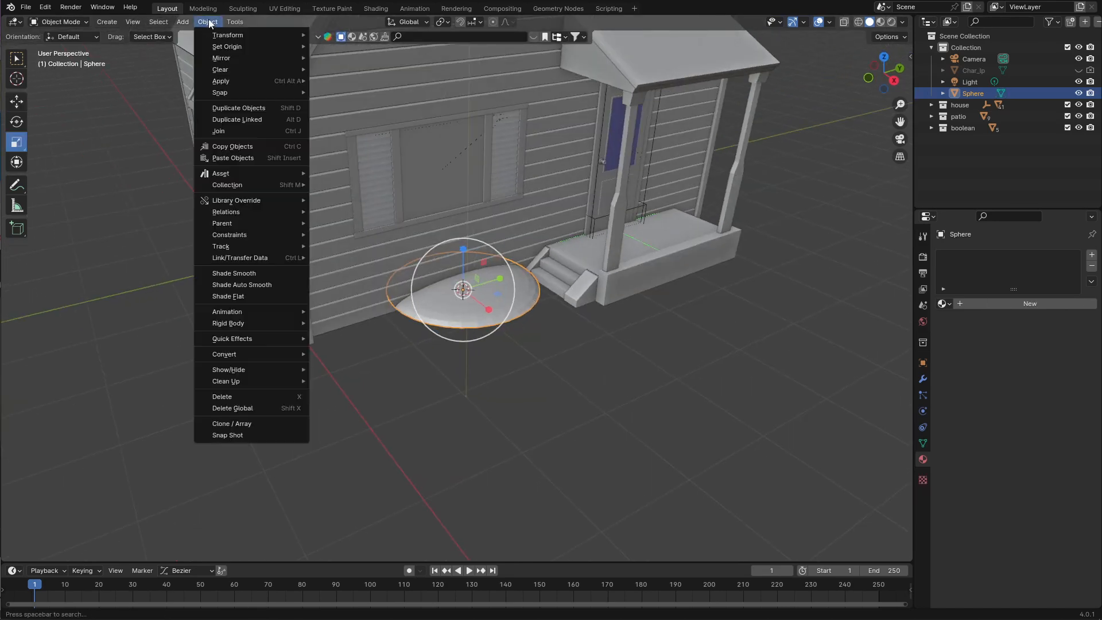
pyautogui.click(256, 274)
# Enlarge the flattened dome beyond the house's footprint and position it beneath the house as an island
pyautogui.press('KP_0')
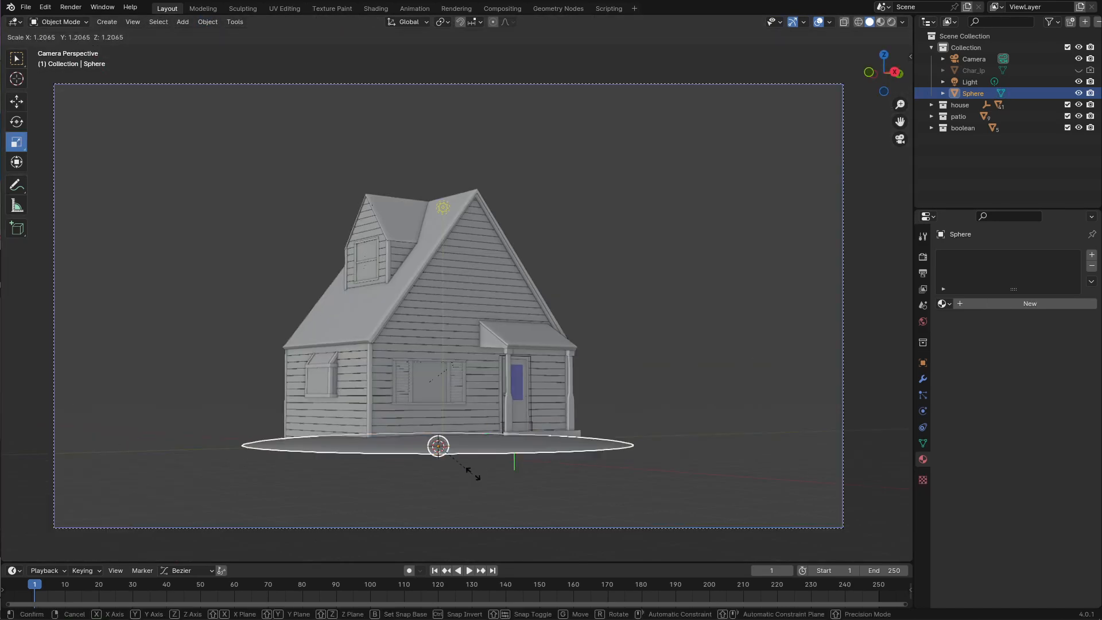
pyautogui.press('s')
pyautogui.click(443, 451)
pyautogui.press('g')
pyautogui.press('z')
pyautogui.rightClick(437, 436)
pyautogui.moveTo(437, 435); pyautogui.dragTo(540, 402, button='middle')
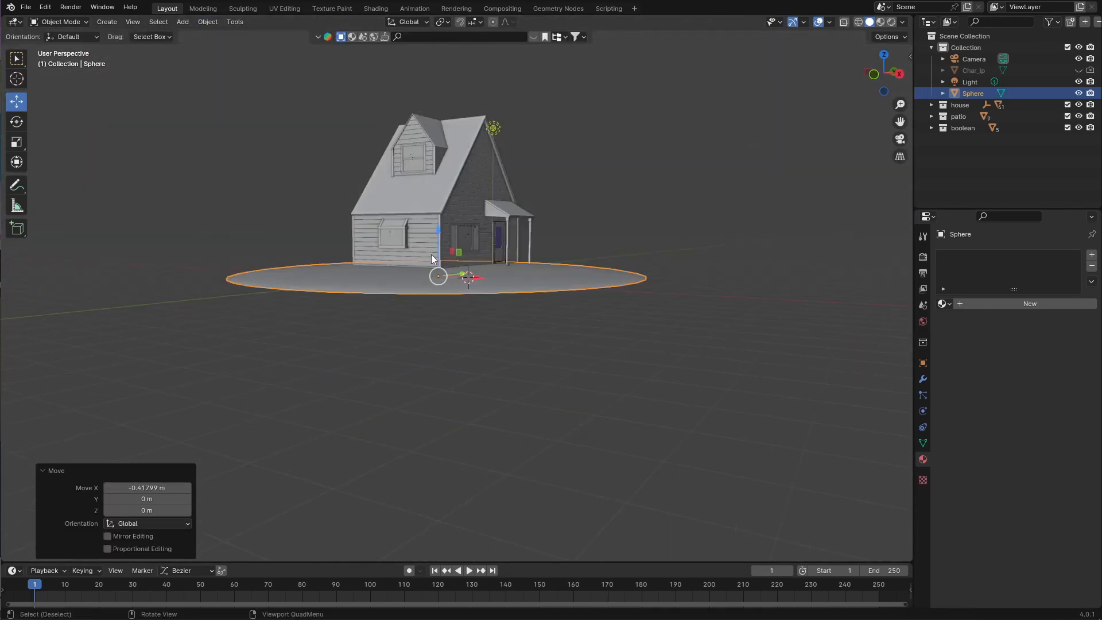
pyautogui.scroll(4, 540, 402)
# Hide the floor grid and the X and Y axis lines in the viewport overlays
pyautogui.click(829, 22)
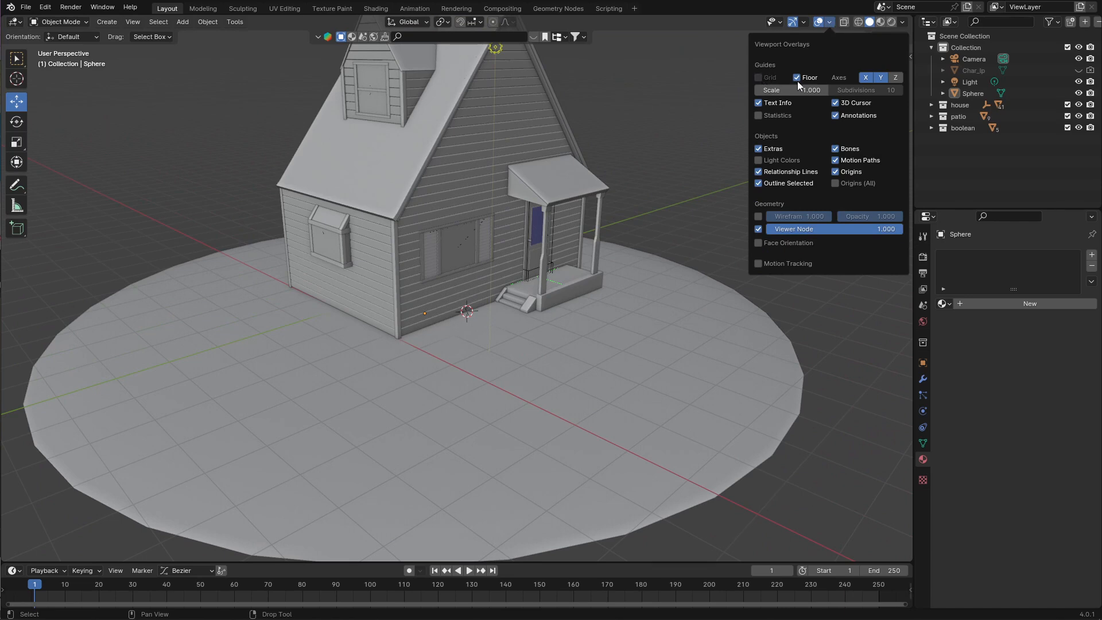
pyautogui.click(801, 78)
pyautogui.click(865, 78)
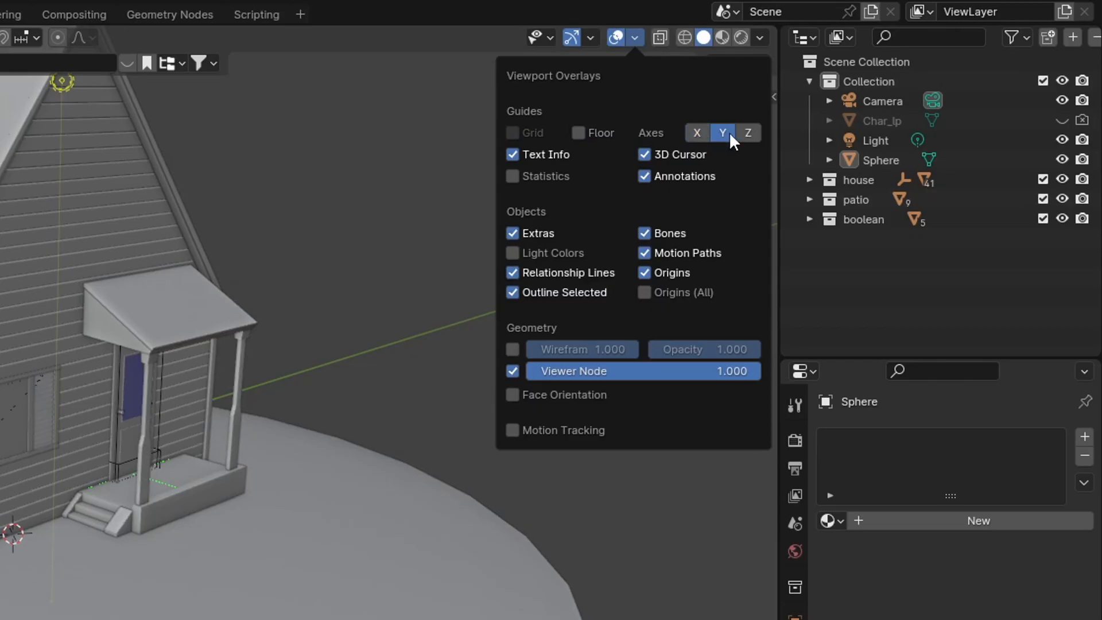
pyautogui.click(729, 132)
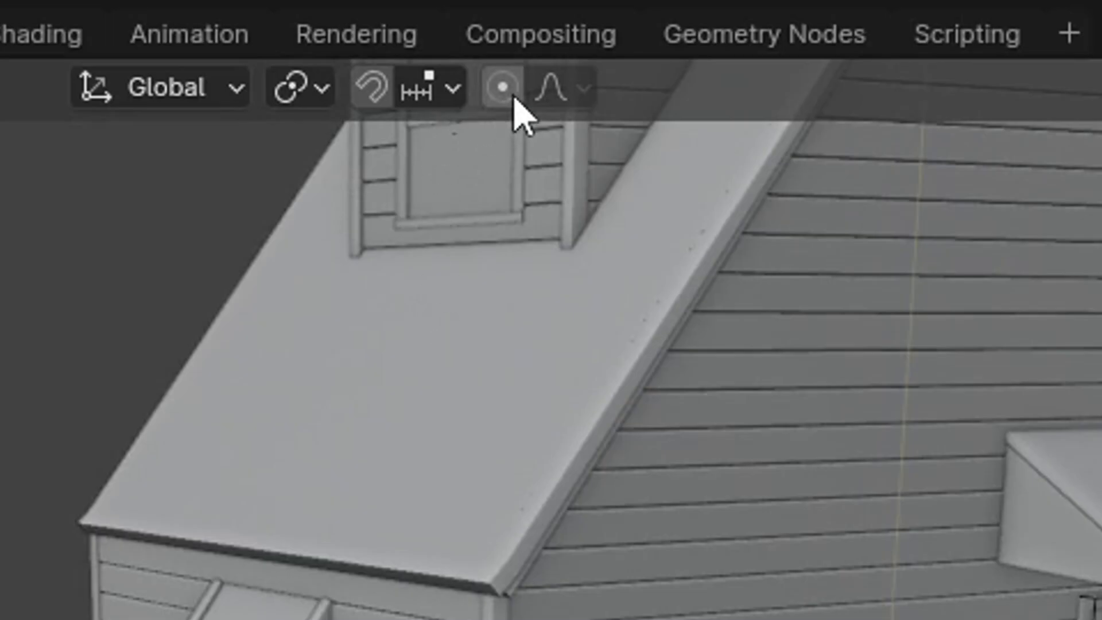
# Make the island's edge uneven by moving rim vertices vertically with proportional editing
pyautogui.click(58, 37)
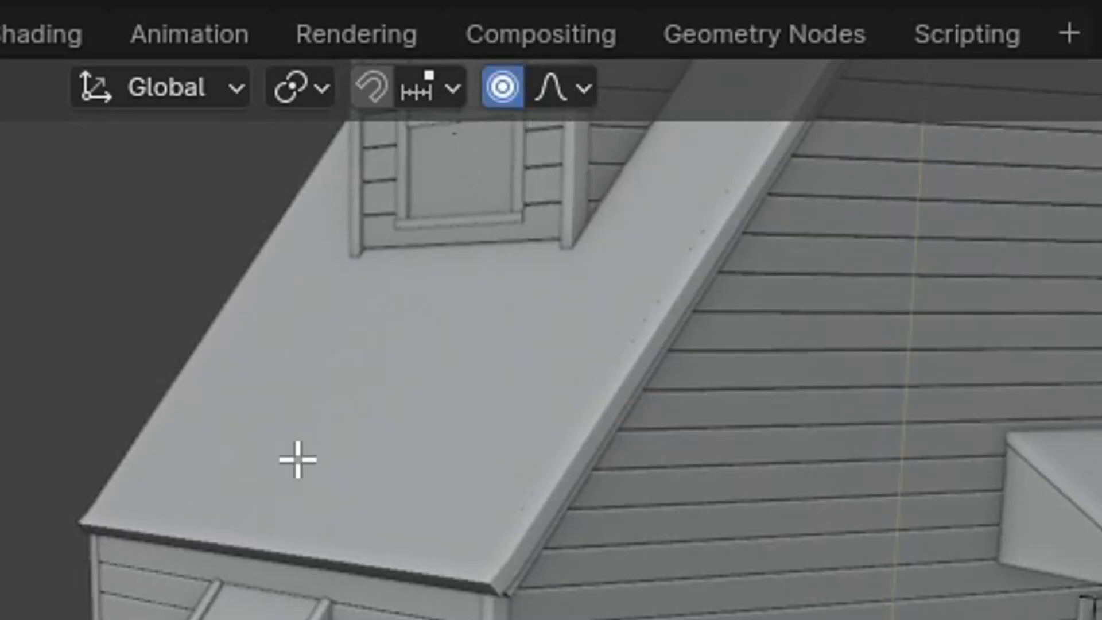
pyautogui.press('g')
pyautogui.press('z')
pyautogui.press('Return')
pyautogui.press('KP_0')
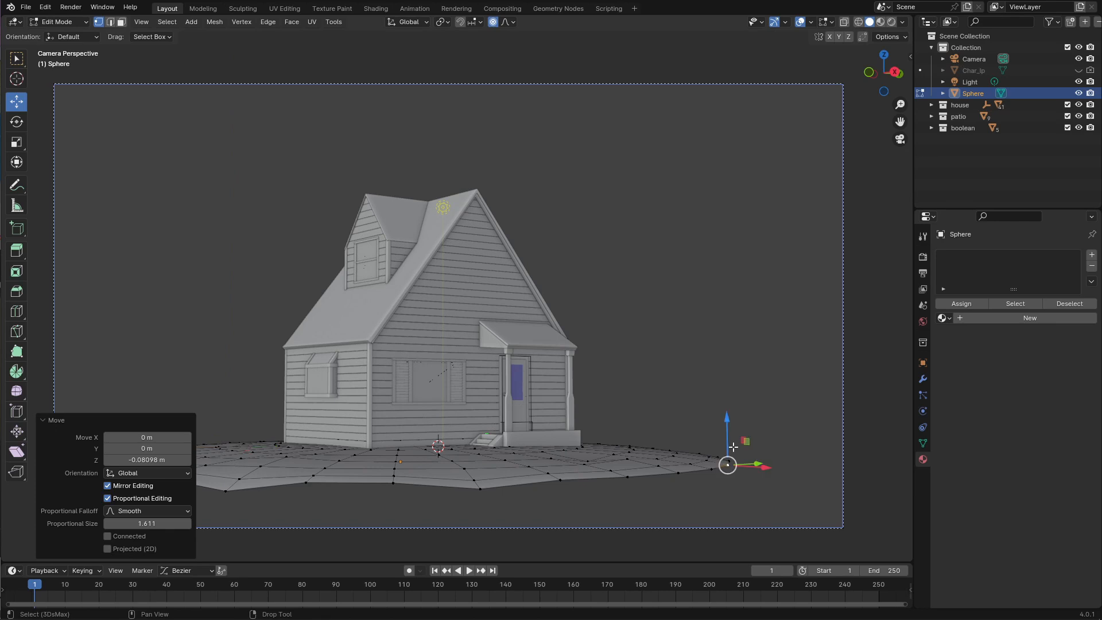
pyautogui.moveTo(733, 447); pyautogui.dragTo(612, 490)
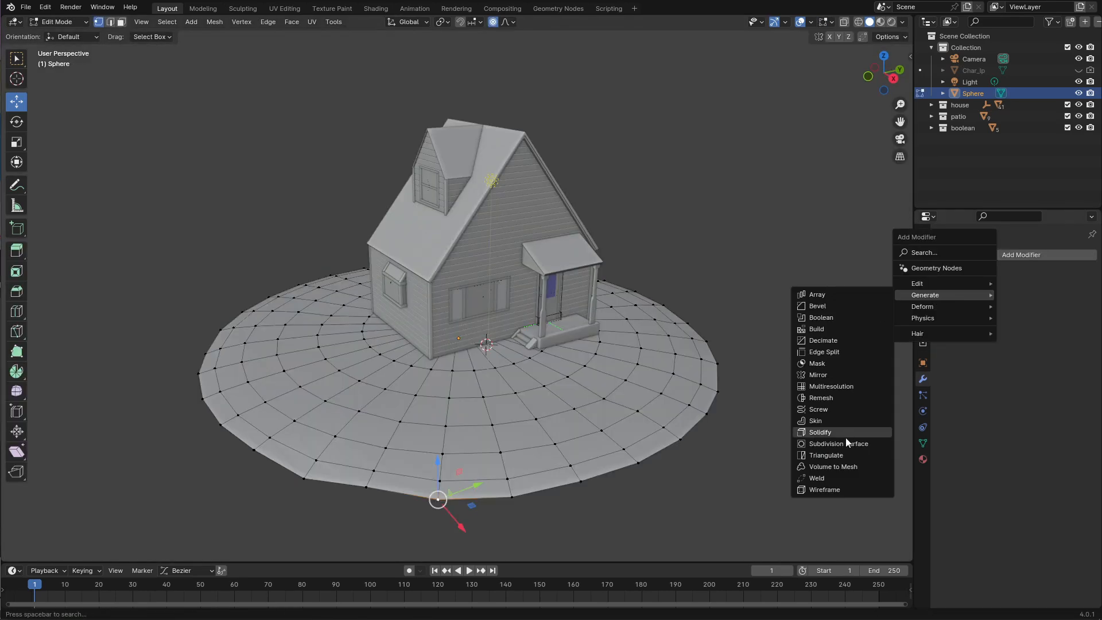
# Smooth the island with a Subdivision Surface modifier and return to Object Mode
pyautogui.click(845, 437)
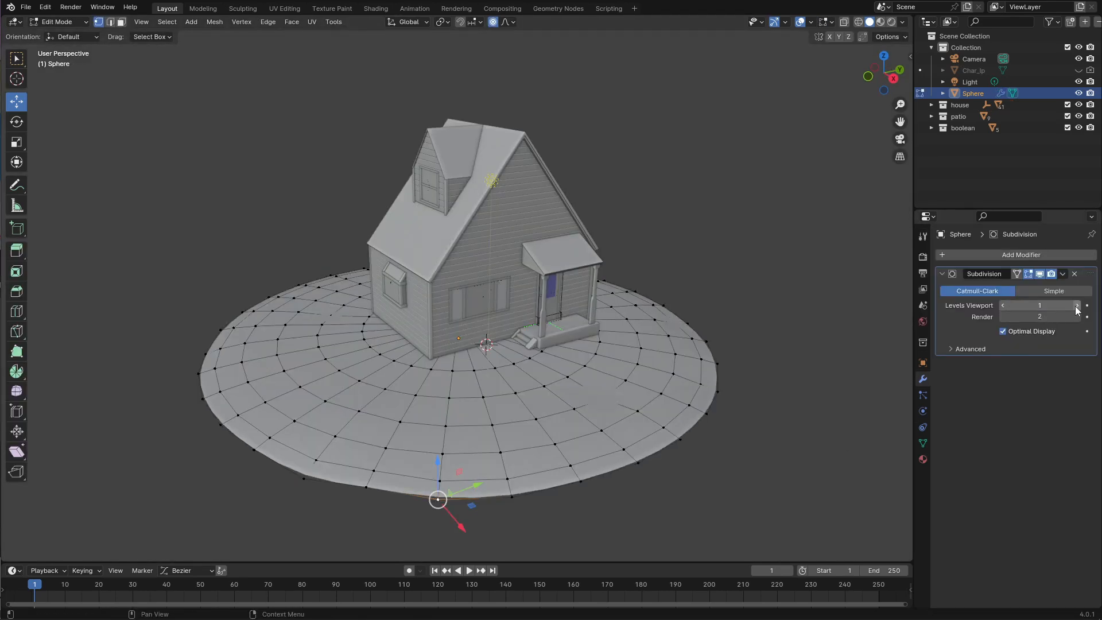
pyautogui.press('Tab')
pyautogui.moveTo(826, 327)
pyautogui.mouseDown(button='middle')
pyautogui.moveTo(736, 295)
pyautogui.moveTo(831, 295)
pyautogui.mouseUp(button='middle')
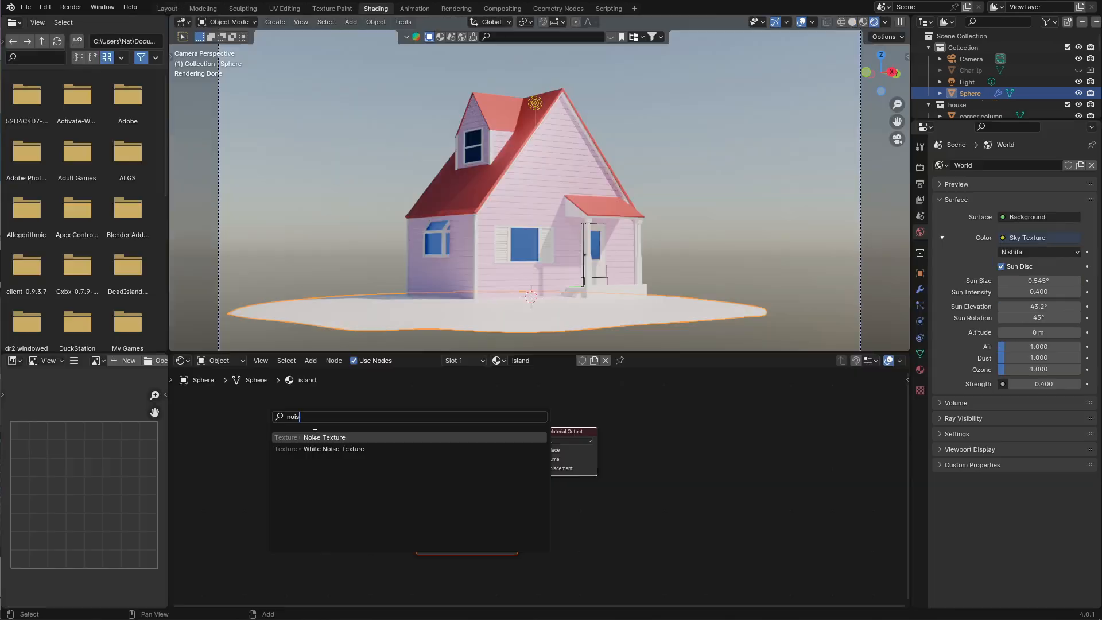
# Add Noise Texture and Bump nodes to the island material, linking the noise factor through Bump height to the Principled BSDF's normal
pyautogui.click(315, 437)
pyautogui.click(388, 419)
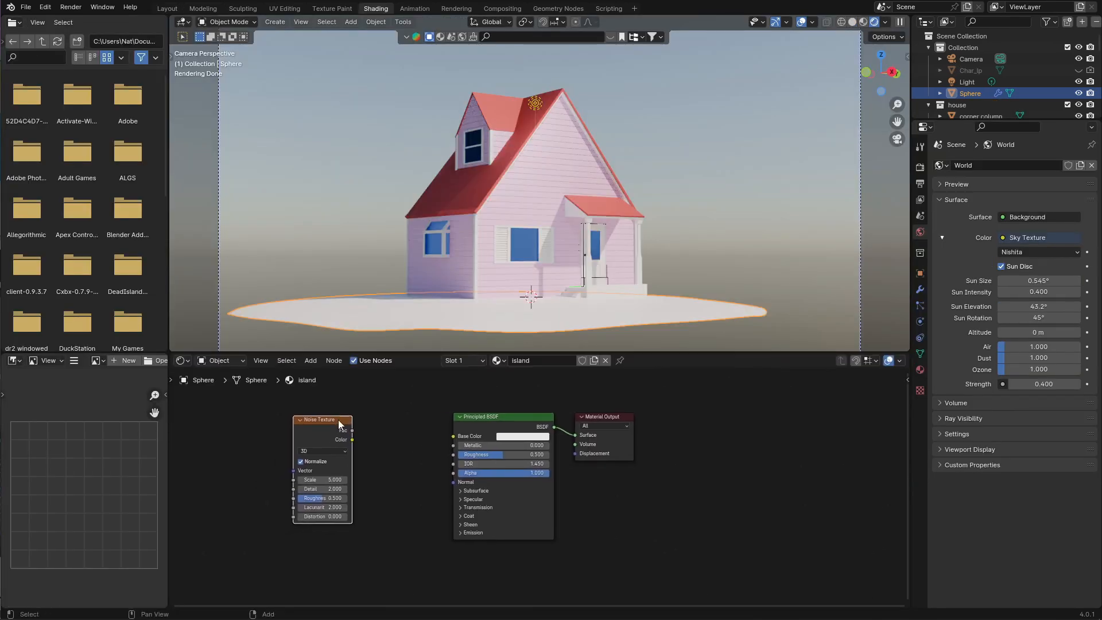
pyautogui.hotkey('shift', 'a')
pyautogui.write('bump')
pyautogui.press('Return')
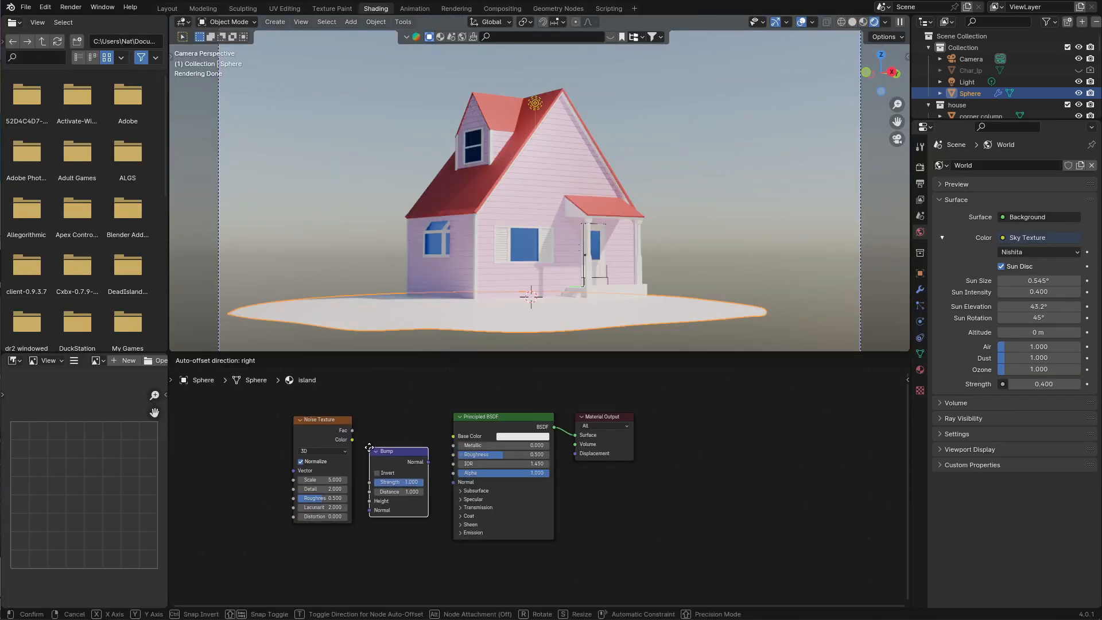
pyautogui.click(369, 448)
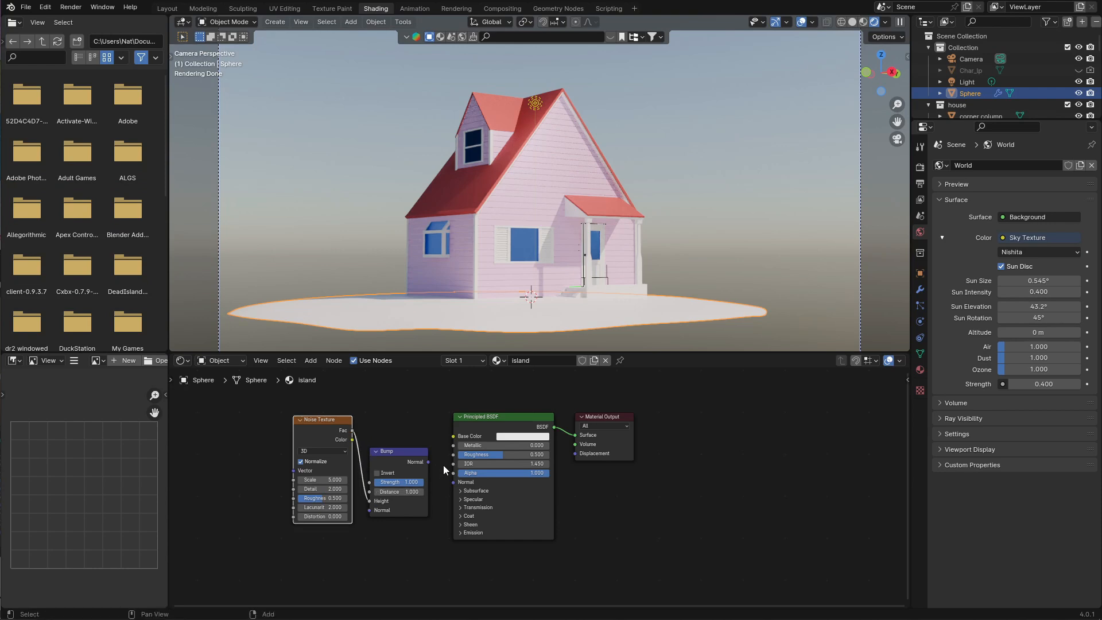
pyautogui.moveTo(458, 488); pyautogui.dragTo(454, 484)
# Unwrap the UVs of the whole island mesh with the standard Unwrap method
pyautogui.moveTo(562, 341); pyautogui.dragTo(555, 345)
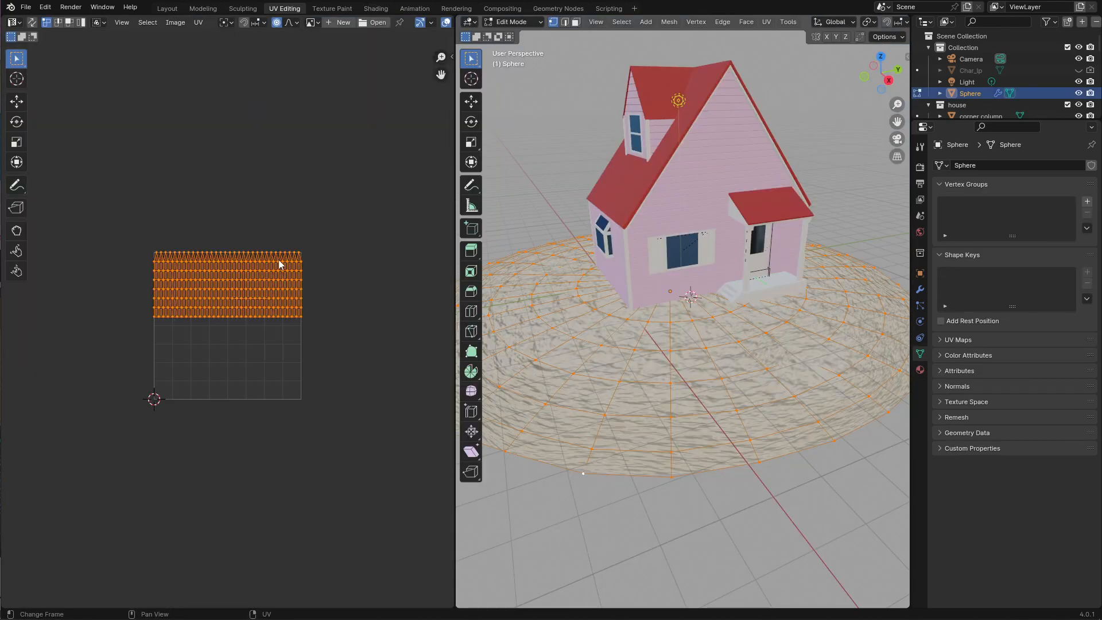
pyautogui.press('u')
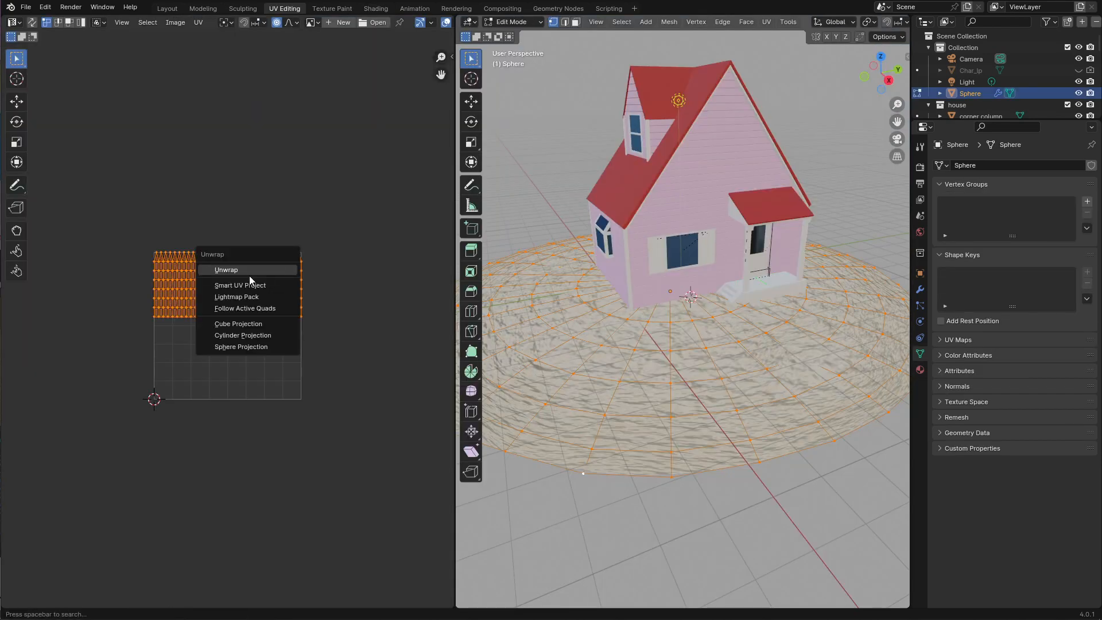
pyautogui.click(249, 275)
pyautogui.press('Tab')
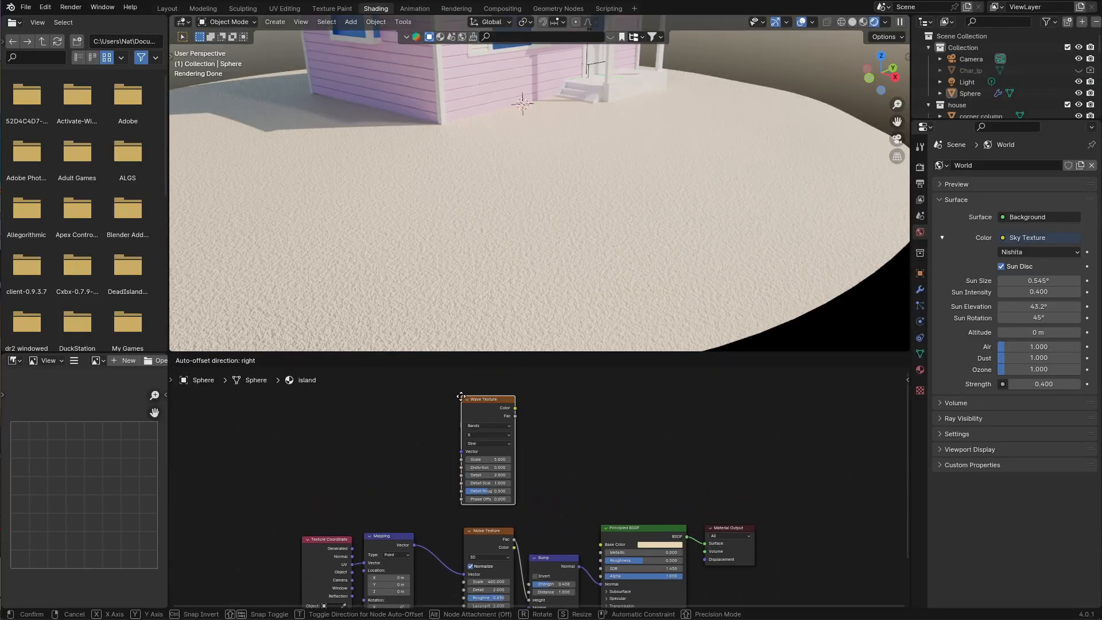
# Add a Wave Texture node and a Mix Color node above the Noise Texture in the island material
pyautogui.click(460, 395)
pyautogui.moveTo(537, 432); pyautogui.dragTo(525, 388, button='middle')
pyautogui.hotkey('shift', 'a')
pyautogui.click(516, 400)
pyautogui.click(531, 433)
pyautogui.click(528, 406)
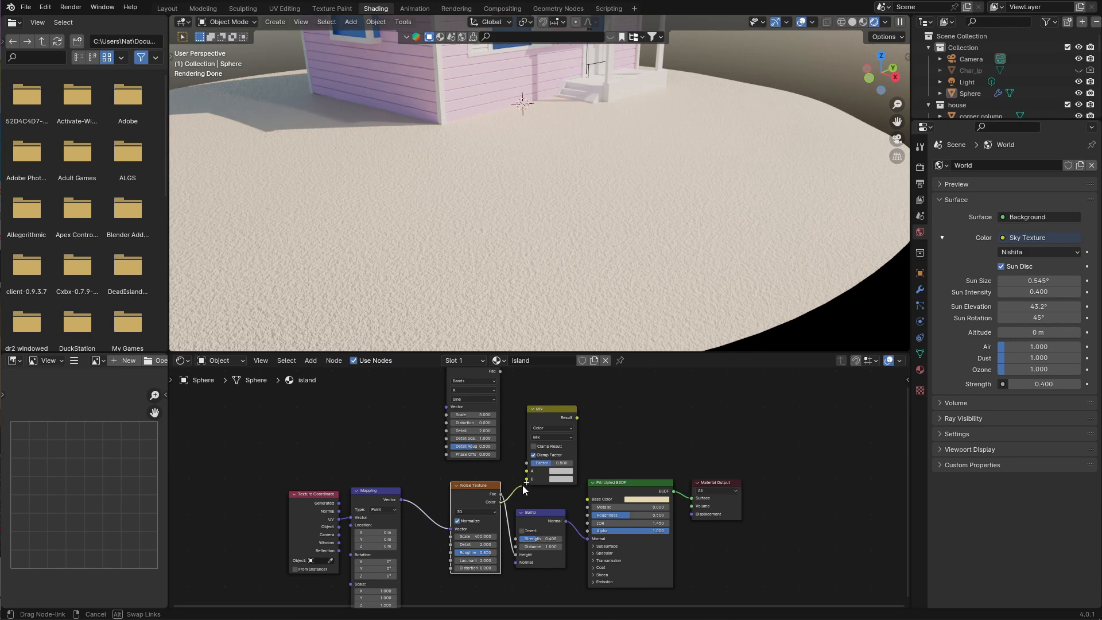
# Link the wave and noise colours to Mix inputs A and B, and the Mix result to the Bump height, spacing the nodes out
pyautogui.moveTo(523, 486); pyautogui.dragTo(526, 481)
pyautogui.scroll(-1, 527, 481)
pyautogui.moveTo(528, 482); pyautogui.dragTo(528, 514, button='middle')
pyautogui.moveTo(531, 509); pyautogui.dragTo(529, 508)
pyautogui.scroll(-2, 541, 496)
pyautogui.moveTo(601, 472); pyautogui.dragTo(776, 492)
pyautogui.moveTo(542, 536); pyautogui.dragTo(631, 512)
pyautogui.scroll(3, 597, 497)
pyautogui.moveTo(597, 496); pyautogui.dragTo(524, 497, button='middle')
pyautogui.moveTo(488, 454); pyautogui.dragTo(490, 459)
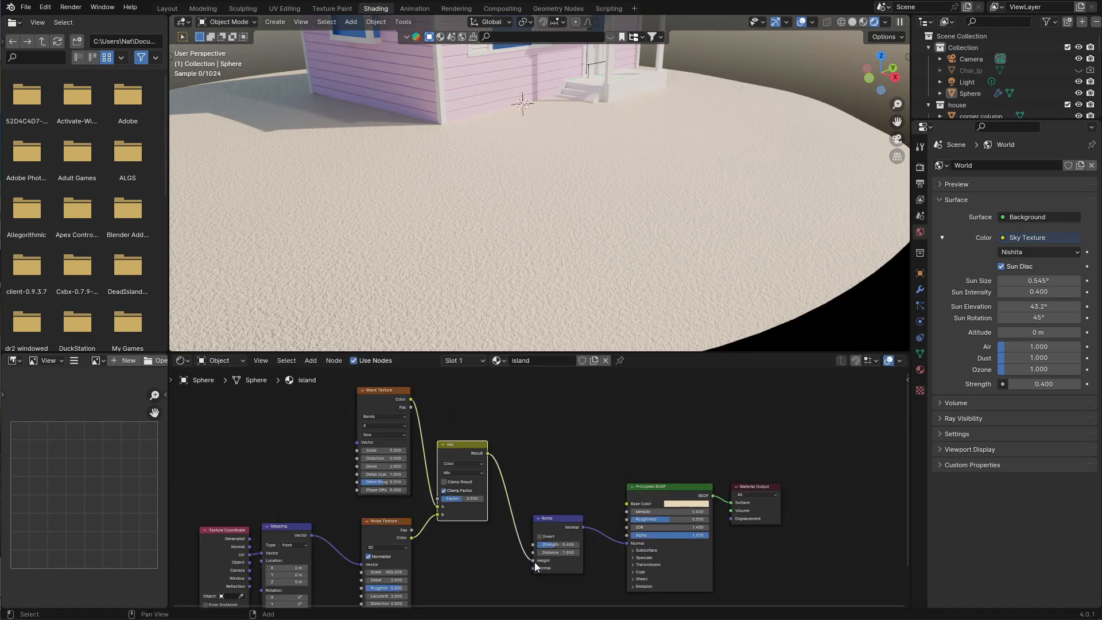
# Set the Wave Texture's scale to 3.2 and distortion to 13.7 to form sand ripples on the island
pyautogui.scroll(-3, 557, 281)
pyautogui.moveTo(557, 282); pyautogui.dragTo(472, 253, button='middle')
pyautogui.moveTo(472, 253); pyautogui.dragTo(506, 293, button='middle')
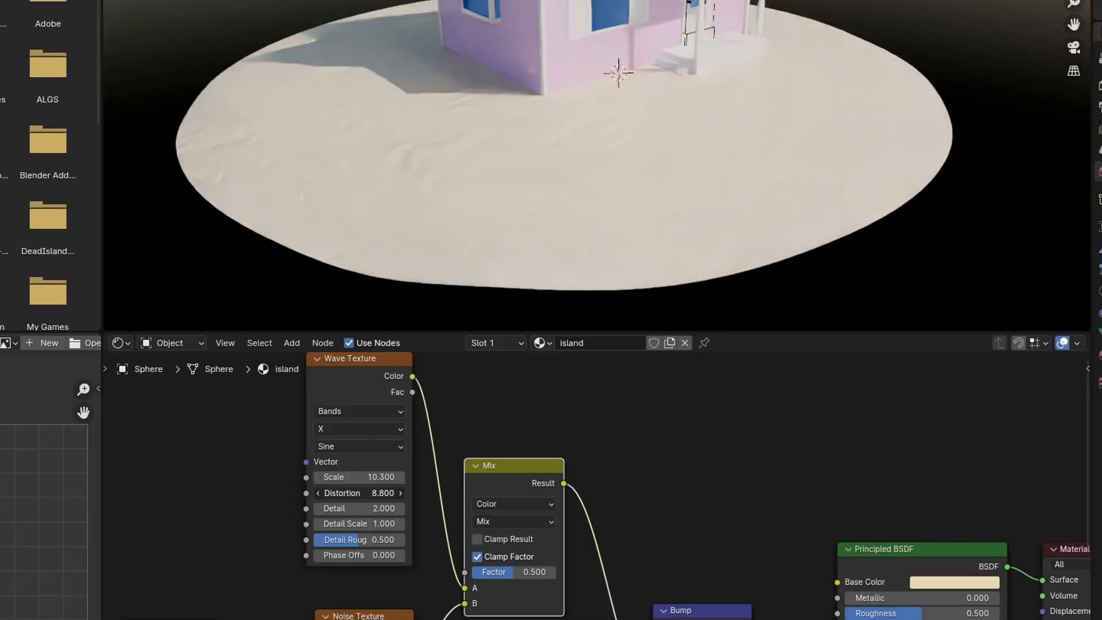
pyautogui.moveTo(384, 458); pyautogui.dragTo(344, 477)
pyautogui.press('KP_0')
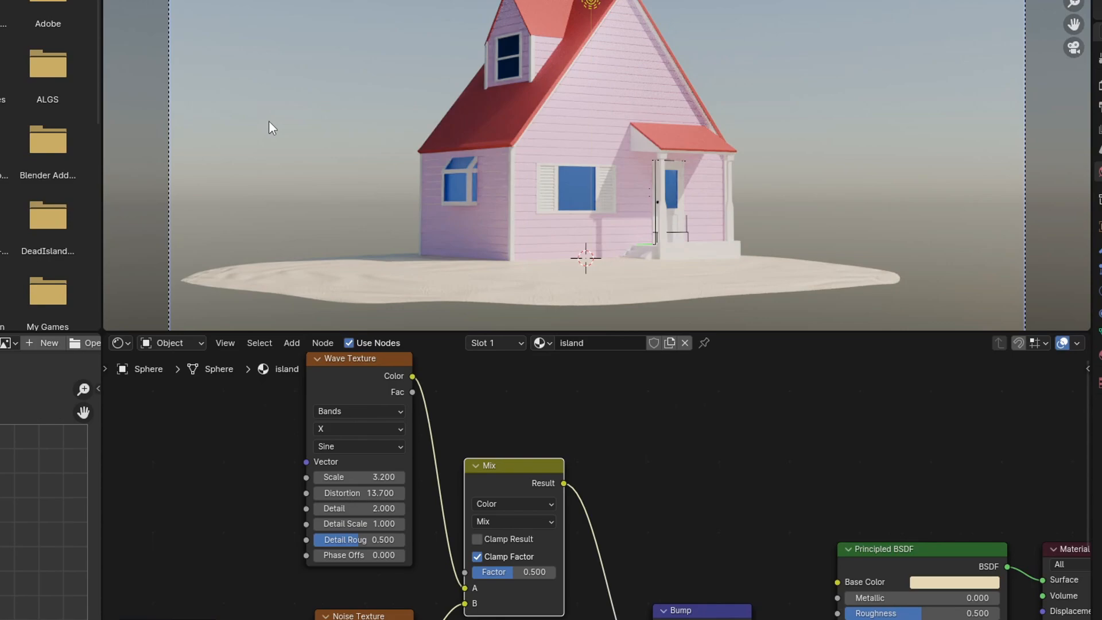
# Duplicate the island material's sand shader node group and place the copy below the original
pyautogui.scroll(-1, 402, 367)
pyautogui.moveTo(189, 376); pyautogui.dragTo(643, 492)
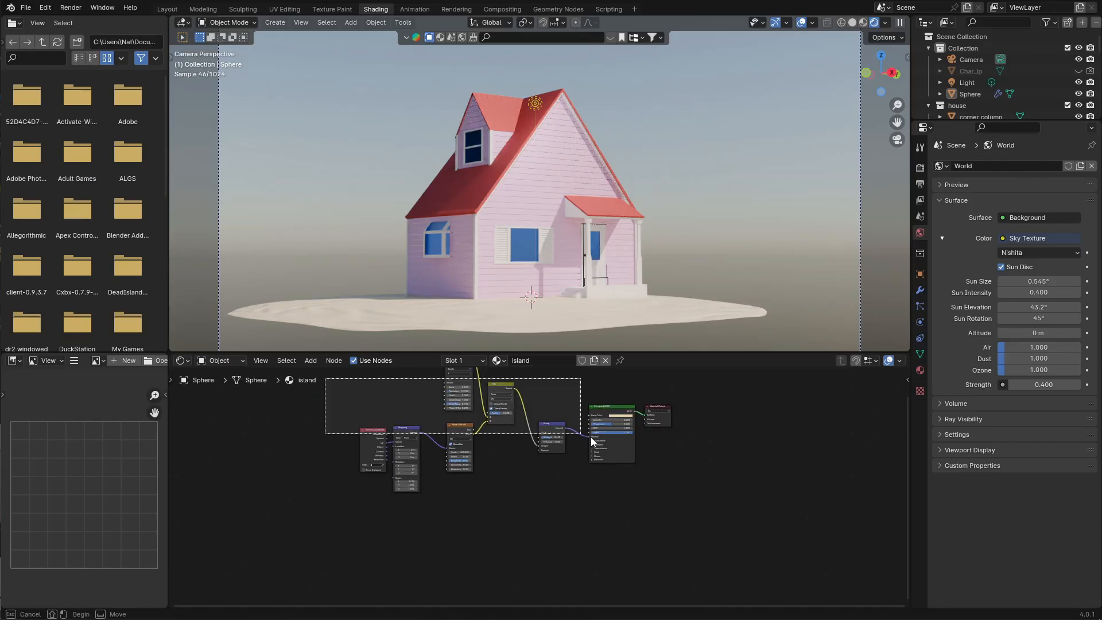
pyautogui.hotkey('shift', 'd')
pyautogui.click(570, 575)
pyautogui.moveTo(648, 384); pyautogui.dragTo(608, 451, button='middle')
# Move the Material Output node farther out and add a Mix Shader node between it and the two shader groups
pyautogui.moveTo(618, 437); pyautogui.dragTo(815, 501)
pyautogui.moveTo(718, 517); pyautogui.dragTo(718, 441, button='middle')
pyautogui.hotkey('shift', 'a')
pyautogui.click(620, 448)
pyautogui.click(669, 523)
pyautogui.click(654, 451)
pyautogui.scroll(4, 655, 452)
pyautogui.moveTo(639, 459); pyautogui.dragTo(636, 524, button='middle')
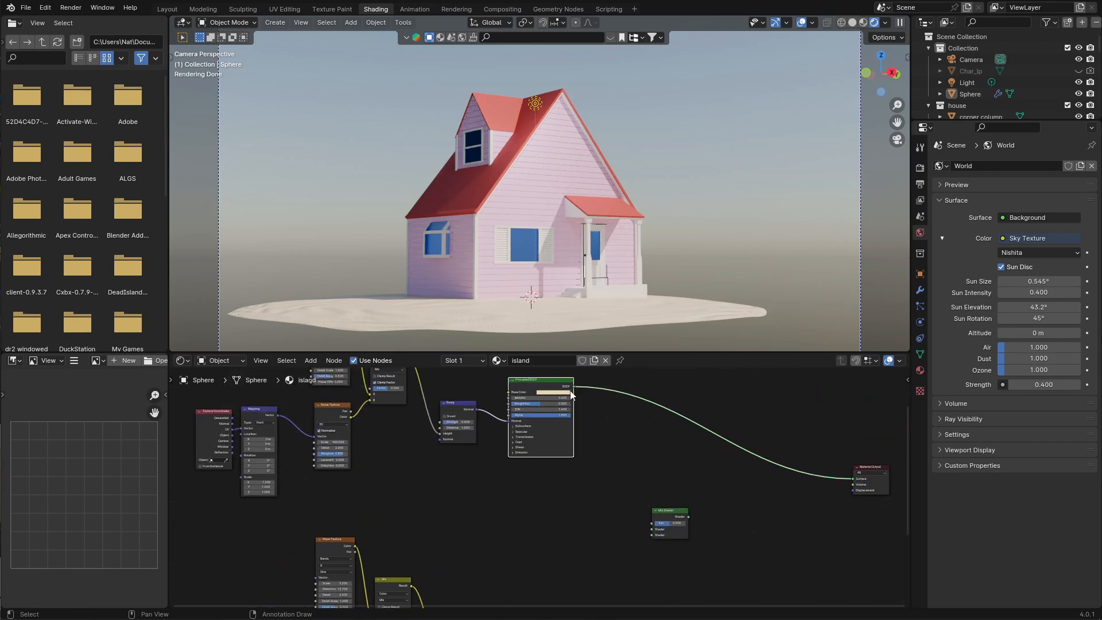
# Link both Principled BSDFs into the Mix Shader and the Mix Shader to the Material Output's Surface, bringing the output closer
pyautogui.moveTo(653, 543); pyautogui.dragTo(652, 531)
pyautogui.moveTo(591, 608); pyautogui.dragTo(591, 505, button='middle')
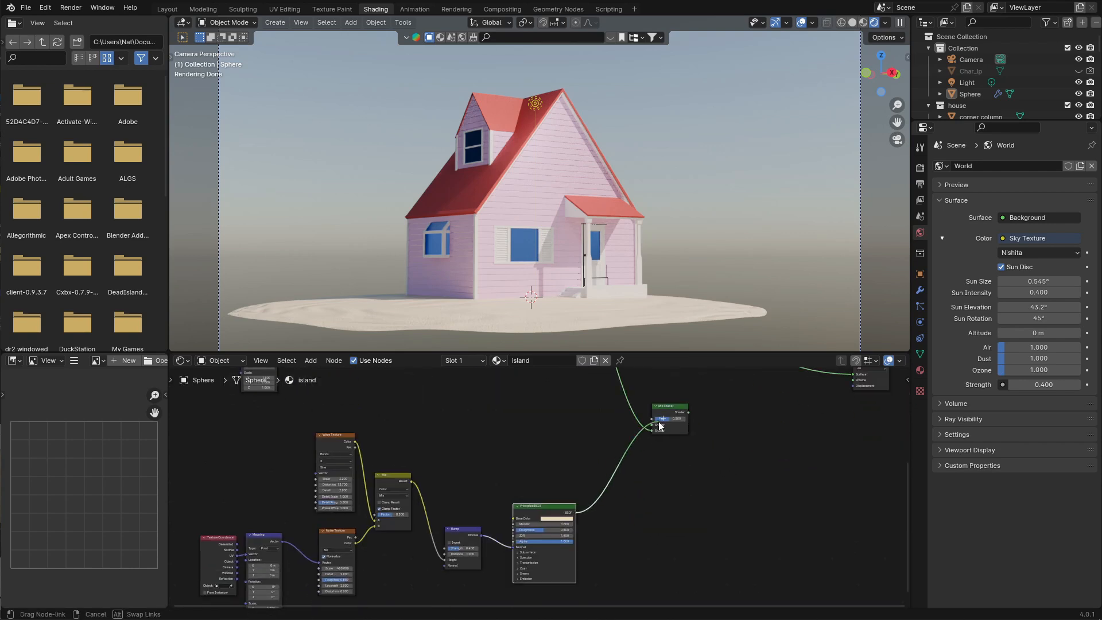
pyautogui.moveTo(654, 424); pyautogui.dragTo(653, 429)
pyautogui.moveTo(720, 412); pyautogui.dragTo(577, 478, button='middle')
pyautogui.moveTo(717, 440); pyautogui.dragTo(716, 442)
pyautogui.moveTo(552, 447); pyautogui.dragTo(665, 477, button='middle')
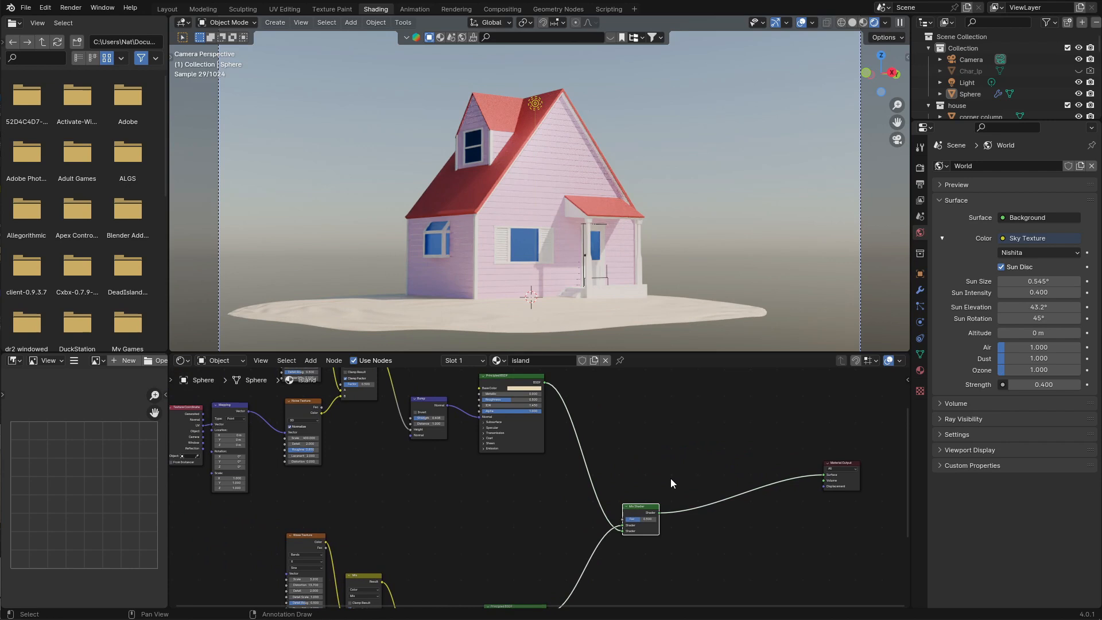
pyautogui.moveTo(841, 461); pyautogui.dragTo(716, 500)
# Add a Mix Color node and a Hue/Saturation/Value node above the lower shader group's Bump node
pyautogui.scroll(2, 356, 545)
pyautogui.moveTo(367, 551); pyautogui.dragTo(496, 452, button='middle')
pyautogui.hotkey('shift', 'a')
pyautogui.write('mix')
pyautogui.click(557, 445)
pyautogui.hotkey('shift', 'a')
pyautogui.write('hue')
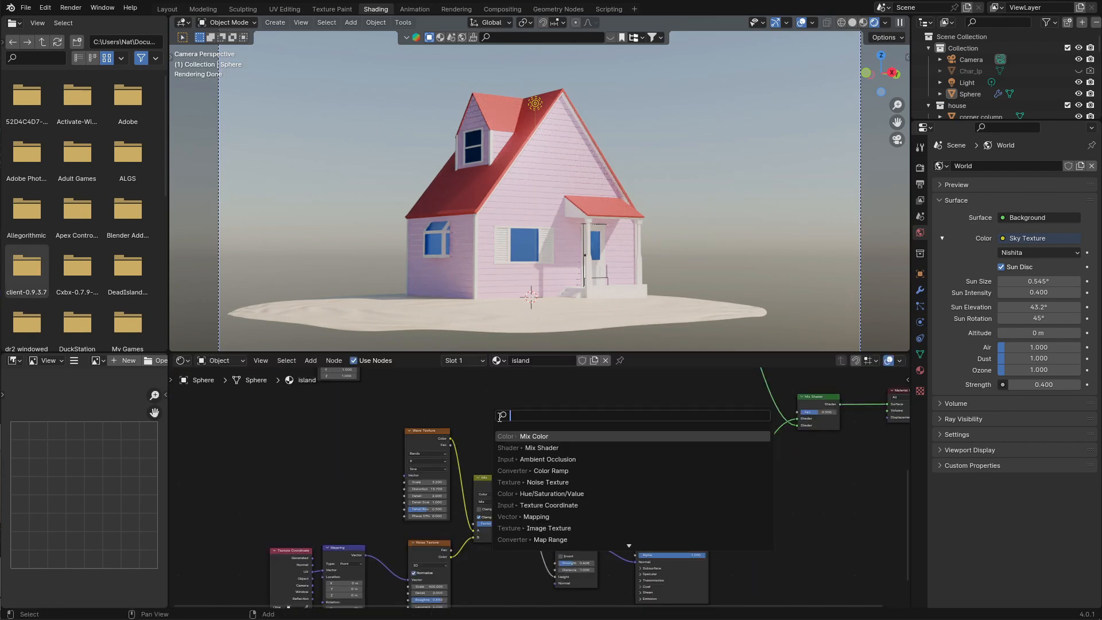
pyautogui.click(552, 492)
pyautogui.click(588, 430)
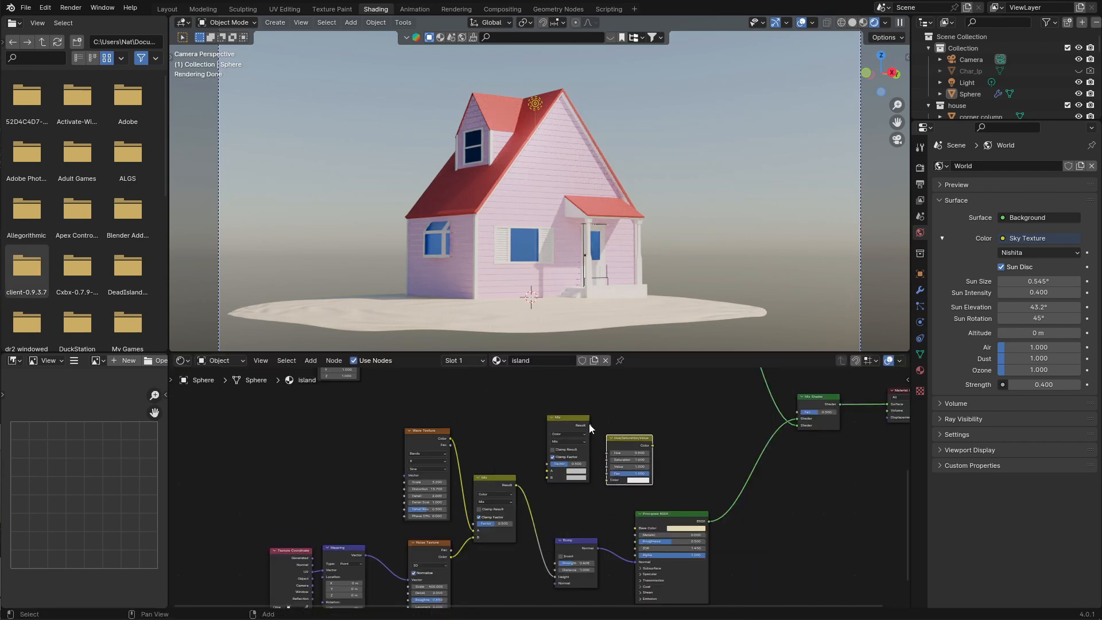
# Link the Mix result to the Hue/Saturation/Value colour, with the upper shader's sampled sand colour as A and a darker tan as B
pyautogui.scroll(3, 581, 470)
pyautogui.scroll(-6, 581, 472)
pyautogui.moveTo(581, 472); pyautogui.dragTo(509, 561, button='middle')
pyautogui.click(508, 561)
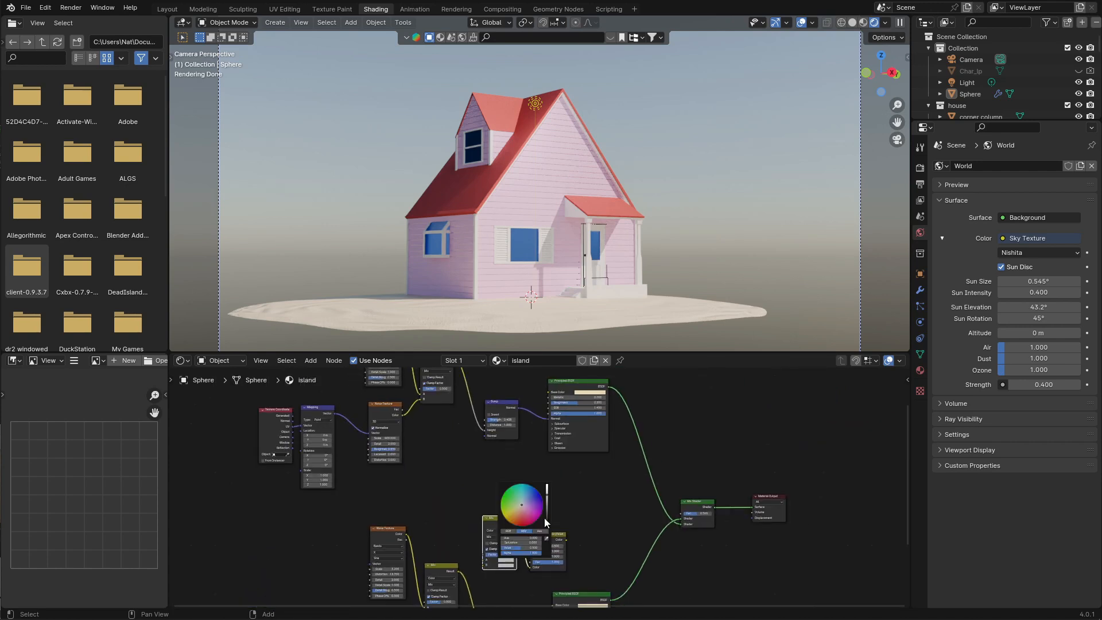
pyautogui.click(547, 539)
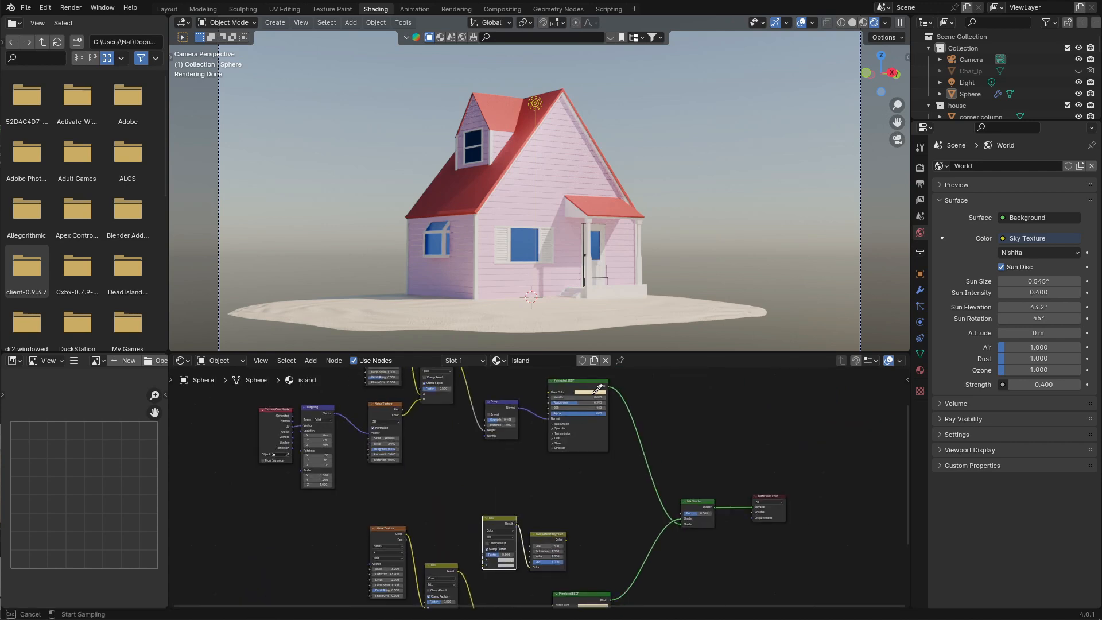
pyautogui.scroll(4, 534, 525)
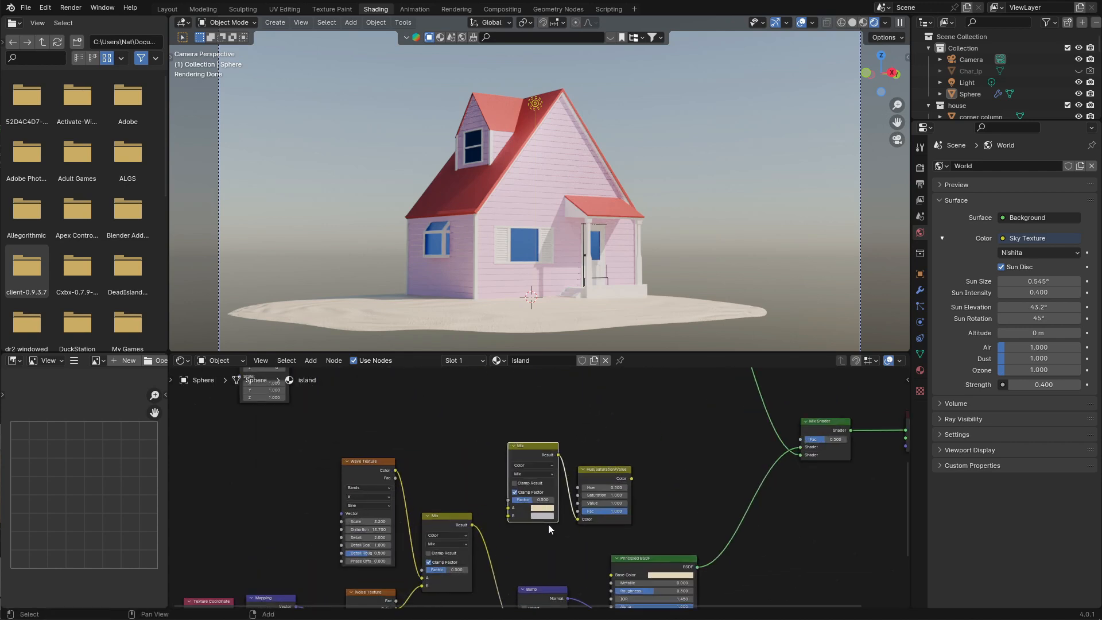
pyautogui.click(549, 523)
pyautogui.moveTo(615, 468); pyautogui.dragTo(535, 471, button='middle')
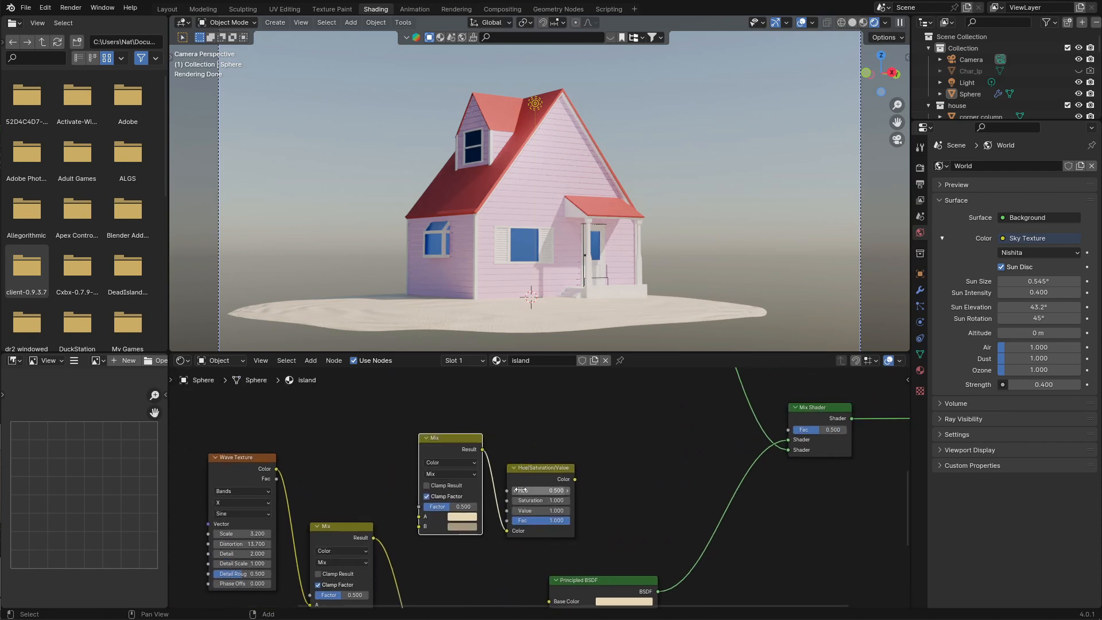
# Set the Hue/Saturation/Value node's Value to 0.4
pyautogui.scroll(3, 540, 483)
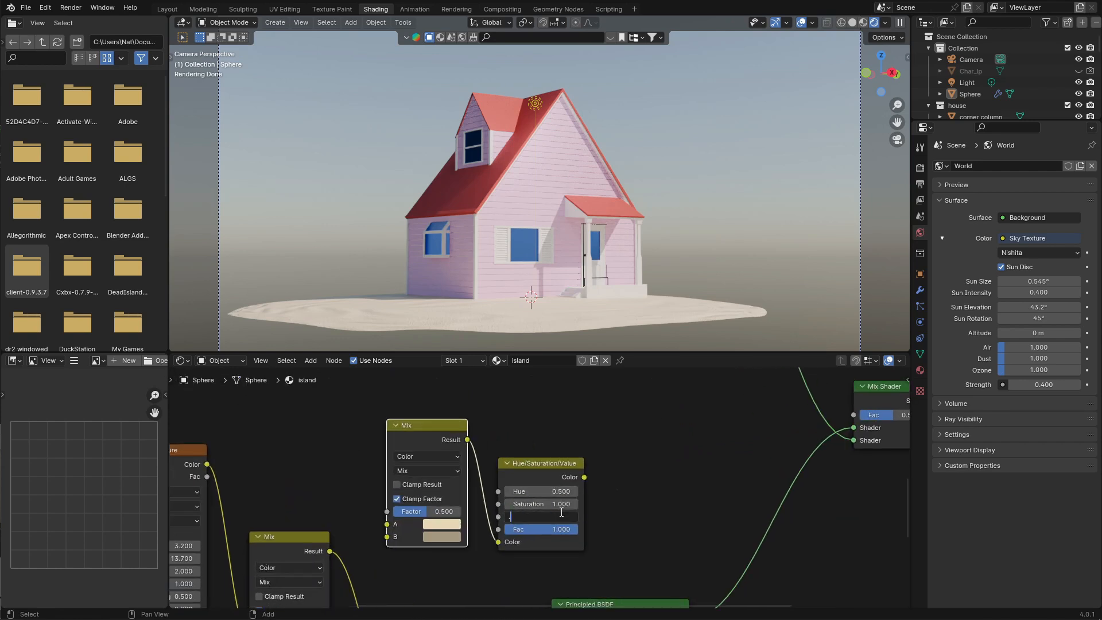
pyautogui.scroll(-3, 599, 485)
pyautogui.moveTo(599, 485); pyautogui.dragTo(553, 447, button='middle')
pyautogui.scroll(-1, 502, 475)
# Link the Hue/Saturation/Value colour to the lower Principled BSDF's Base Color and set that shader's roughness to about 0.214
pyautogui.moveTo(535, 523); pyautogui.dragTo(604, 433)
pyautogui.moveTo(527, 430); pyautogui.dragTo(571, 453)
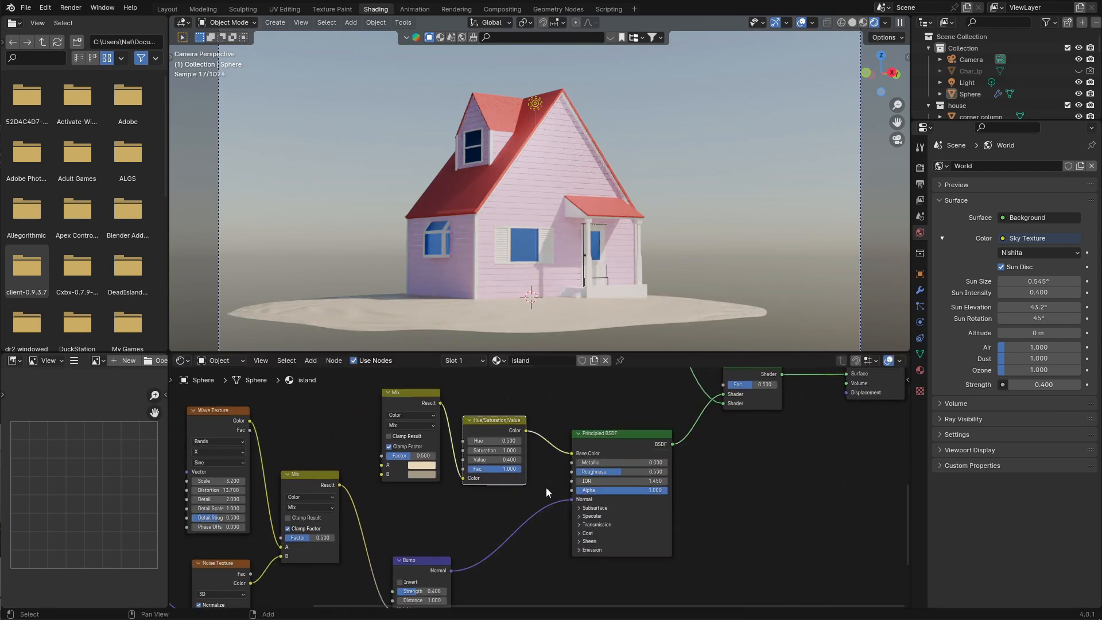
pyautogui.moveTo(572, 453); pyautogui.dragTo(521, 463, button='middle')
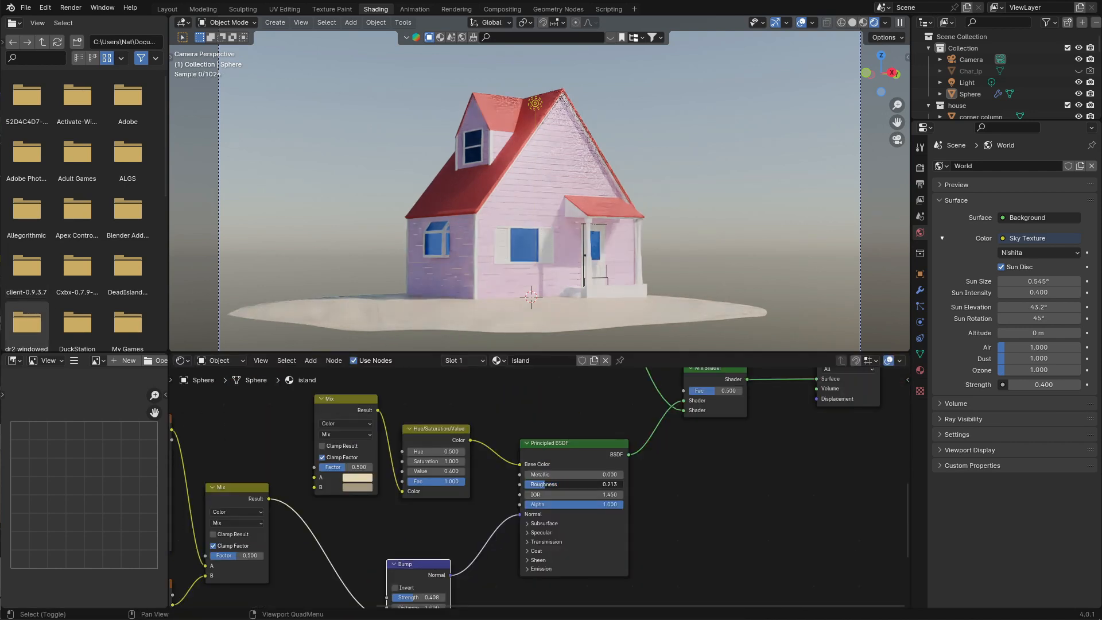
# Add a Noise Texture and place it with a copy of the Texture Coordinate and Mapping nodes between the two shader groups
pyautogui.moveTo(453, 408); pyautogui.dragTo(427, 531, button='middle')
pyautogui.hotkey('shift', 'a')
pyautogui.click(376, 420)
pyautogui.scroll(-5, 344, 424)
pyautogui.moveTo(239, 434); pyautogui.dragTo(495, 509, button='middle')
pyautogui.moveTo(287, 414); pyautogui.dragTo(356, 532)
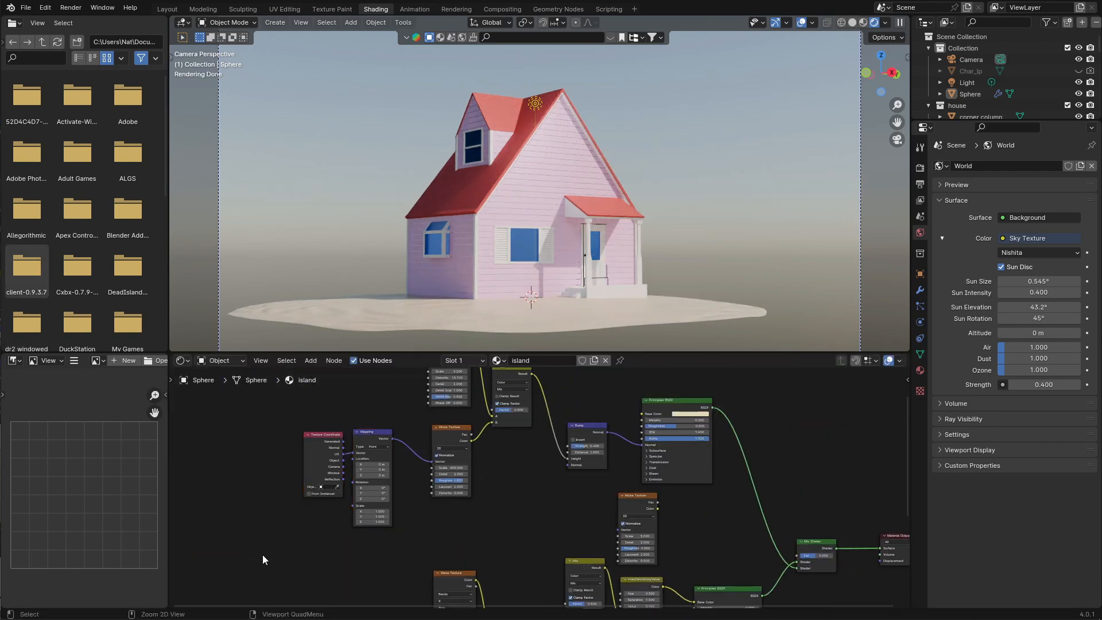
pyautogui.moveTo(638, 496); pyautogui.dragTo(357, 538)
# Link the copied Mapping node to the new Noise Texture's Vector and feed the mapping with Object coordinates
pyautogui.scroll(4, 357, 539)
pyautogui.moveTo(357, 538); pyautogui.dragTo(392, 493, button='middle')
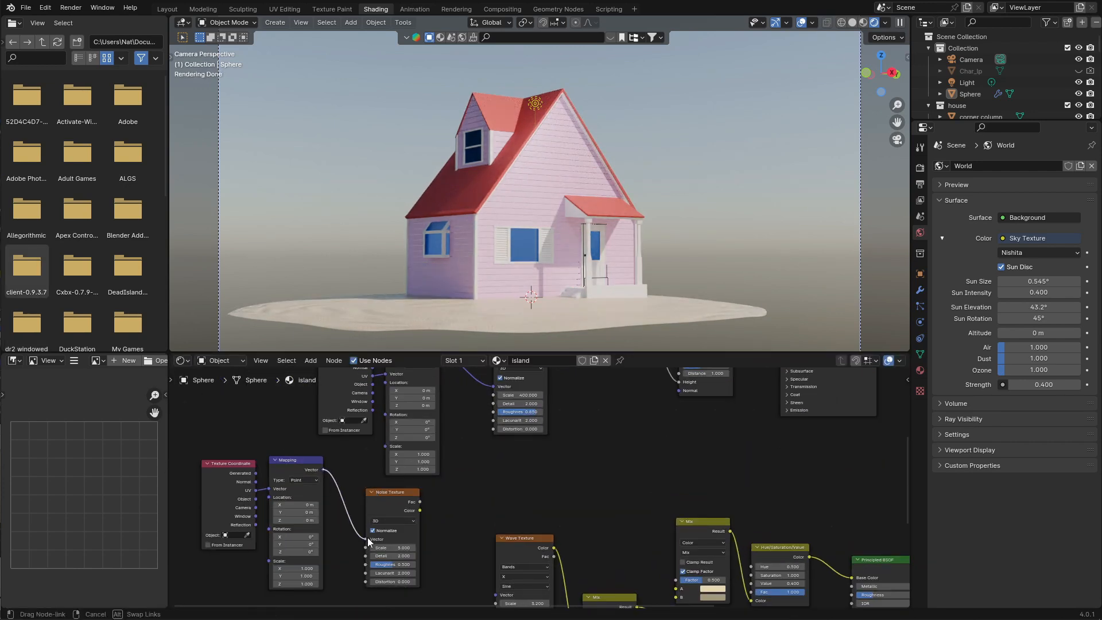
pyautogui.moveTo(368, 542); pyautogui.dragTo(366, 540)
pyautogui.moveTo(255, 494); pyautogui.dragTo(343, 491, button='middle')
pyautogui.moveTo(364, 489); pyautogui.dragTo(363, 488)
# Add a Color Ramp fed by the Noise Texture's Fac, flip its gradient and move the black stop to 0.523
pyautogui.moveTo(580, 487); pyautogui.dragTo(431, 491, button='middle')
pyautogui.hotkey('shift', 'a')
pyautogui.click(412, 454)
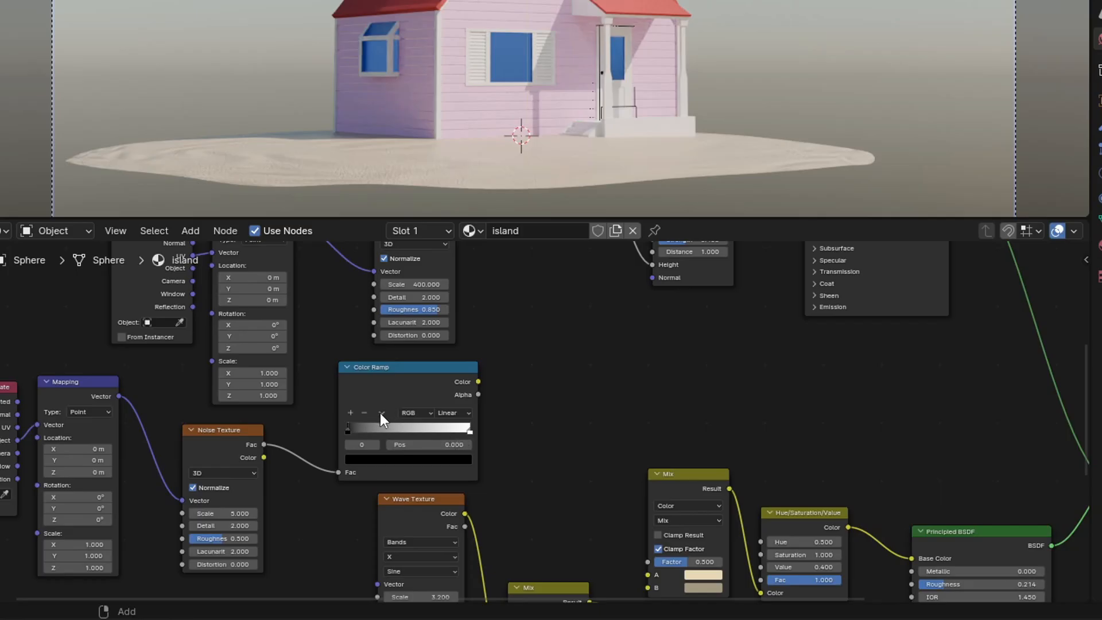
pyautogui.click(437, 481)
pyautogui.click(481, 490)
pyautogui.moveTo(468, 433); pyautogui.dragTo(409, 435)
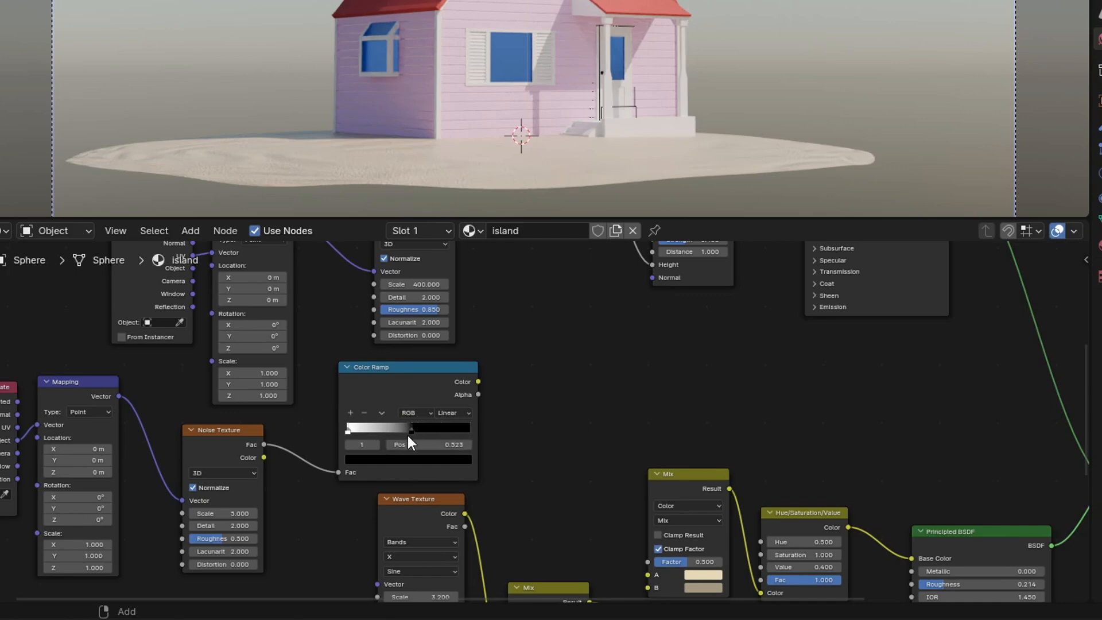
# Add an Ambient Occlusion node between the Color Ramp and the Mix Shader
pyautogui.moveTo(522, 429); pyautogui.dragTo(186, 433, button='middle')
pyautogui.scroll(-1, 415, 418)
pyautogui.hotkey('shift', 'a')
pyautogui.click(459, 485)
pyautogui.click(457, 538)
pyautogui.click(357, 439)
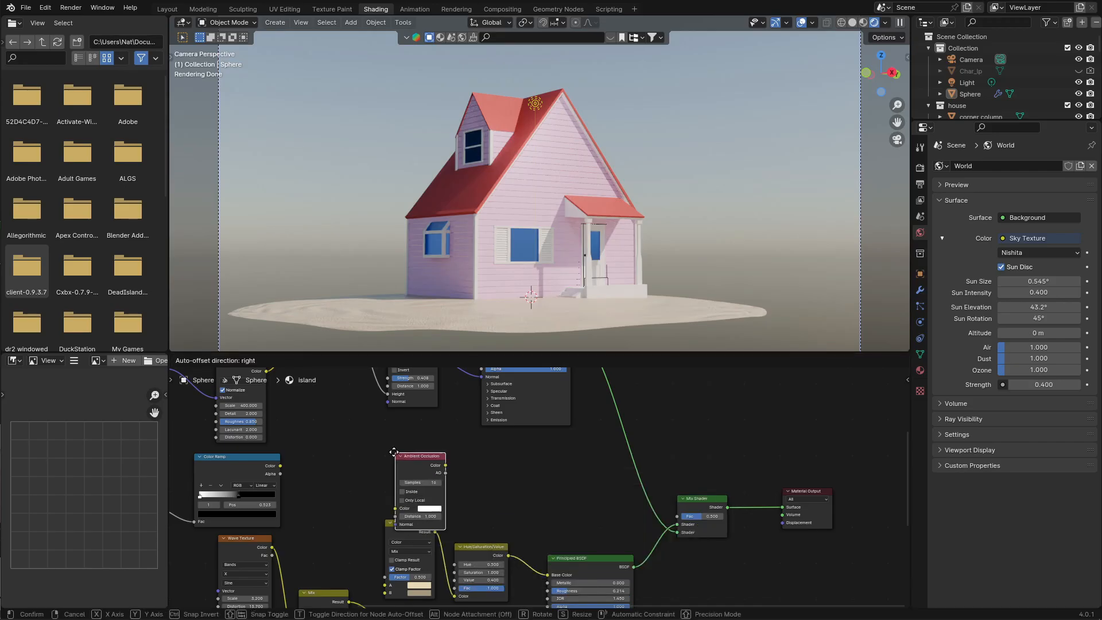
# Link the Color Ramp's colour to the Ambient Occlusion Distance and the AO output to the Mix Shader's Fac
pyautogui.moveTo(318, 508); pyautogui.dragTo(354, 511, button='middle')
pyautogui.moveTo(317, 469); pyautogui.dragTo(403, 502)
pyautogui.moveTo(451, 505); pyautogui.dragTo(359, 502, button='middle')
pyautogui.moveTo(361, 454); pyautogui.dragTo(439, 475)
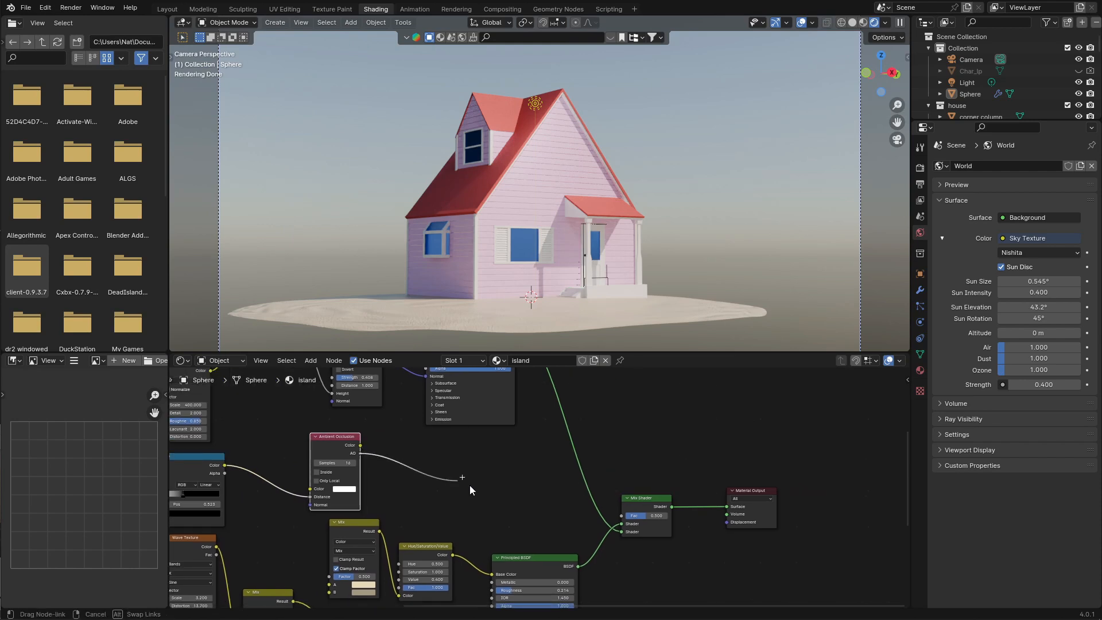
pyautogui.moveTo(625, 520); pyautogui.dragTo(625, 518)
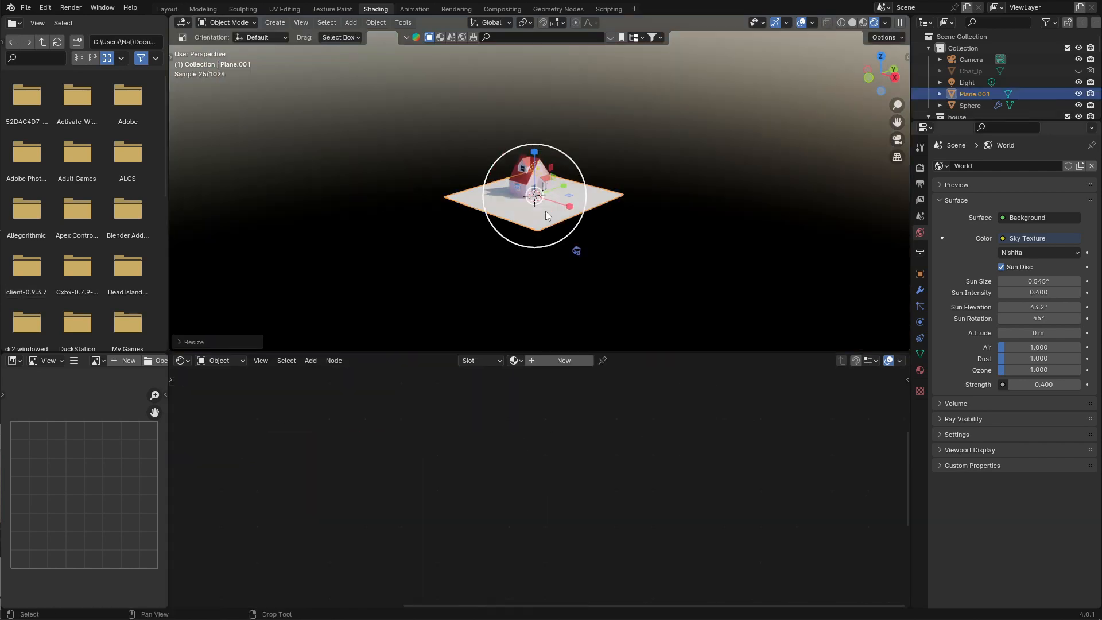
# Scale the new ground plane far beyond the island and adjust its height to form the surrounding water surface
pyautogui.press('KP_0')
pyautogui.press('s')
pyautogui.click(613, 343)
pyautogui.press('g')
pyautogui.press('z')
pyautogui.click(559, 316)
pyautogui.press('s')
pyautogui.click(570, 237)
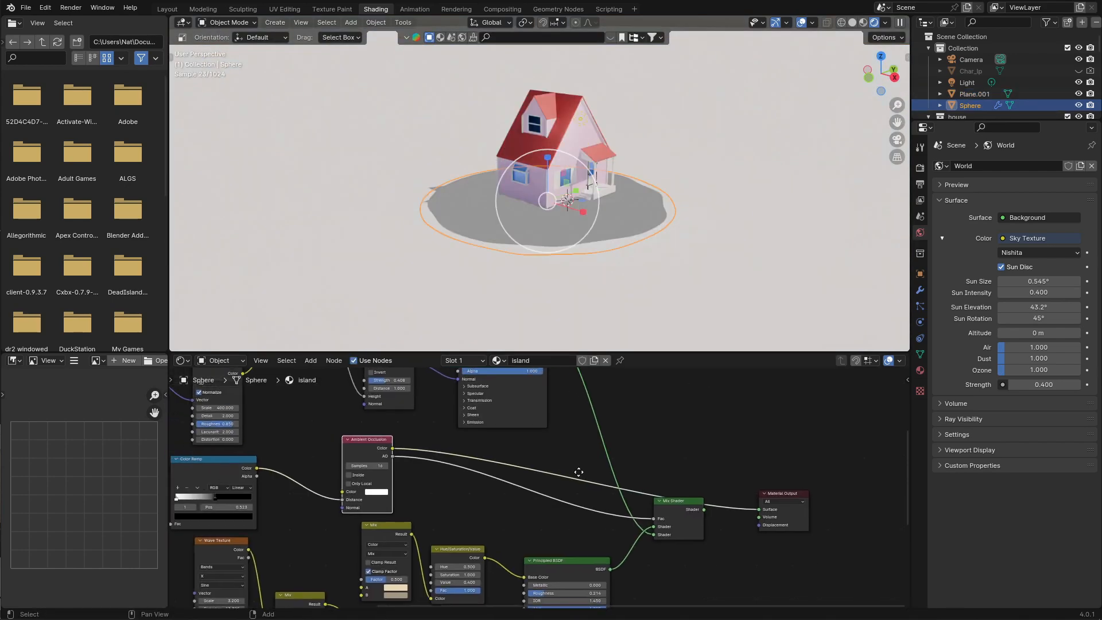
# Set the mask Noise Texture's scale to 1.3 and adjust the X scale of its Mapping node
pyautogui.moveTo(344, 470); pyautogui.dragTo(485, 477, button='middle')
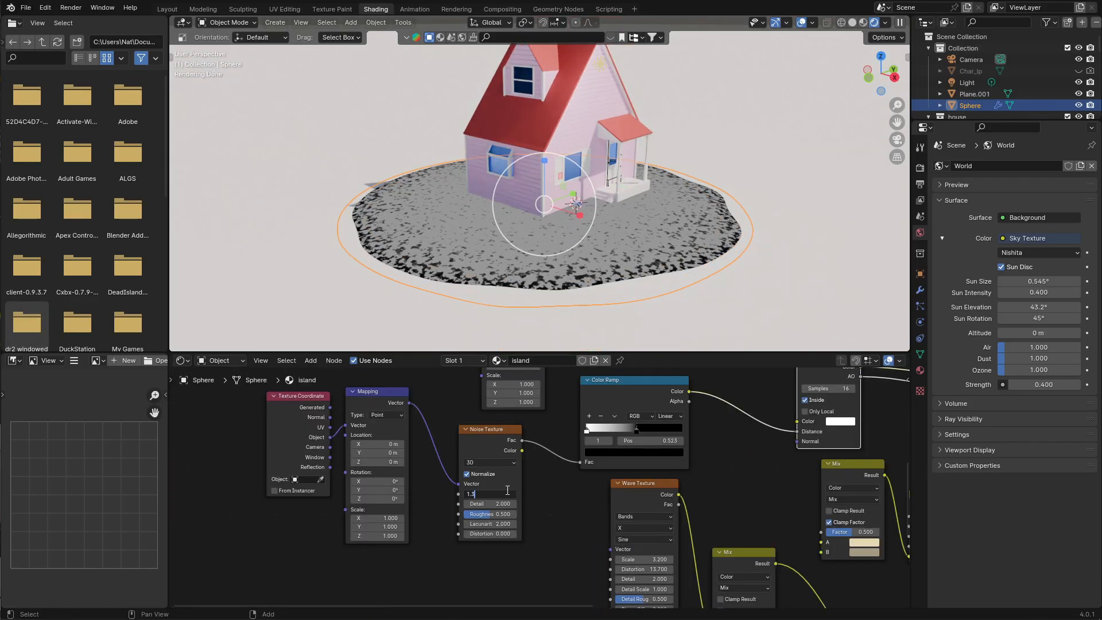
pyautogui.moveTo(469, 523); pyautogui.dragTo(474, 523, button='middle')
pyautogui.moveTo(402, 518); pyautogui.dragTo(342, 518)
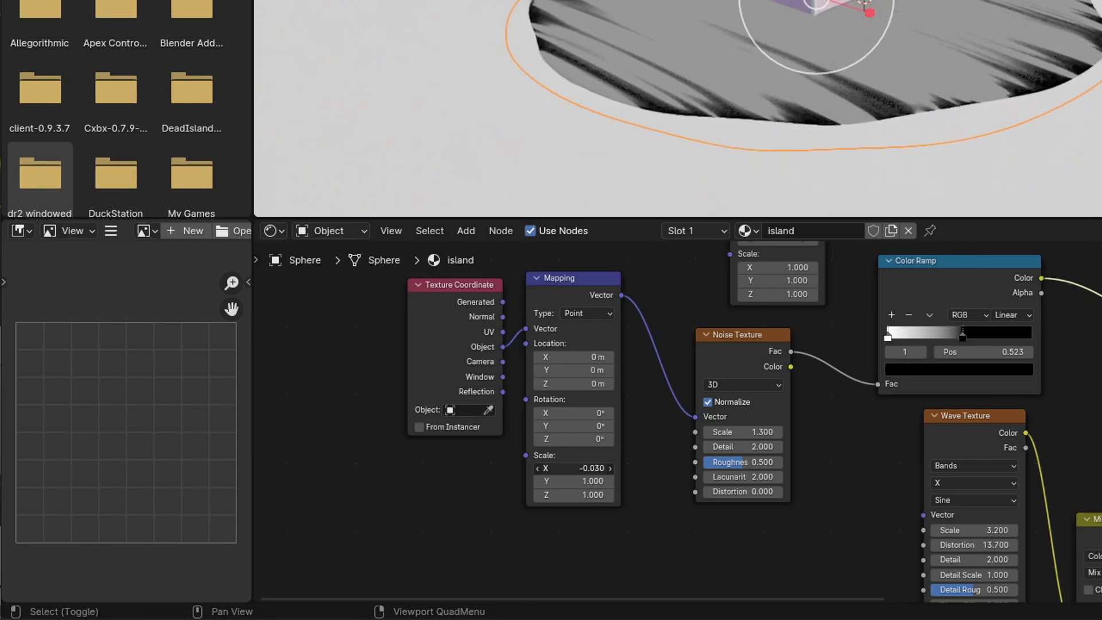
pyautogui.moveTo(591, 469); pyautogui.dragTo(501, 483)
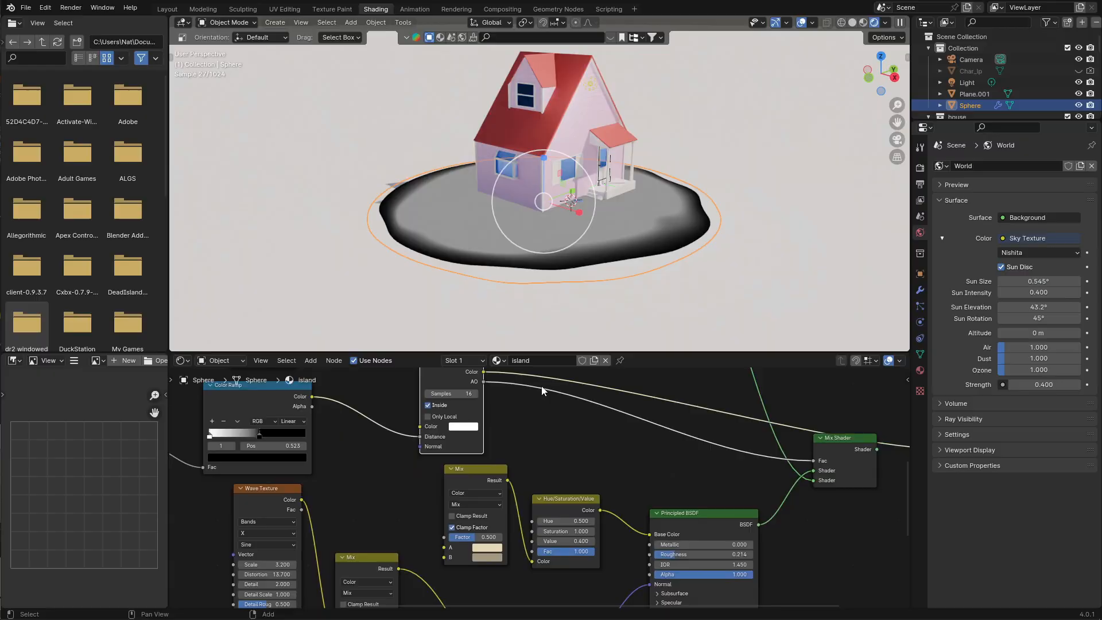
# Reconnect the Mix Shader to the Material Output and inspect the darker wet-sand edge around the island
pyautogui.scroll(-2, 544, 391)
pyautogui.moveTo(544, 391); pyautogui.dragTo(364, 400, button='middle')
pyautogui.keyDown('ctrl'); pyautogui.keyDown('shift'); pyautogui.click(615, 452); pyautogui.keyUp('shift'); pyautogui.keyUp('ctrl')
pyautogui.moveTo(707, 334)
pyautogui.mouseDown(button='middle')
pyautogui.moveTo(725, 313)
pyautogui.moveTo(706, 339)
pyautogui.mouseUp(button='middle')
pyautogui.scroll(3, 660, 288)
pyautogui.keyDown('shift'); pyautogui.moveTo(643, 241); pyautogui.dragTo(622, 264, button='middle'); pyautogui.keyUp('shift')
pyautogui.scroll(3, 677, 259)
pyautogui.moveTo(689, 276); pyautogui.dragTo(559, 295, button='middle')
pyautogui.scroll(-6, 689, 281)
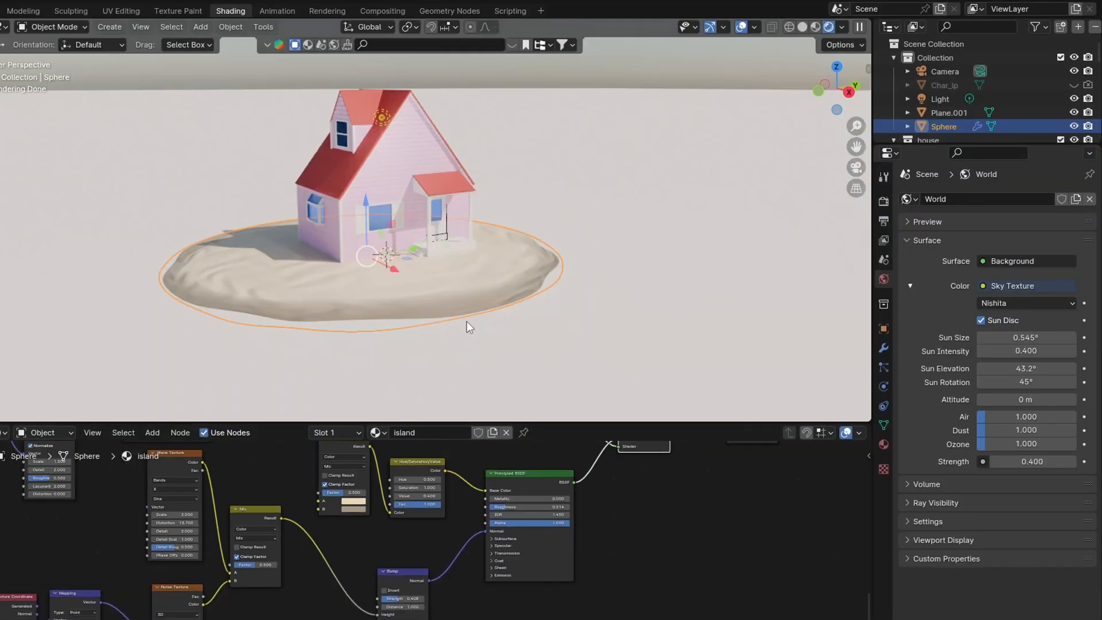
# Duplicate the island and position the copy beside the house on the porch side, checking it through the camera
pyautogui.hotkey('shift', 'd')
pyautogui.press('z')
pyautogui.click(592, 238)
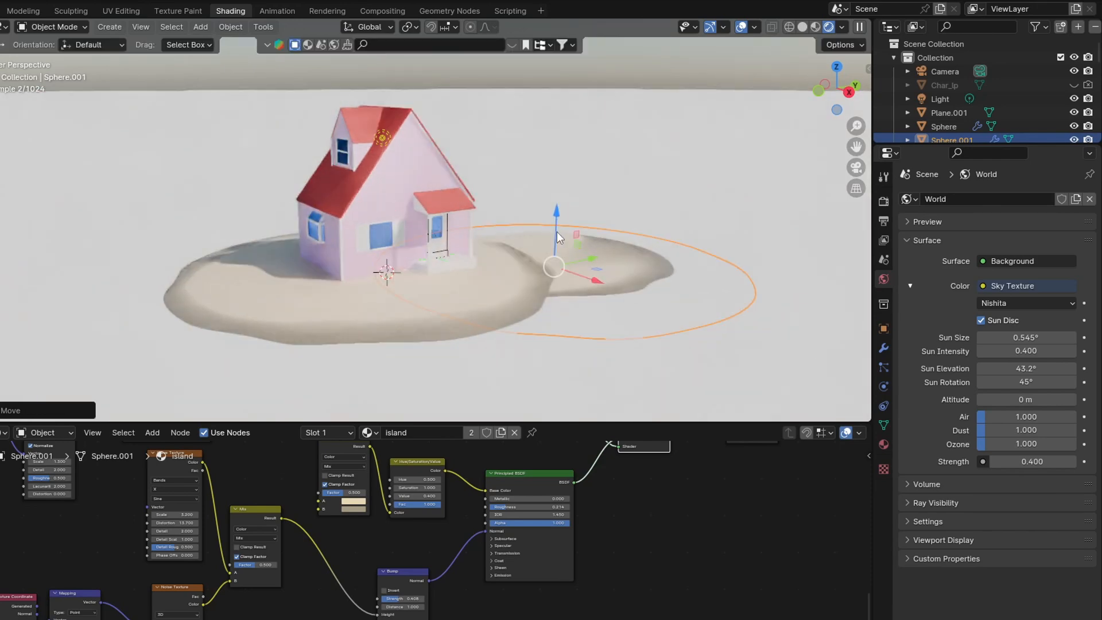
pyautogui.press('KP_0')
pyautogui.moveTo(685, 377); pyautogui.dragTo(601, 369)
pyautogui.press('g')
# Duplicate the island again and arrange the copies so they extend from both sides of the main island
pyautogui.hotkey('shift', 'd')
pyautogui.click(201, 335)
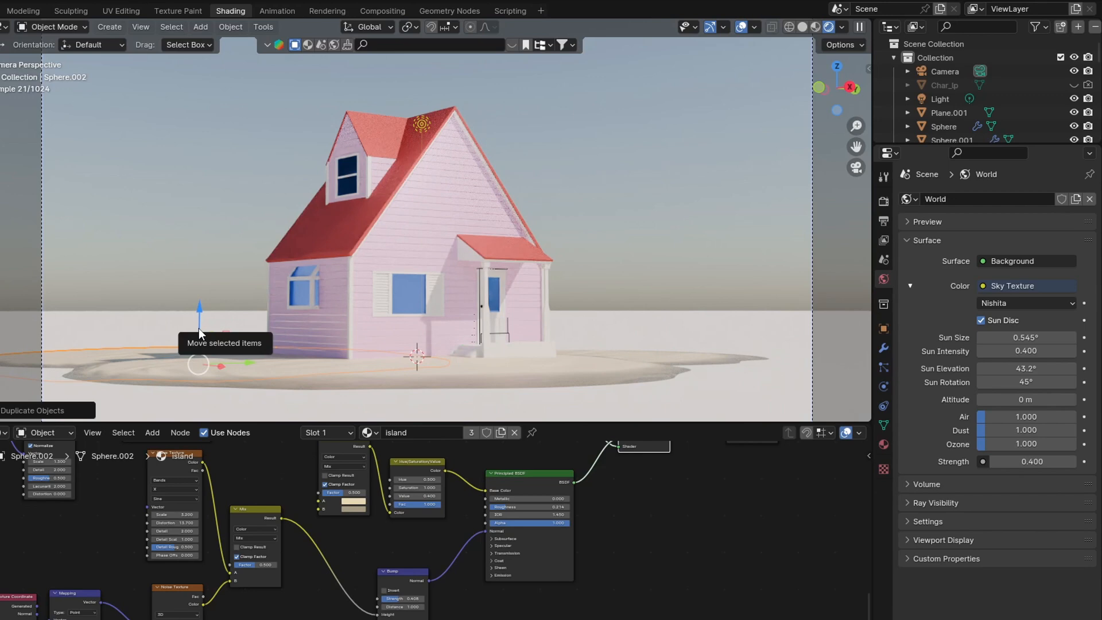
pyautogui.click(581, 379)
pyautogui.press('g')
pyautogui.moveTo(381, 339); pyautogui.dragTo(385, 341)
pyautogui.click(649, 357)
pyautogui.moveTo(587, 329); pyautogui.dragTo(588, 332)
pyautogui.click(680, 224)
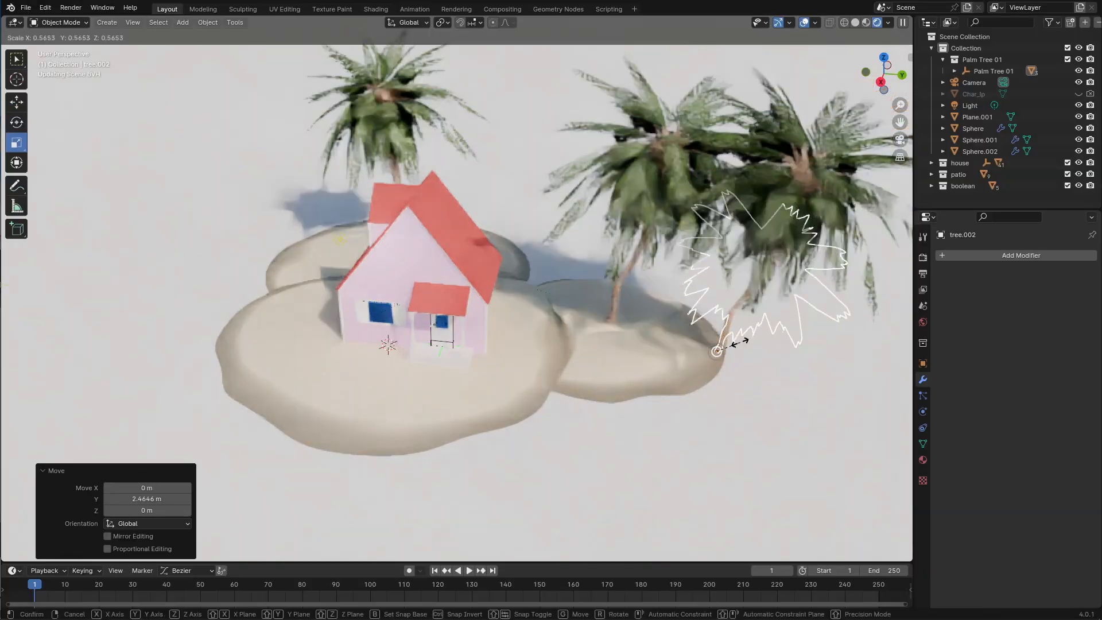
# Scale down the palm tree copy at the outer edge of the side island and rotate it freely
pyautogui.press('r')
pyautogui.press('r')
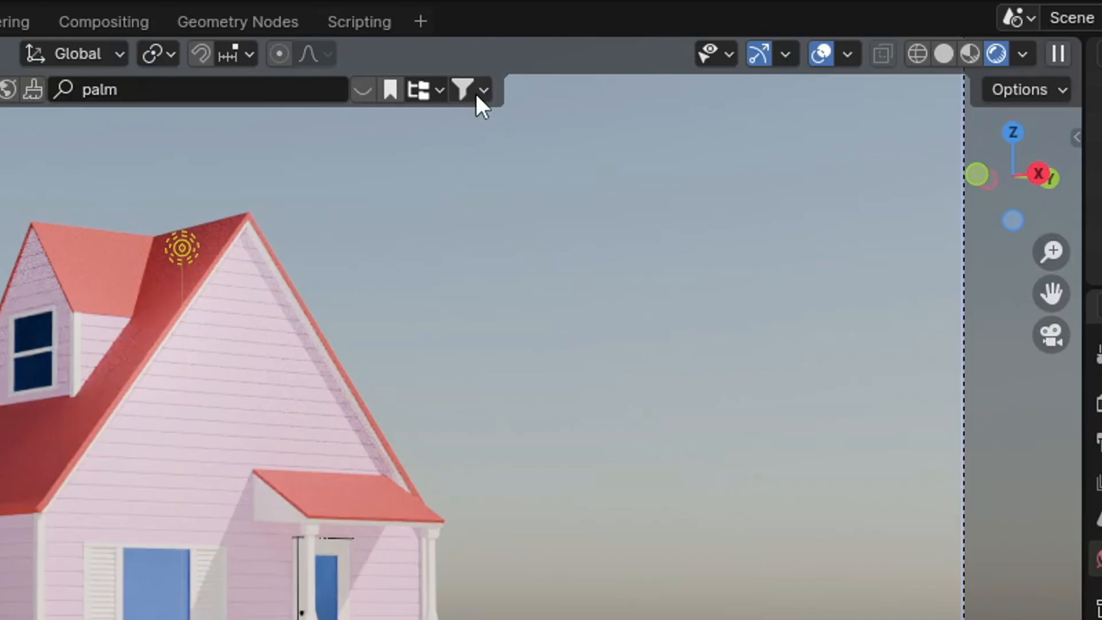
# Search the online asset library for "palm", check its filters and browse the palm tree models
pyautogui.click(575, 37)
pyautogui.click(341, 199)
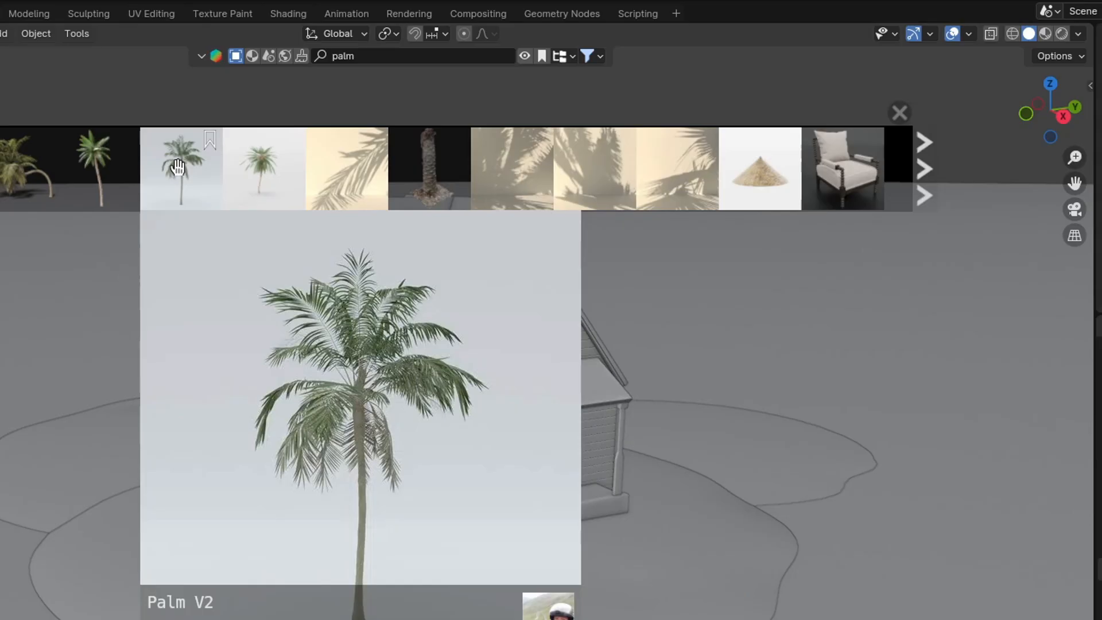
pyautogui.moveTo(247, 168)
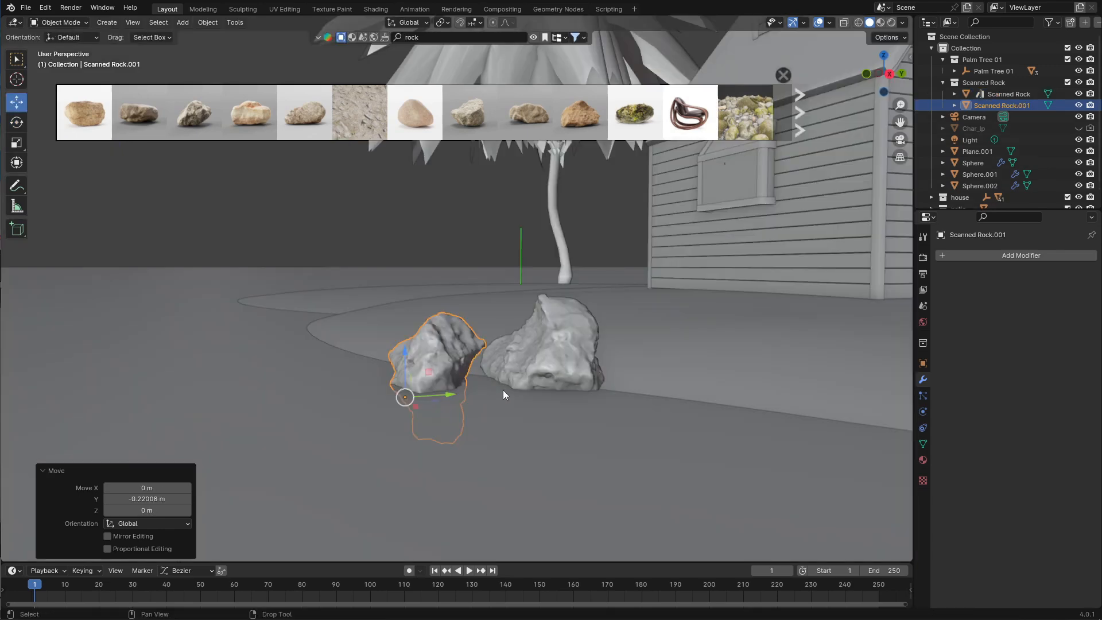
# Duplicate the scanned rock several times, rotating and spreading the copies along the islands' shores and near the small palm
pyautogui.hotkey('shift', 'd')
pyautogui.click(717, 392)
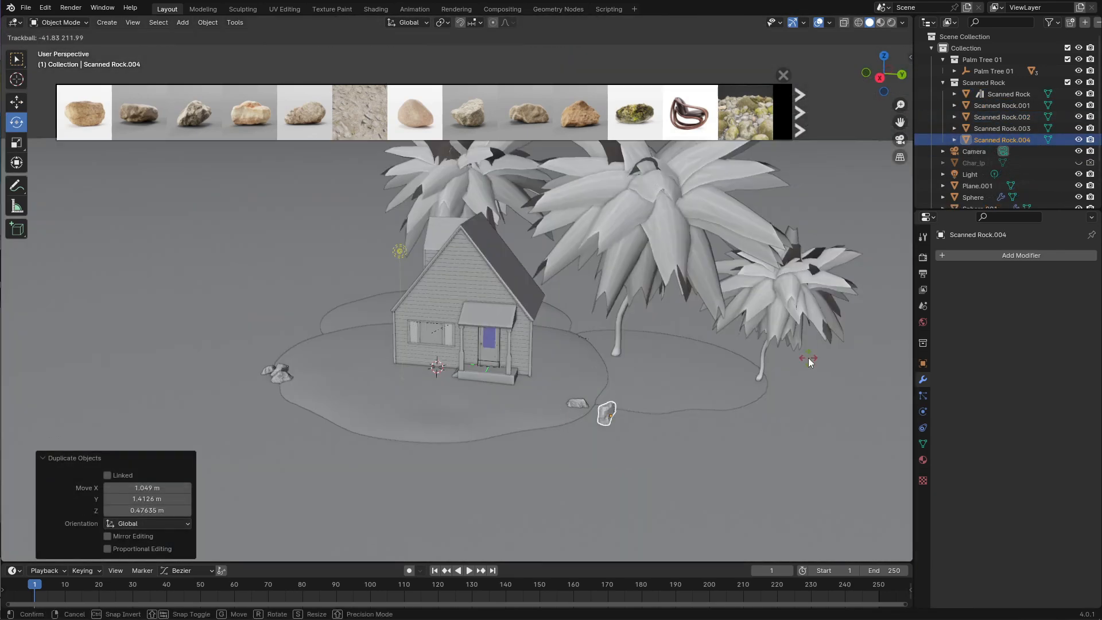
pyautogui.press('g')
pyautogui.click(716, 371)
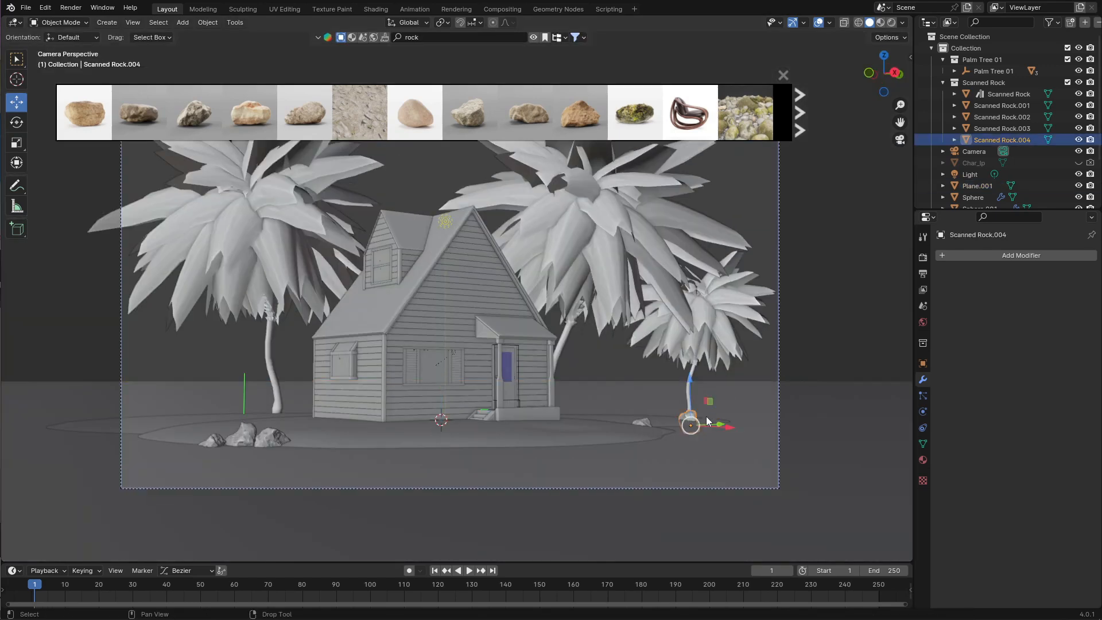
pyautogui.hotkey('shift', 'd')
pyautogui.press('x')
pyautogui.click(631, 413)
pyautogui.hotkey('shift', 'd')
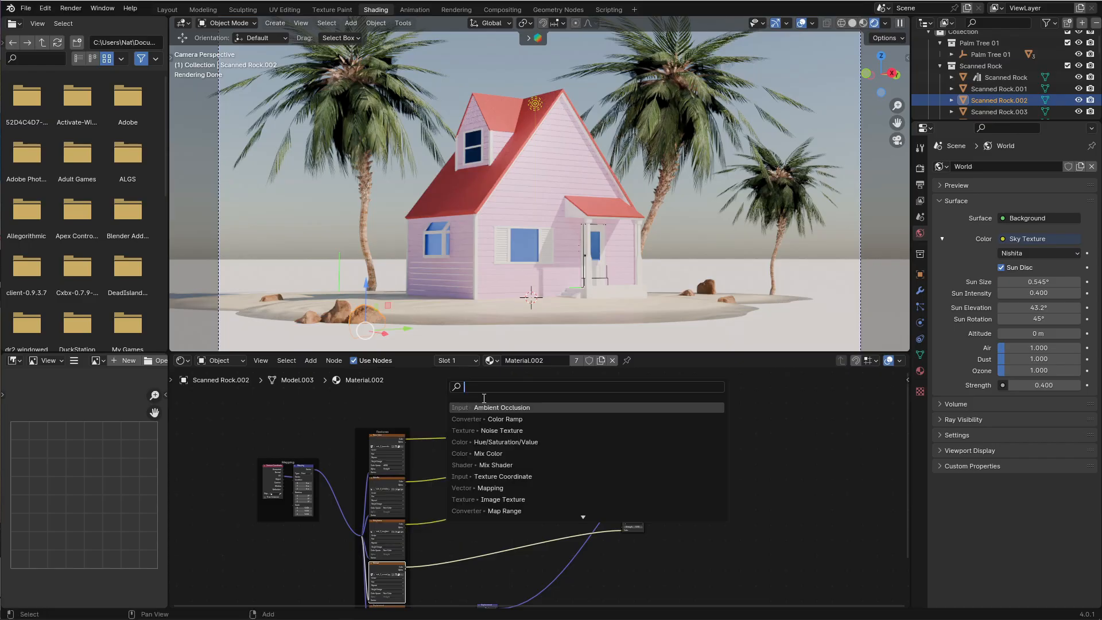
# Insert a Hue/Saturation/Value node between the rock's colour texture and its Principled BSDF to mute the rock colour
pyautogui.click(485, 405)
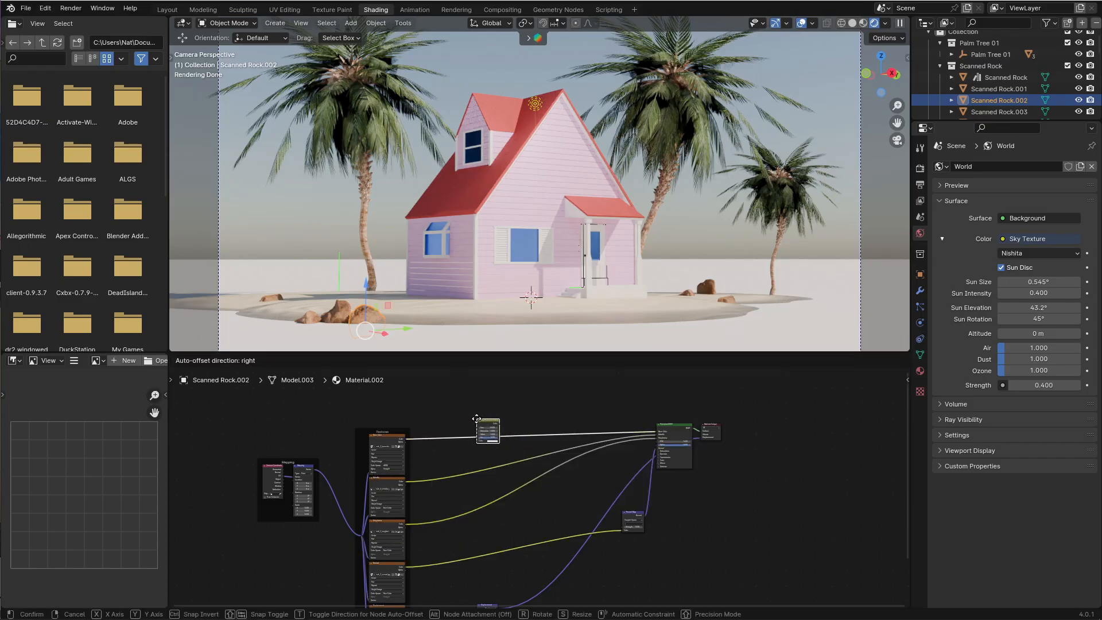
pyautogui.click(502, 436)
pyautogui.scroll(5, 437, 415)
pyautogui.moveTo(523, 422); pyautogui.dragTo(651, 425)
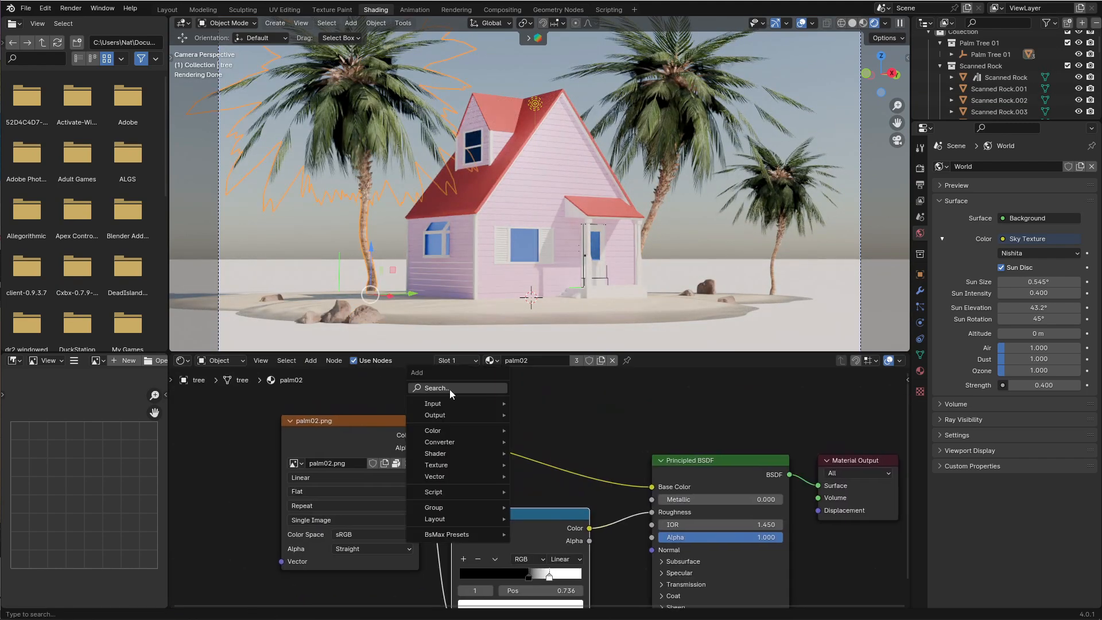
# Insert a Hue/Saturation/Value node between palm02.png and the Base Color, with saturation 0.8
pyautogui.click(471, 448)
pyautogui.click(523, 448)
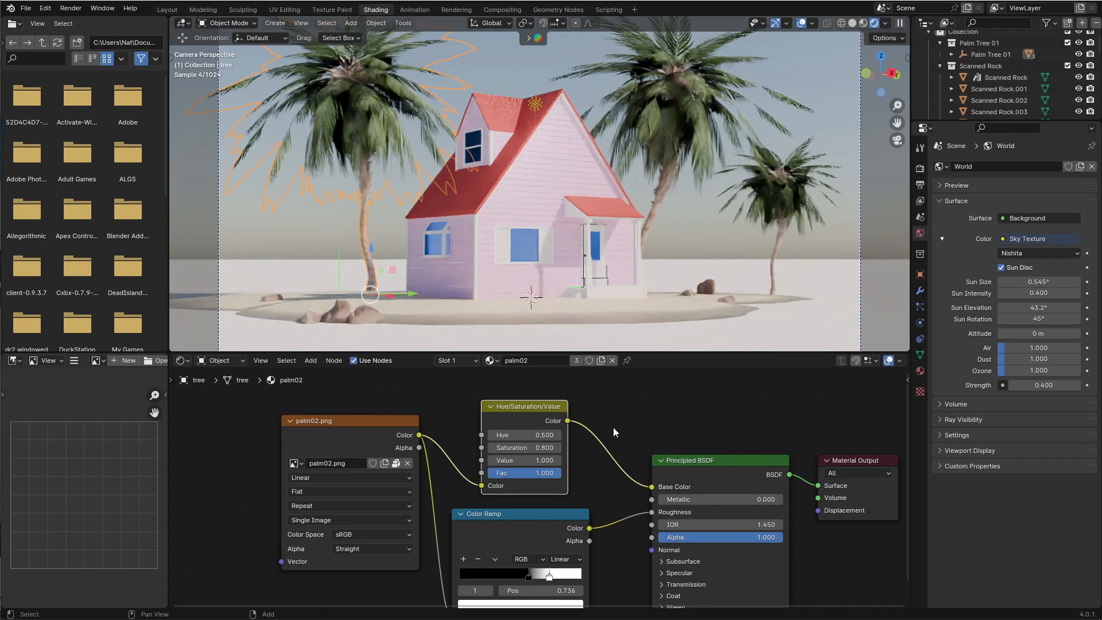
# Reduce the saturation of the palm02 Hue/Saturation/Value node further
pyautogui.moveTo(524, 448); pyautogui.dragTo(508, 447)
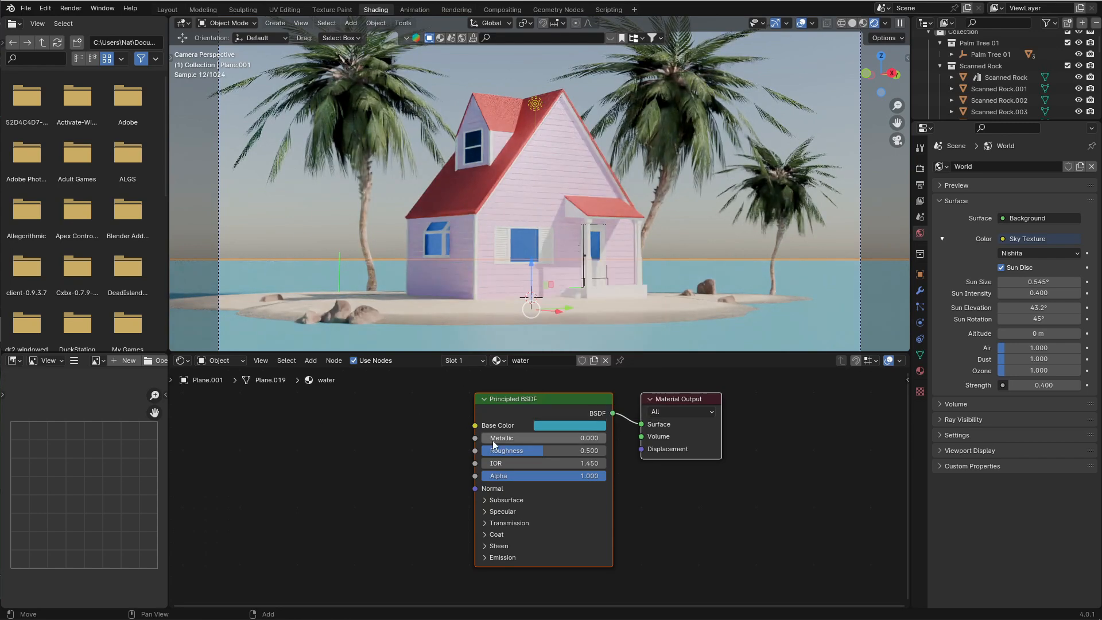
# Set the water's Principled BSDF to roughness 0, alpha 0.714 and transmission weight 1
pyautogui.moveTo(567, 455); pyautogui.dragTo(480, 456)
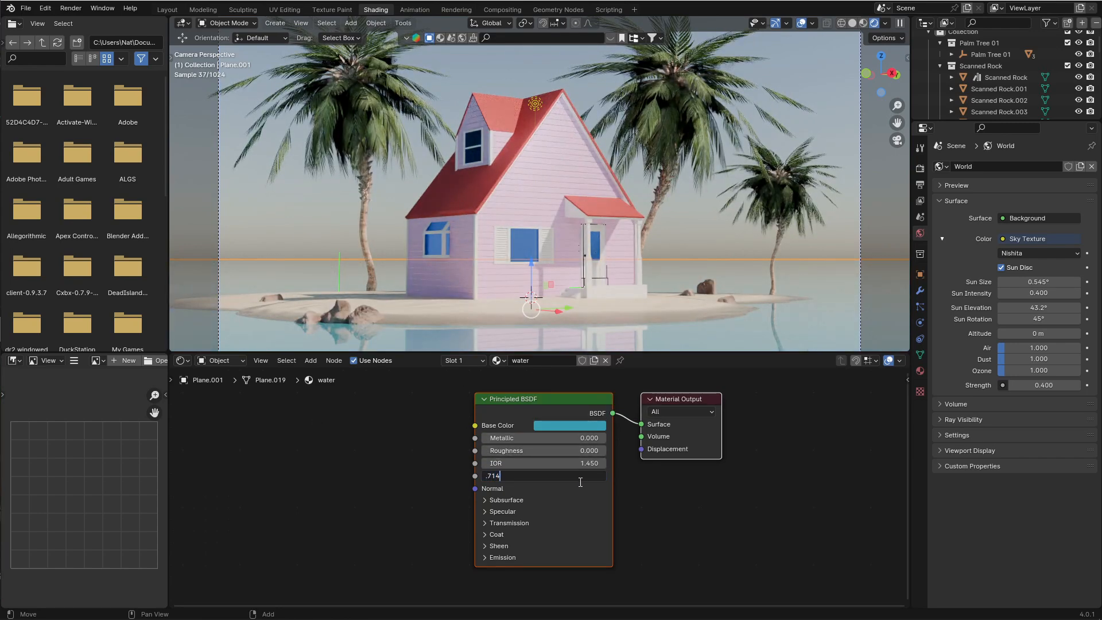
pyautogui.write('.714')
pyautogui.press('Return')
pyautogui.click(488, 523)
pyautogui.moveTo(509, 534); pyautogui.dragTo(609, 519)
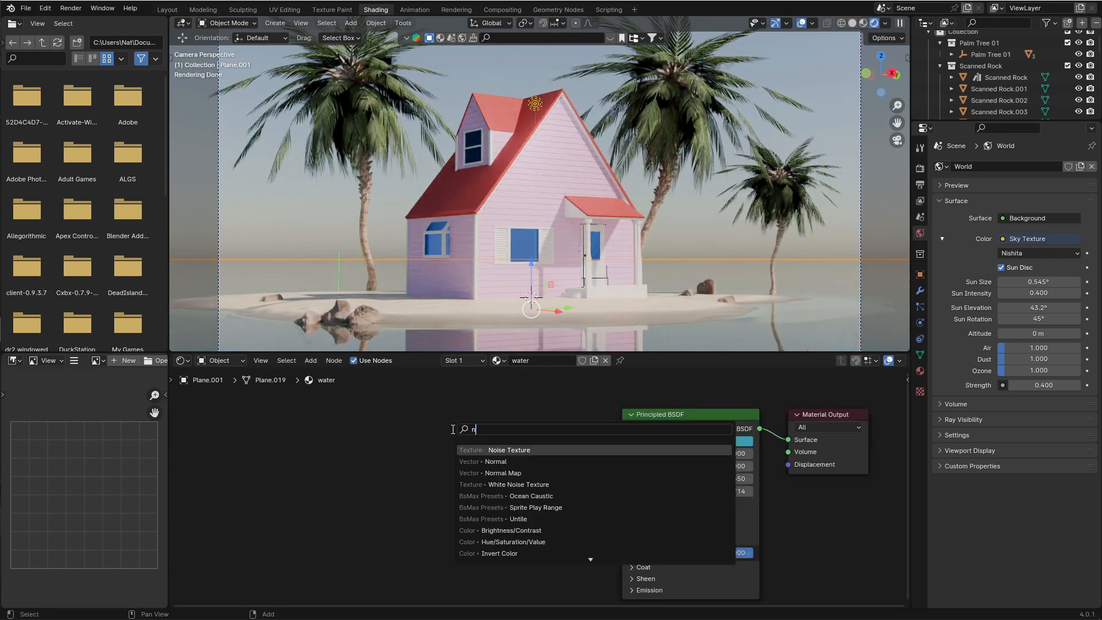
# Add Noise Texture and Bump nodes to the water material, feeding the noise Fac into Height and the bump into the shader's Normal
pyautogui.click(517, 459)
pyautogui.click(362, 442)
pyautogui.hotkey('shift', 'a')
pyautogui.write('bump')
pyautogui.press('Return')
pyautogui.click(431, 461)
pyautogui.moveTo(436, 513); pyautogui.dragTo(450, 534)
# Set the water Bump node's strength and distance to 0.4
pyautogui.moveTo(514, 508); pyautogui.dragTo(452, 492, button='middle')
pyautogui.moveTo(570, 490); pyautogui.dragTo(563, 489)
pyautogui.click(429, 494)
pyautogui.write('.4')
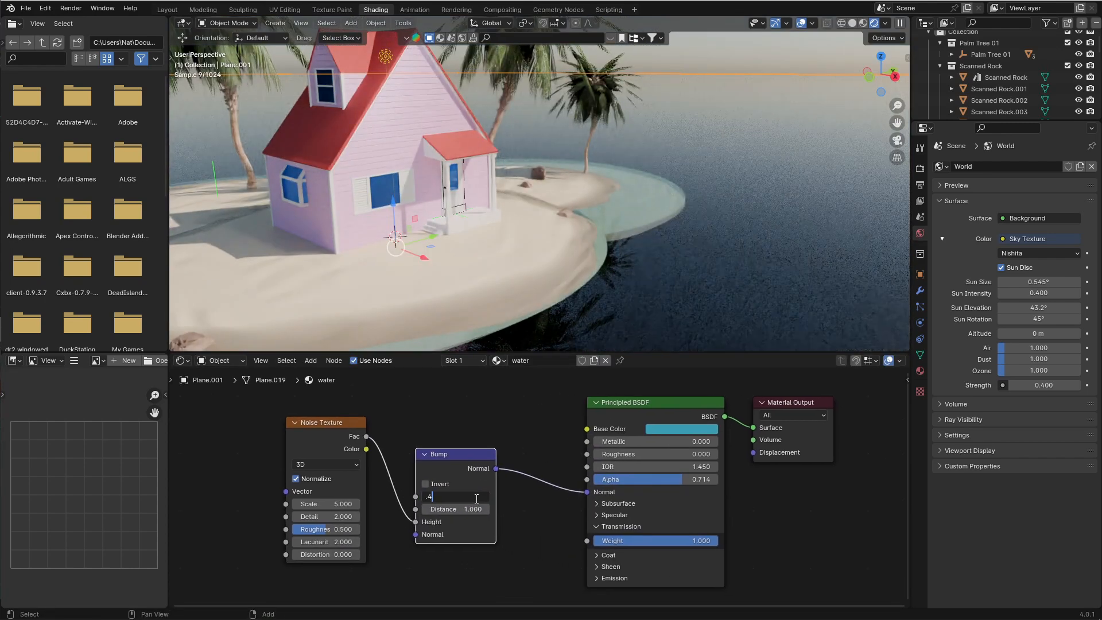
pyautogui.press('Return')
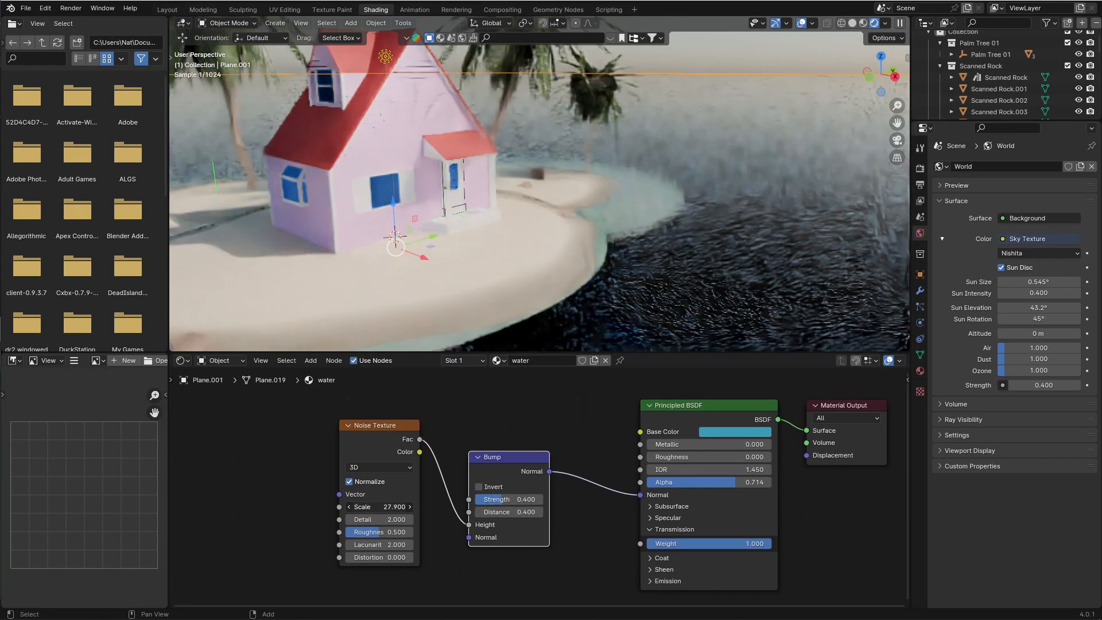
# Set the water Noise Texture's scale to 40 and its detail to 4
pyautogui.moveTo(366, 505); pyautogui.dragTo(366, 503)
pyautogui.write('40')
pyautogui.press('Return')
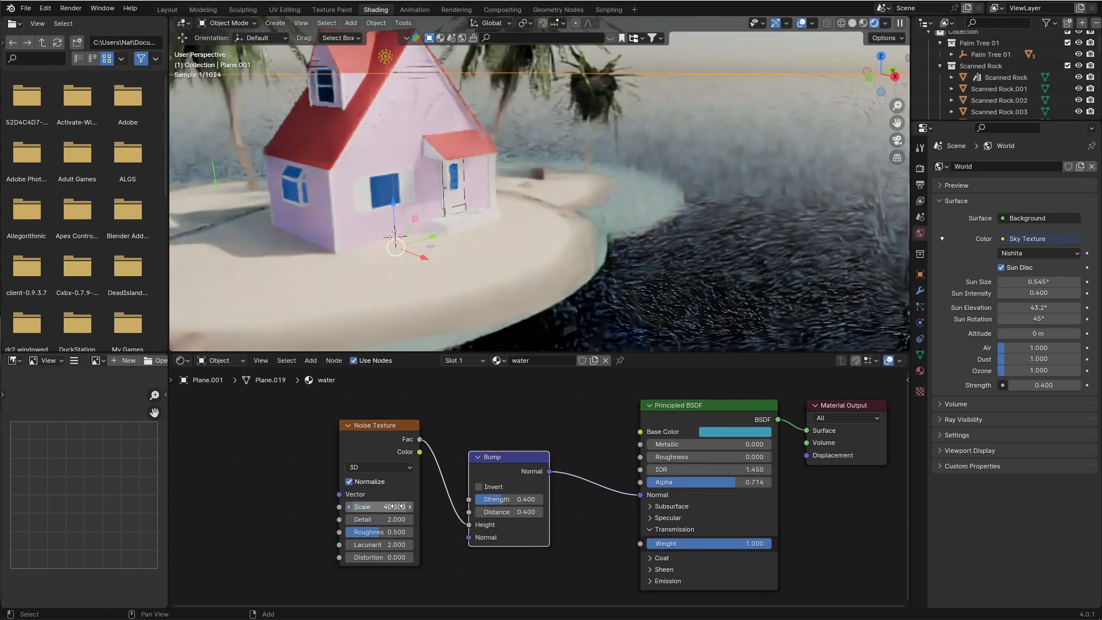
pyautogui.click(406, 513)
pyautogui.write('4')
pyautogui.press('Return')
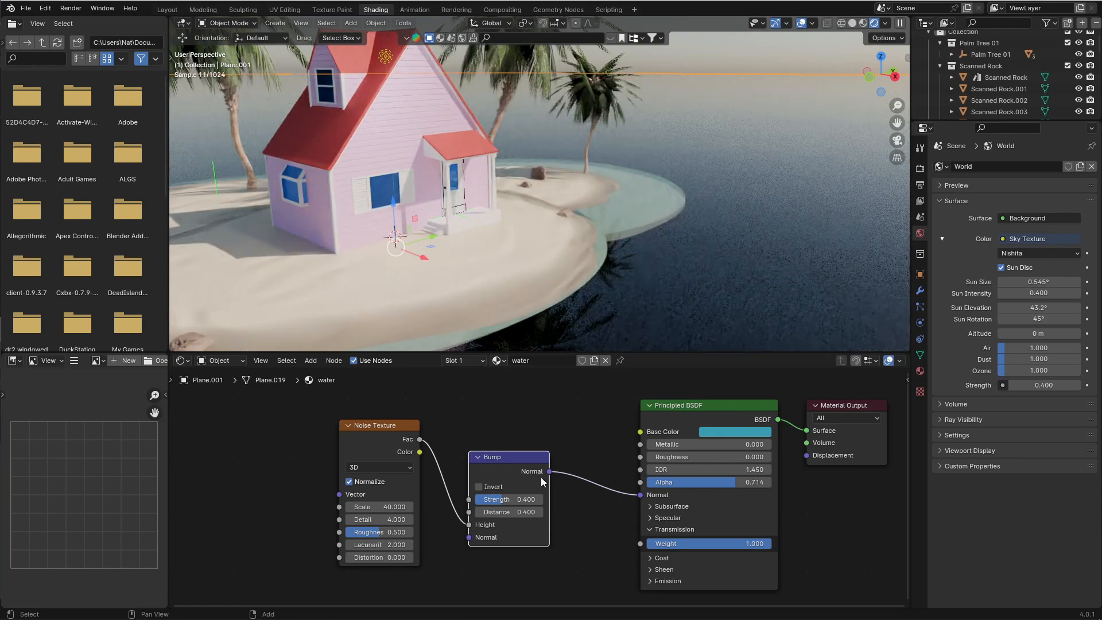
# Connect a Volume Absorption node to the water's Volume output, with density 3.3 and a light cyan colour
pyautogui.moveTo(549, 471); pyautogui.dragTo(499, 456)
pyautogui.write('vol')
pyautogui.press('Down')
pyautogui.press('Down')
pyautogui.press('Down')
pyautogui.press('Return')
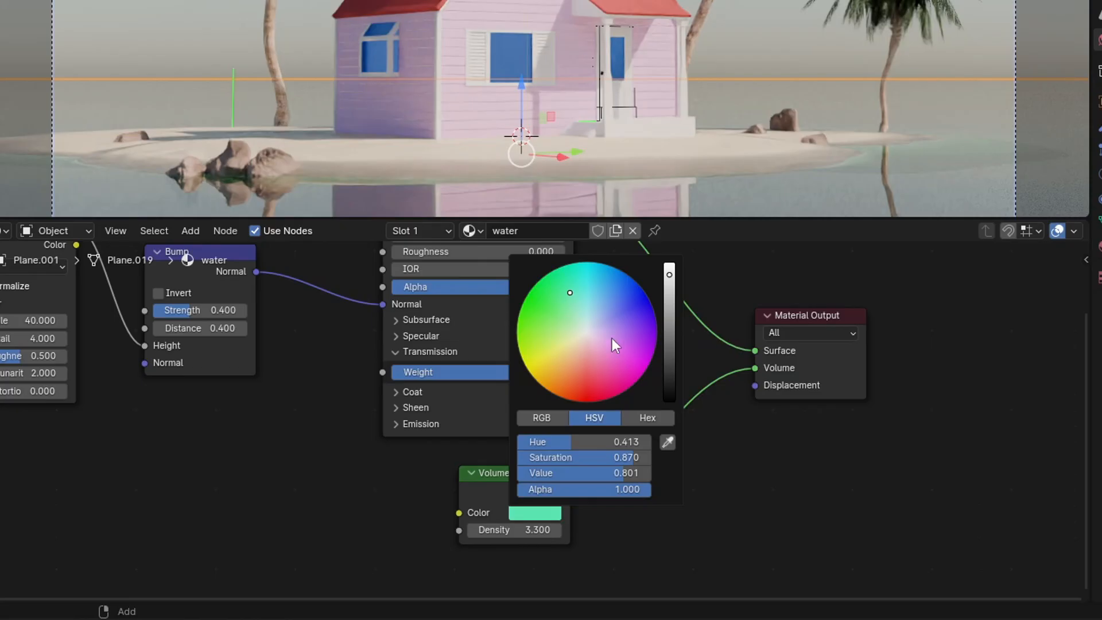
pyautogui.moveTo(564, 535); pyautogui.dragTo(687, 452)
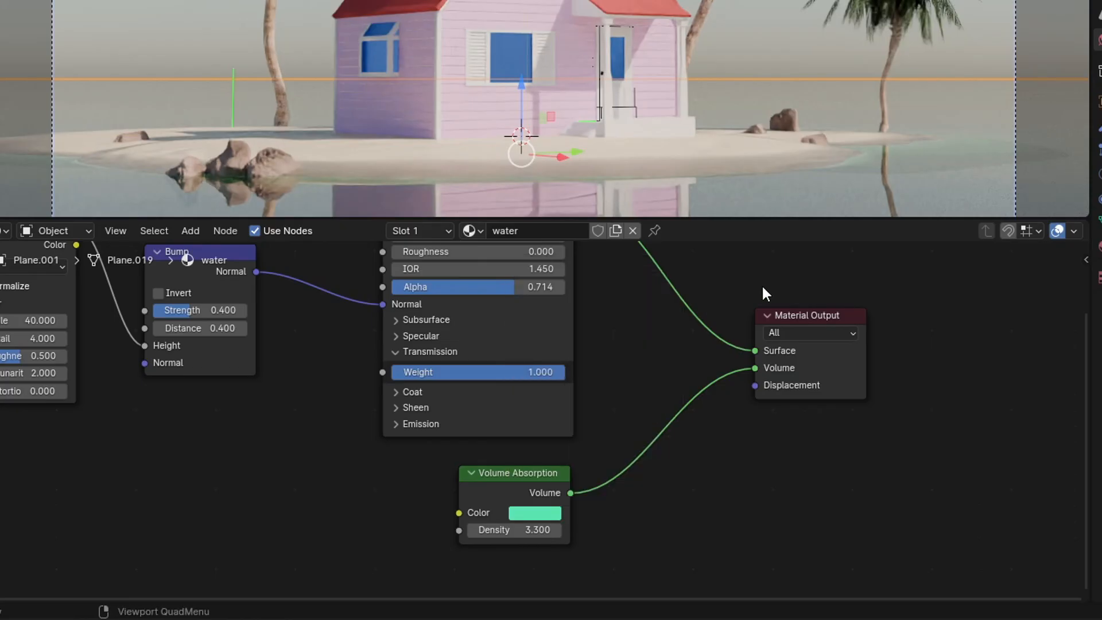
pyautogui.scroll(-3, 387, 199)
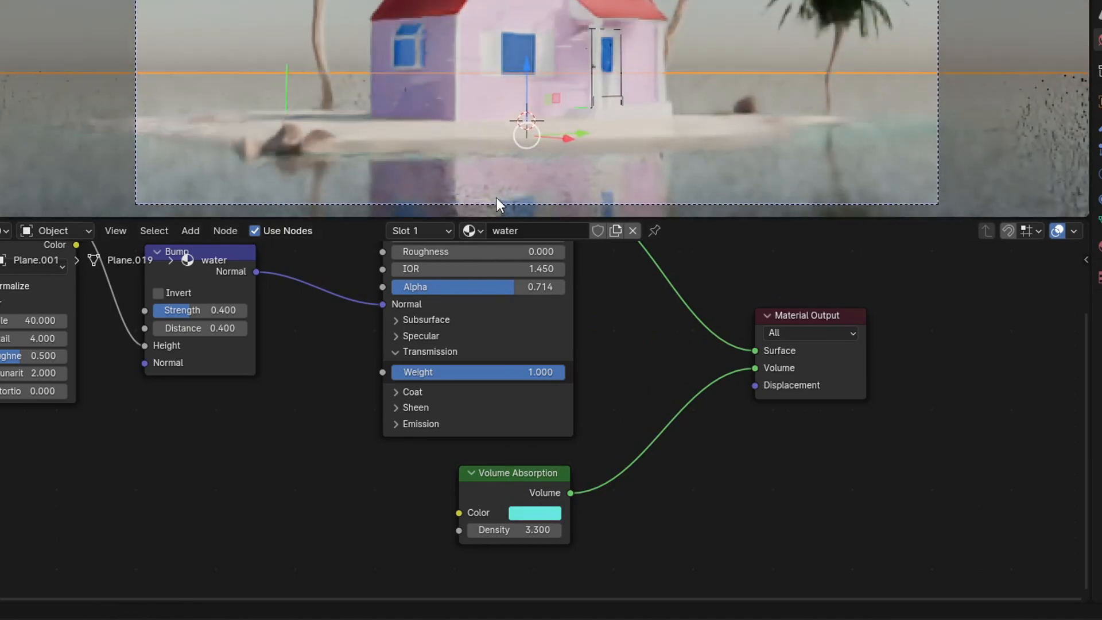
# Scatter the Autumn 01 biome over the main sandy island
pyautogui.moveTo(337, 350)
pyautogui.mouseDown(button='middle')
pyautogui.moveTo(312, 425)
pyautogui.moveTo(380, 426)
pyautogui.mouseUp(button='middle')
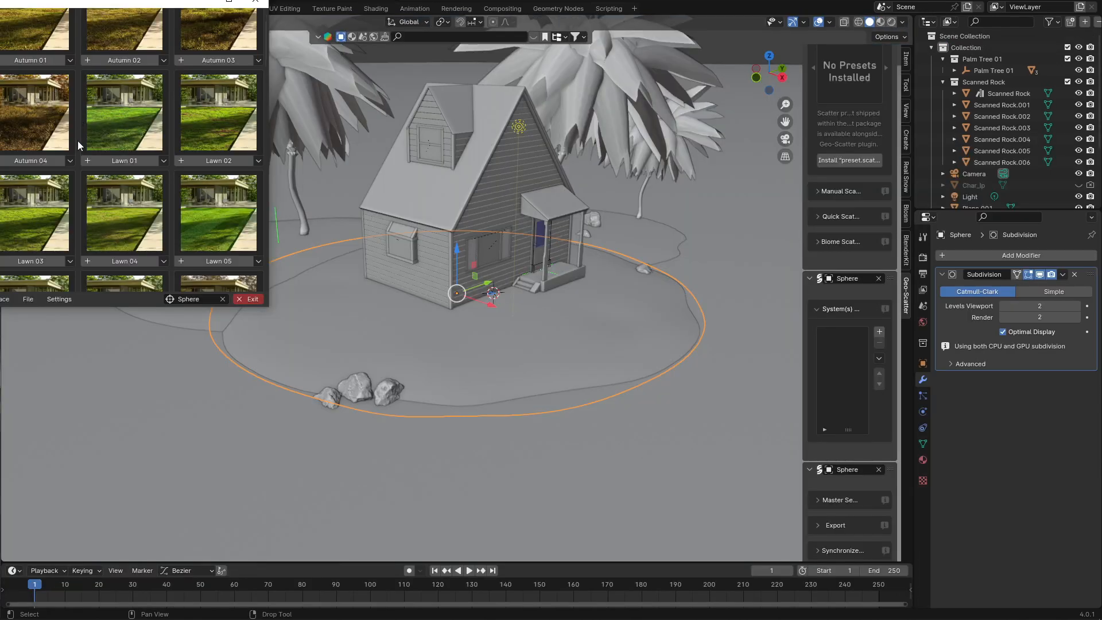
pyautogui.scroll(2, 77, 141)
pyautogui.click(42, 102)
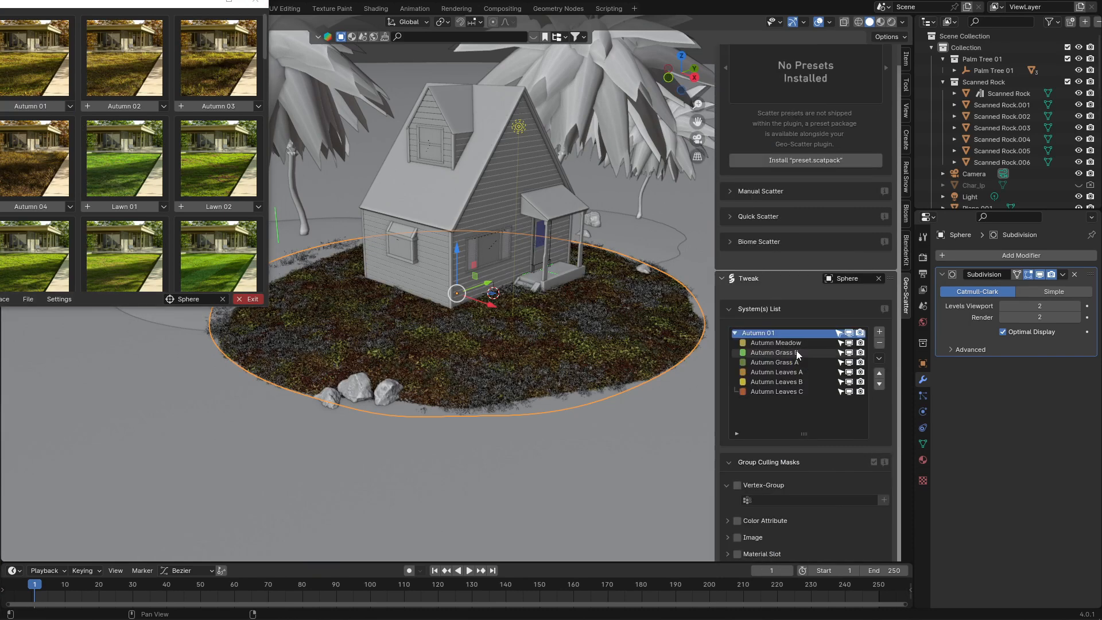
# Remove the Autumn Grass and Autumn Leaves systems from the island's scatter, keeping only Autumn Meadow
pyautogui.click(797, 352)
pyautogui.click(881, 344)
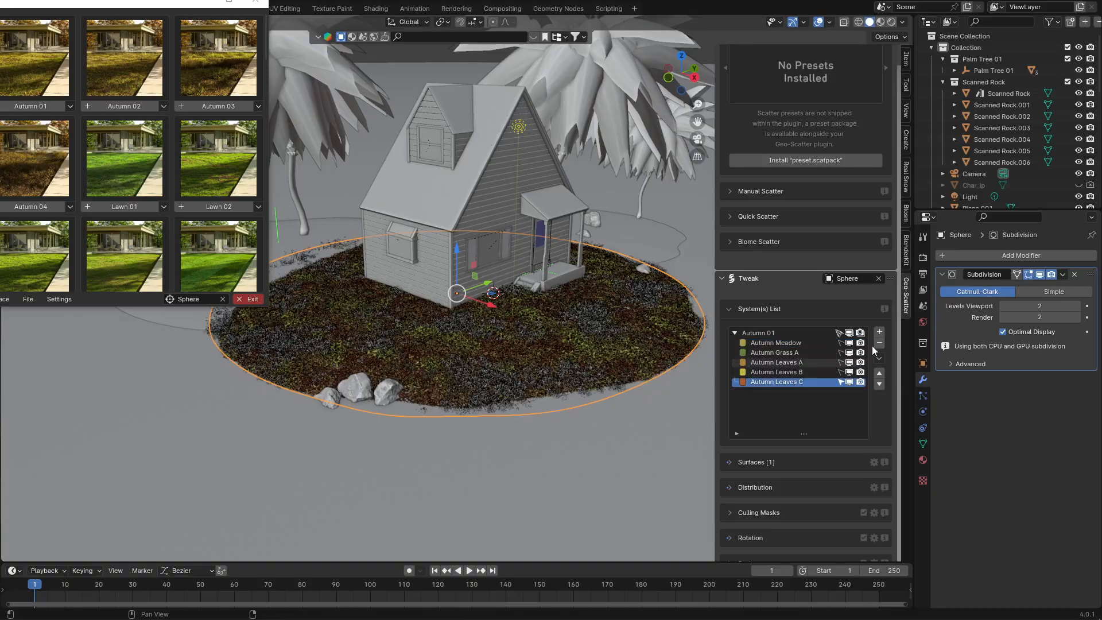
pyautogui.click(880, 344)
pyautogui.click(879, 343)
pyautogui.click(767, 281)
pyautogui.click(767, 281)
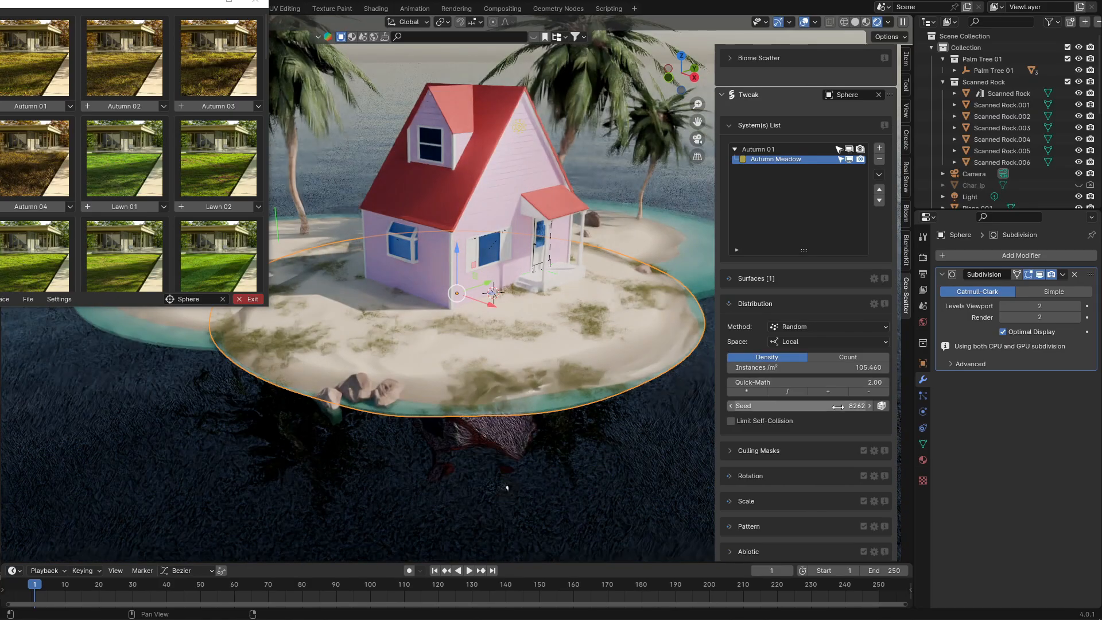
# Randomize the distribution seed of the Autumn Meadow scatter and check the grass patches on the islands in the camera view
pyautogui.click(869, 406)
pyautogui.click(869, 408)
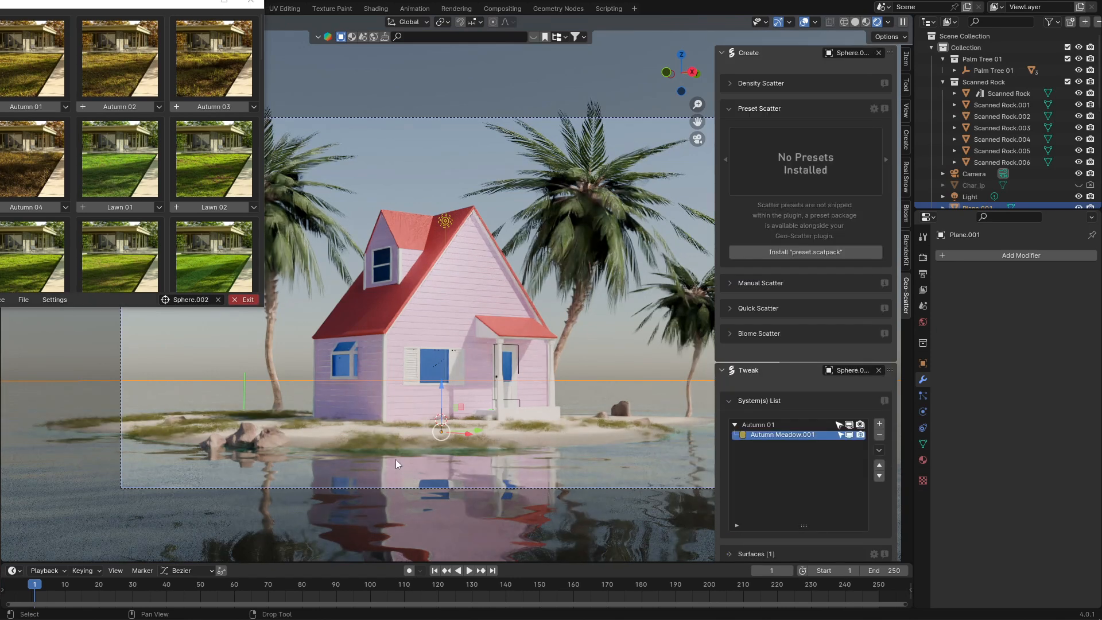
pyautogui.click(614, 421)
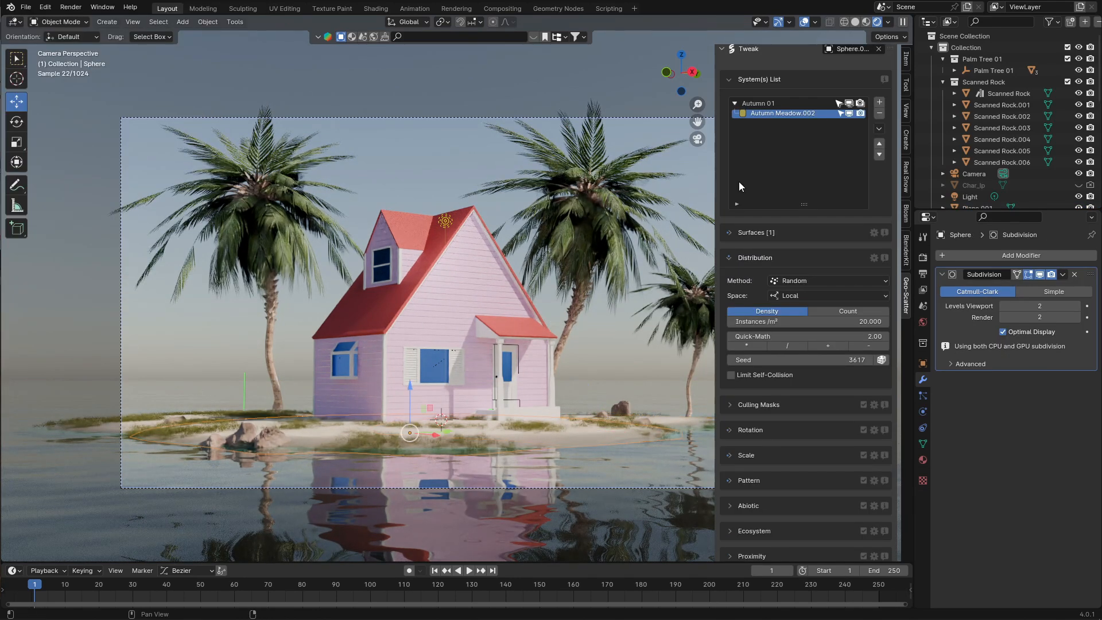
pyautogui.press('n')
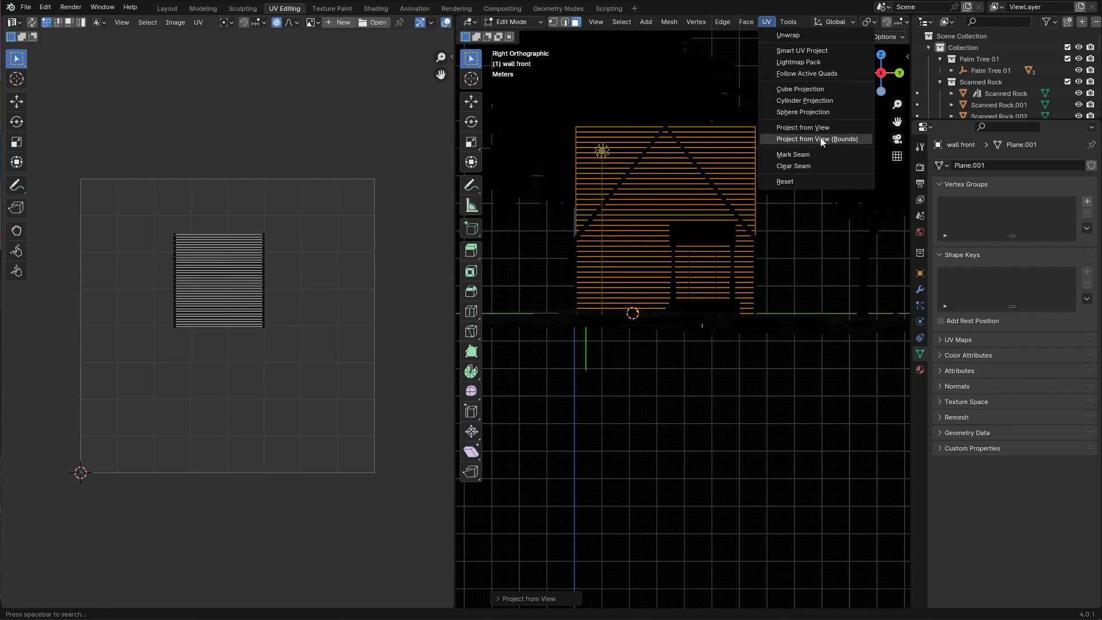
# Unwrap the front wall with Project from View (Bounds) and connect a colour Mix node to the pink wall material's Base Color
pyautogui.click(821, 139)
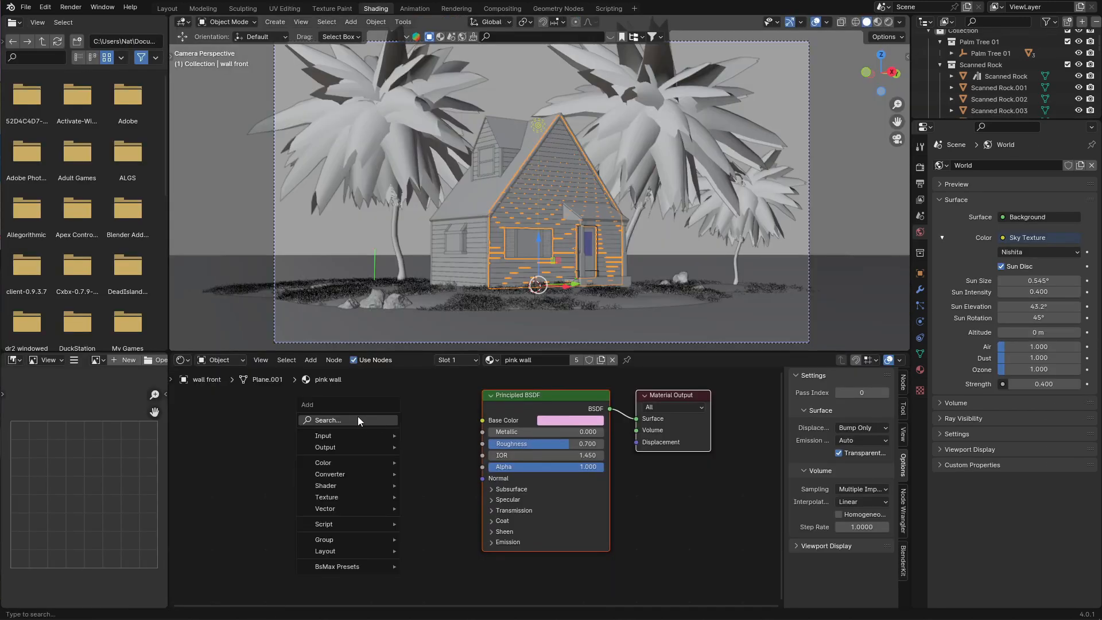
pyautogui.click(362, 421)
pyautogui.write('mi')
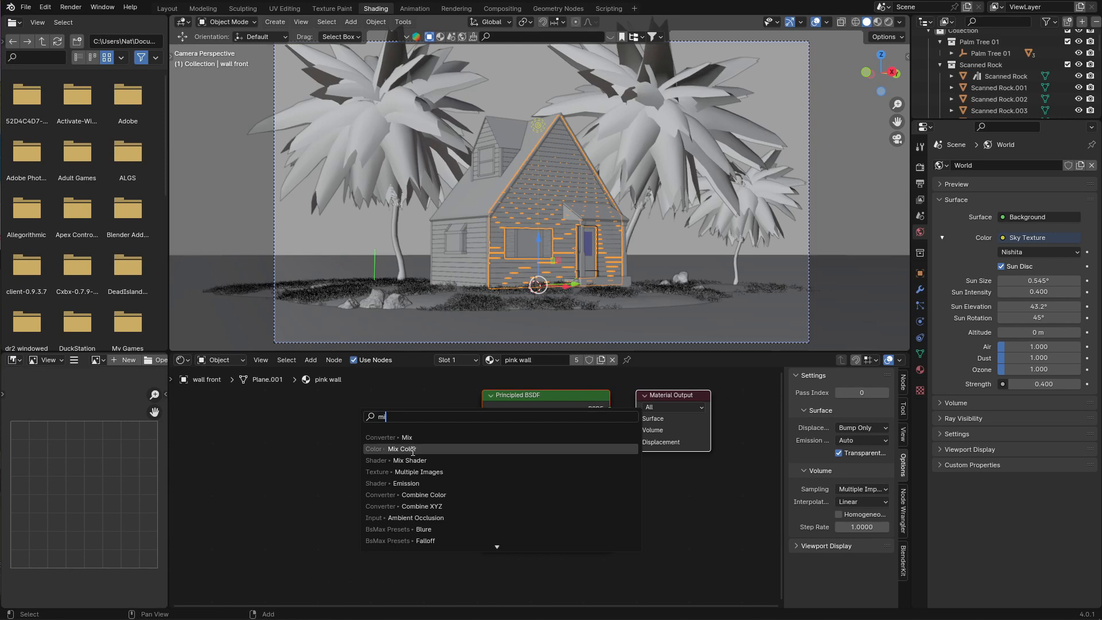
pyautogui.click(405, 437)
pyautogui.click(409, 415)
pyautogui.moveTo(395, 399); pyautogui.dragTo(482, 443)
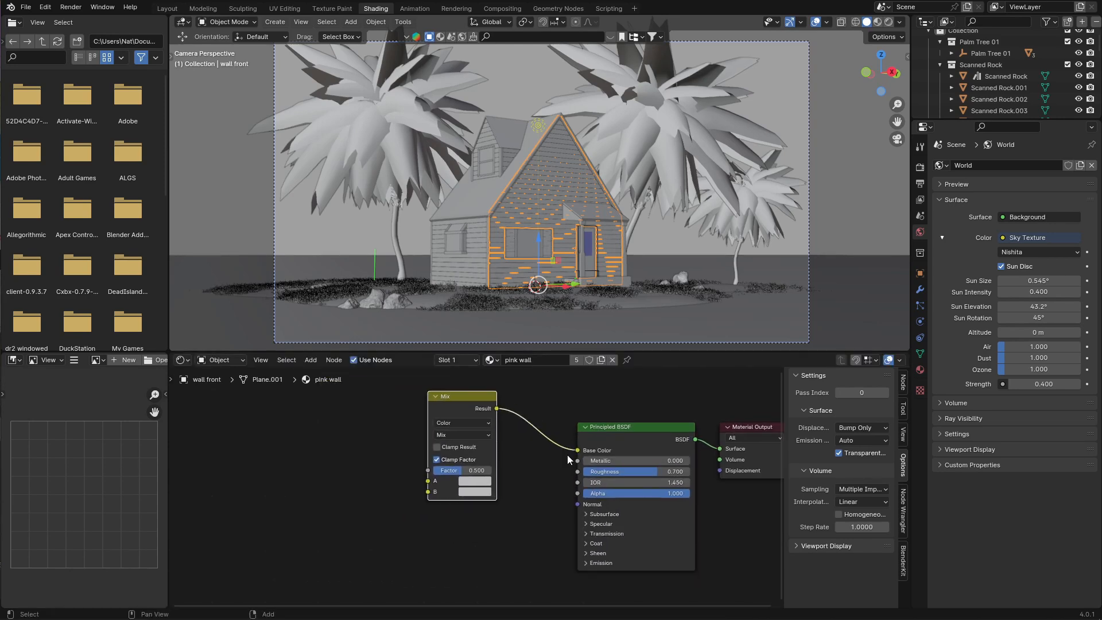
# Set the Mix node's A colour to the wall's pink and its B colour to a dark red sampled from the roof
pyautogui.click(479, 481)
pyautogui.click(557, 438)
pyautogui.click(644, 451)
pyautogui.click(888, 21)
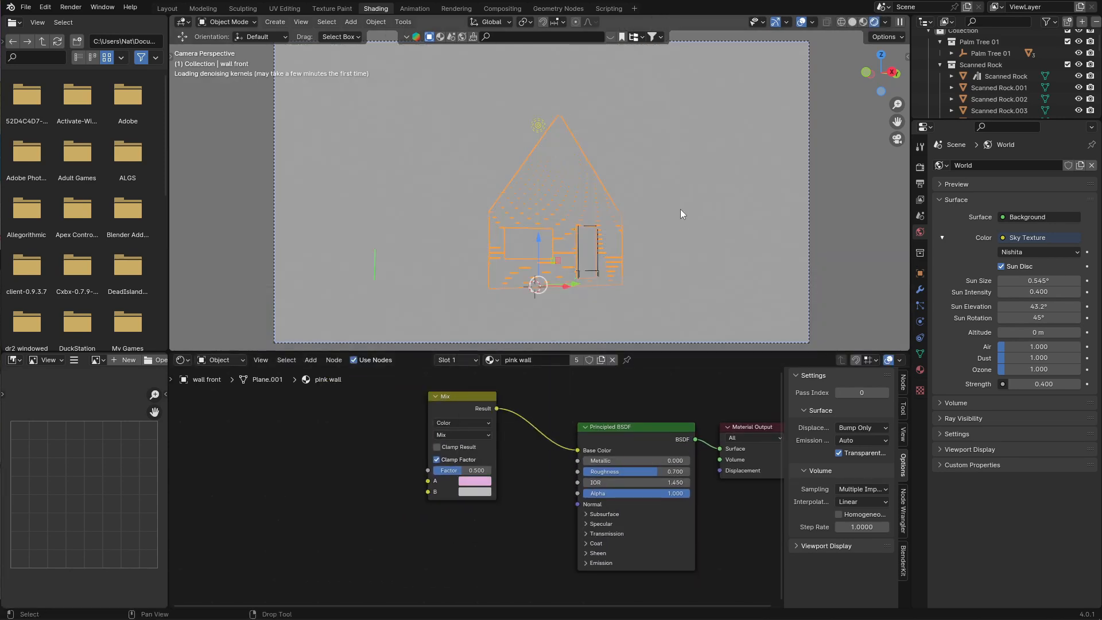
pyautogui.scroll(1, 770, 207)
pyautogui.click(475, 492)
pyautogui.click(556, 447)
pyautogui.click(472, 198)
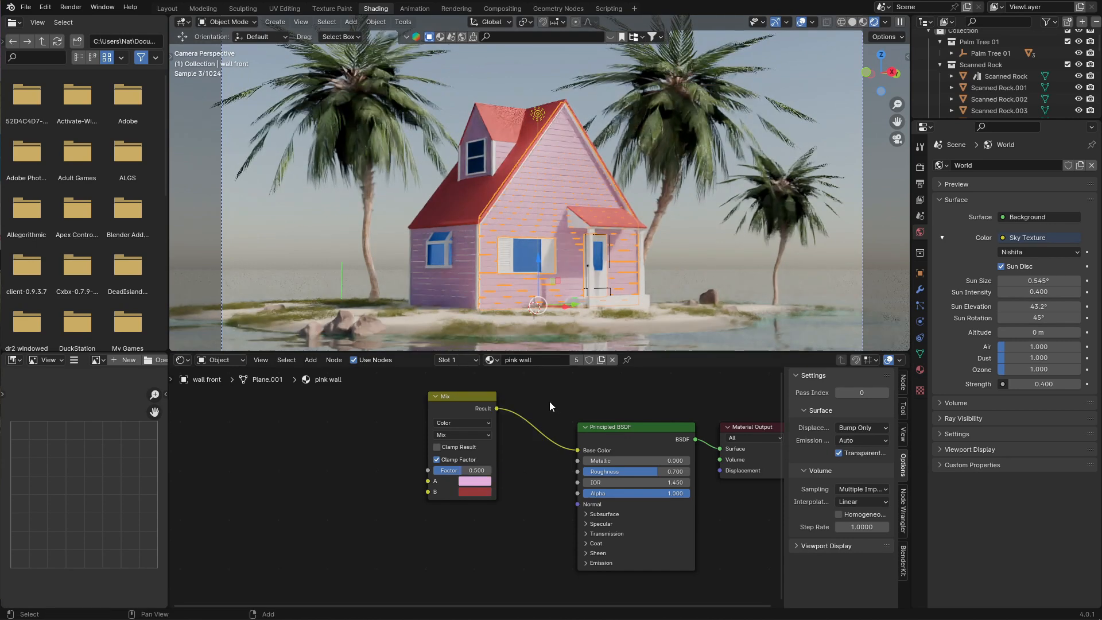
# Add an Image Texture node to the pink wall material and connect its Color to the Mix node's Factor
pyautogui.moveTo(353, 409); pyautogui.dragTo(453, 430, button='middle')
pyautogui.hotkey('shift', 'a')
pyautogui.click(453, 431)
pyautogui.click(468, 461)
pyautogui.click(471, 411)
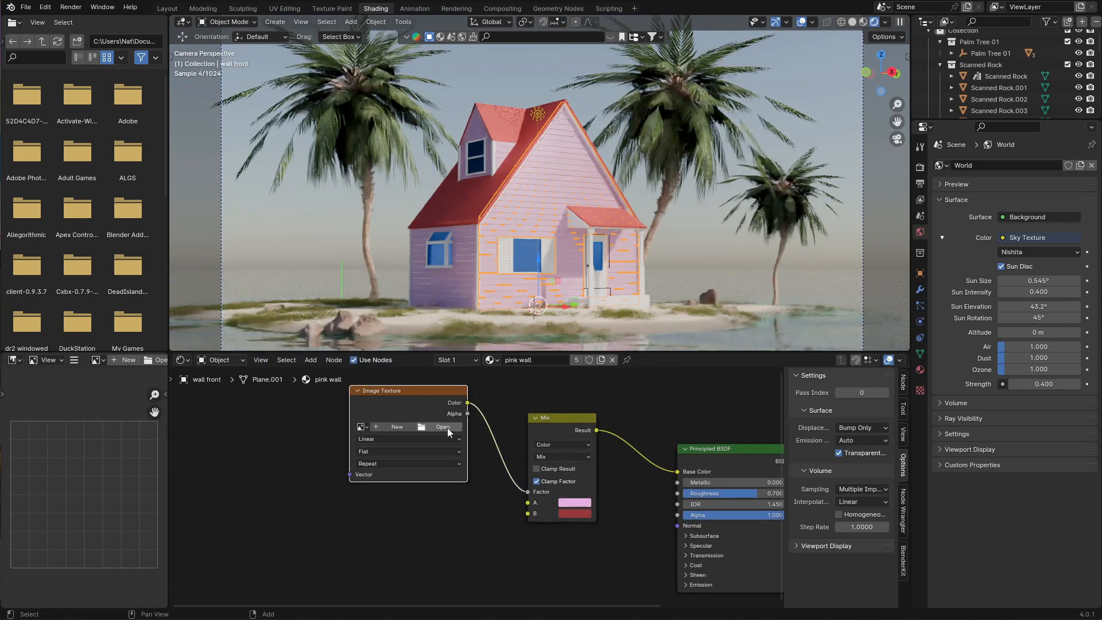
# Create a blank black 1024 × 1024 px image named "kame house" in the Image Texture node
pyautogui.click(406, 427)
pyautogui.click(422, 449)
pyautogui.write('kame house')
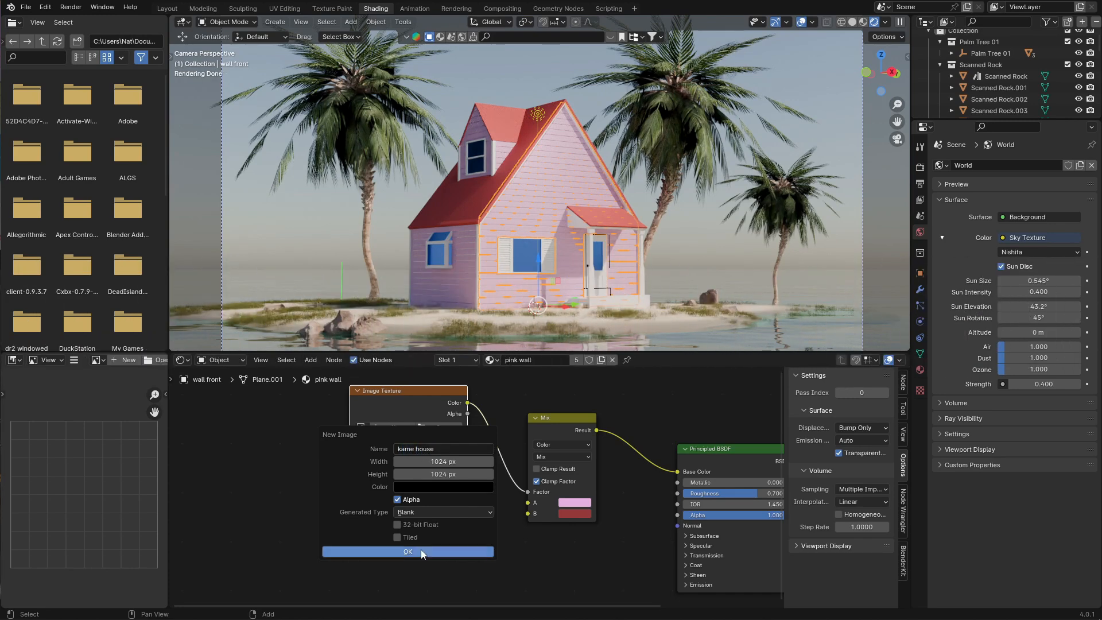
pyautogui.click(422, 552)
# Paint the words "KAME HOUSE" in white on the front wall above the window, using a 9 px brush
pyautogui.click(332, 8)
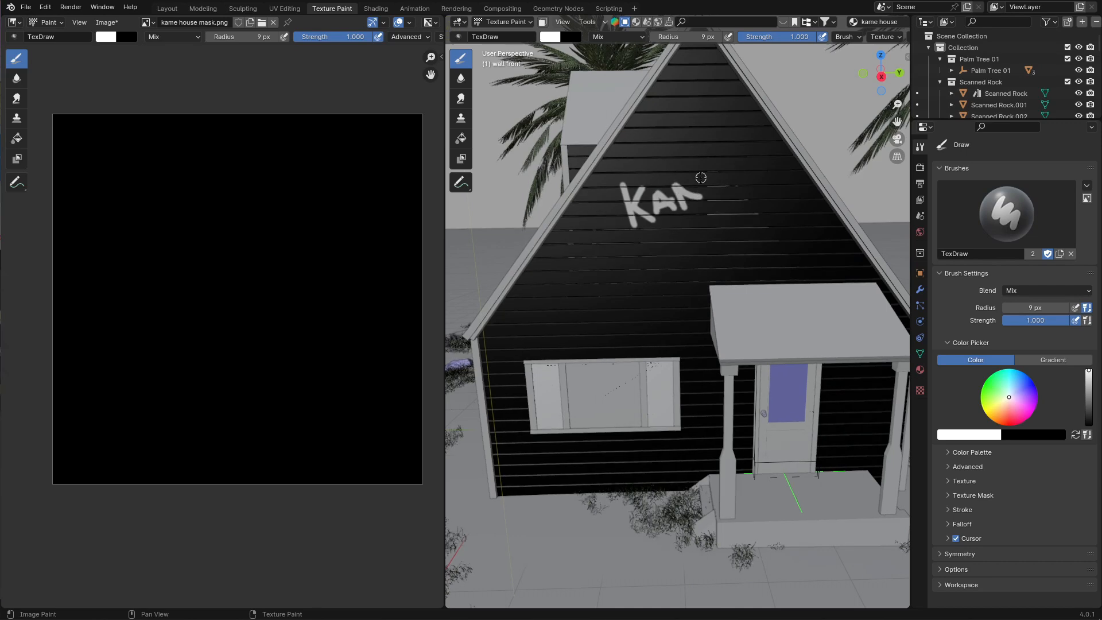
pyautogui.moveTo(727, 163); pyautogui.dragTo(739, 157)
pyautogui.moveTo(761, 204); pyautogui.dragTo(733, 218)
pyautogui.moveTo(733, 218); pyautogui.dragTo(739, 237)
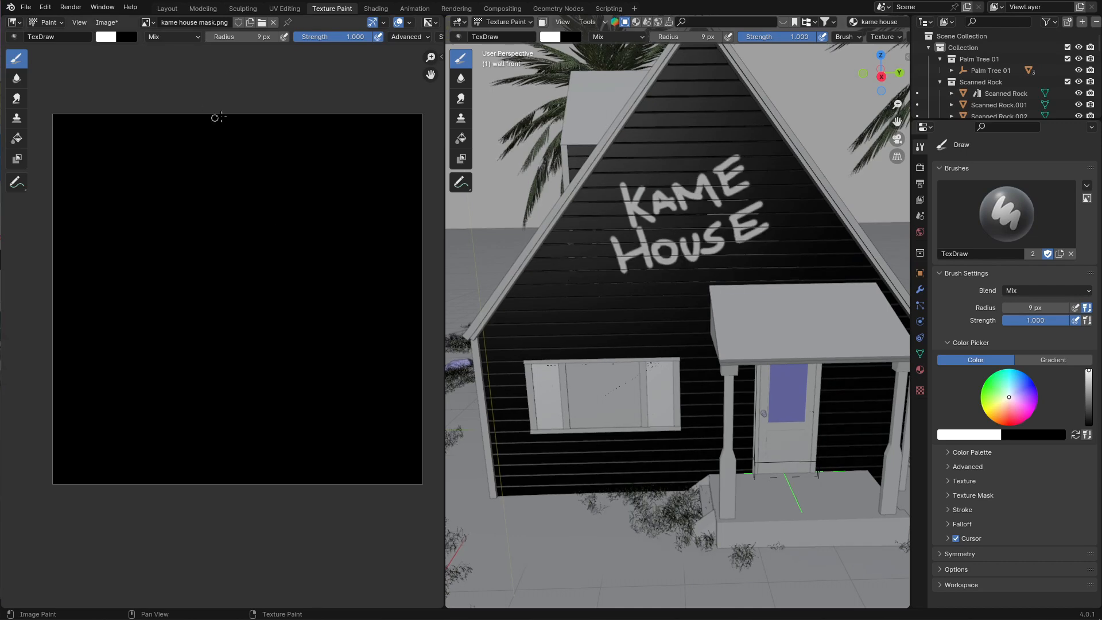
# Save the painted kame house image and return to the shading workspace
pyautogui.click(108, 22)
pyautogui.click(118, 139)
pyautogui.click(586, 300)
pyautogui.click(749, 356)
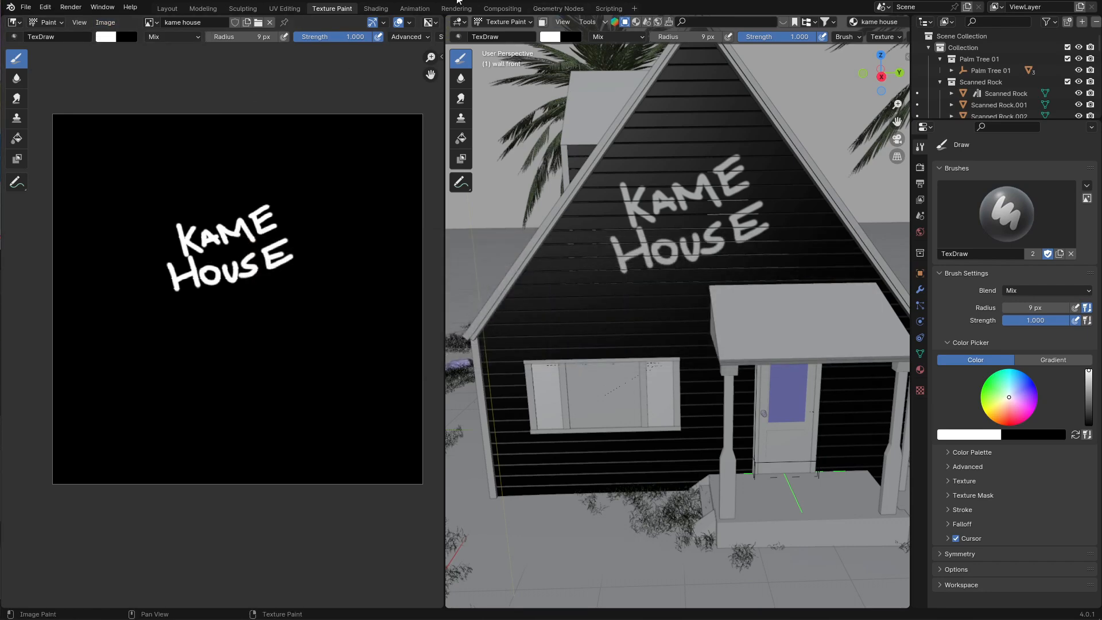
pyautogui.click(375, 9)
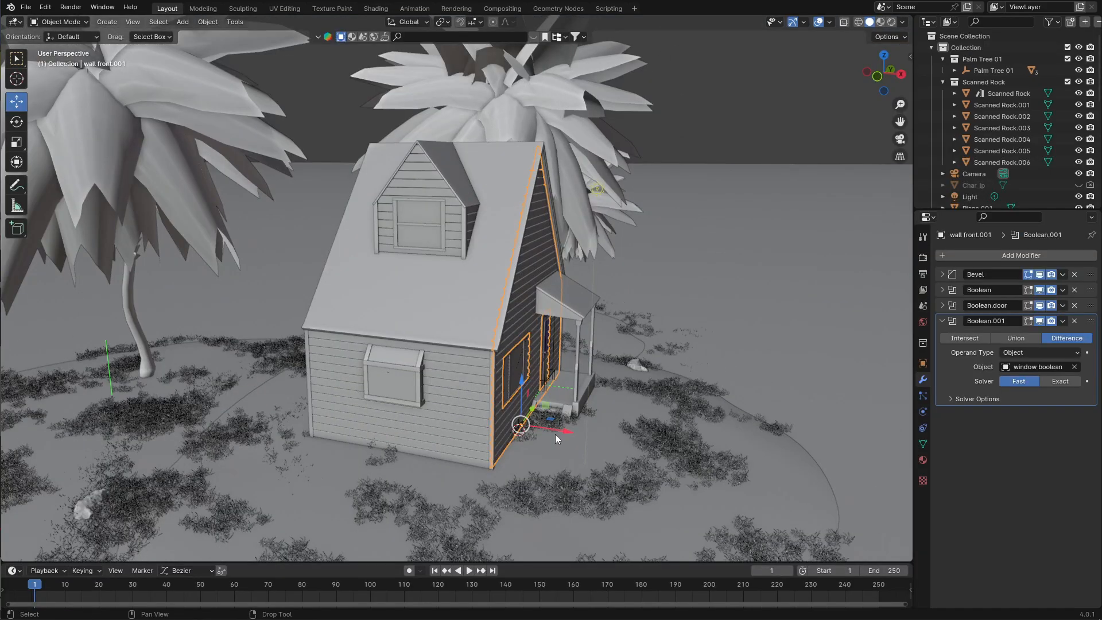
# Move the duplicated front wall along the X axis towards the back of the house
pyautogui.moveTo(556, 434); pyautogui.dragTo(420, 370)
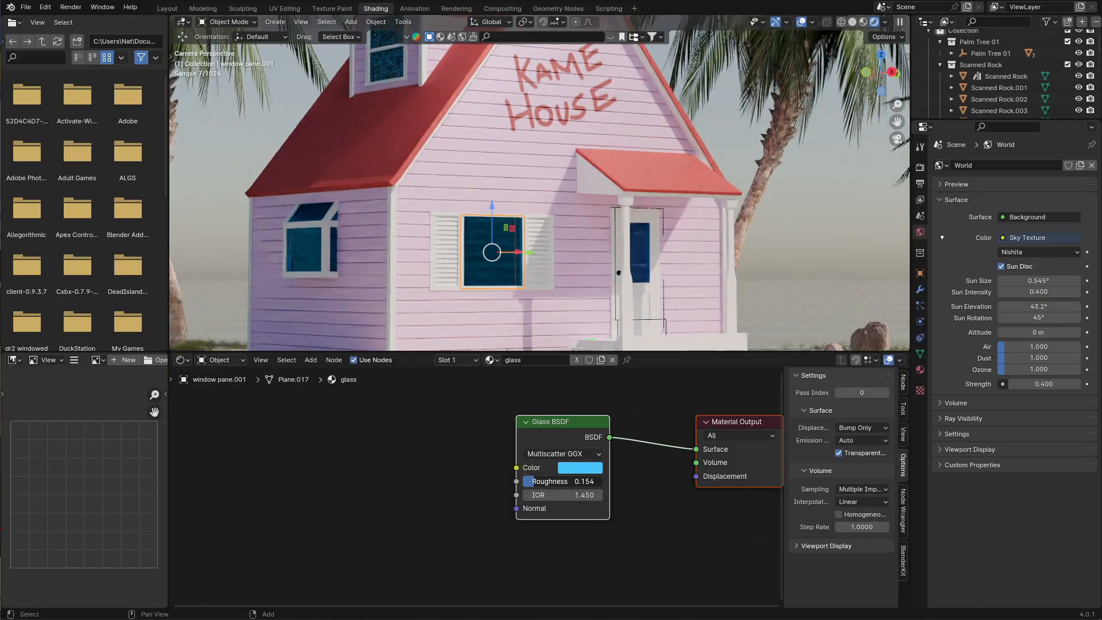
# Set the window glass material's roughness to 0.18 and adjust its blue colour
pyautogui.click(542, 481)
pyautogui.write('.18')
pyautogui.press('Return')
pyautogui.click(574, 468)
pyautogui.moveTo(630, 295); pyautogui.dragTo(628, 308)
# Assign the shared glass material to the door's glass slot in place of DoorGlass_material
pyautogui.click(640, 253)
pyautogui.click(499, 360)
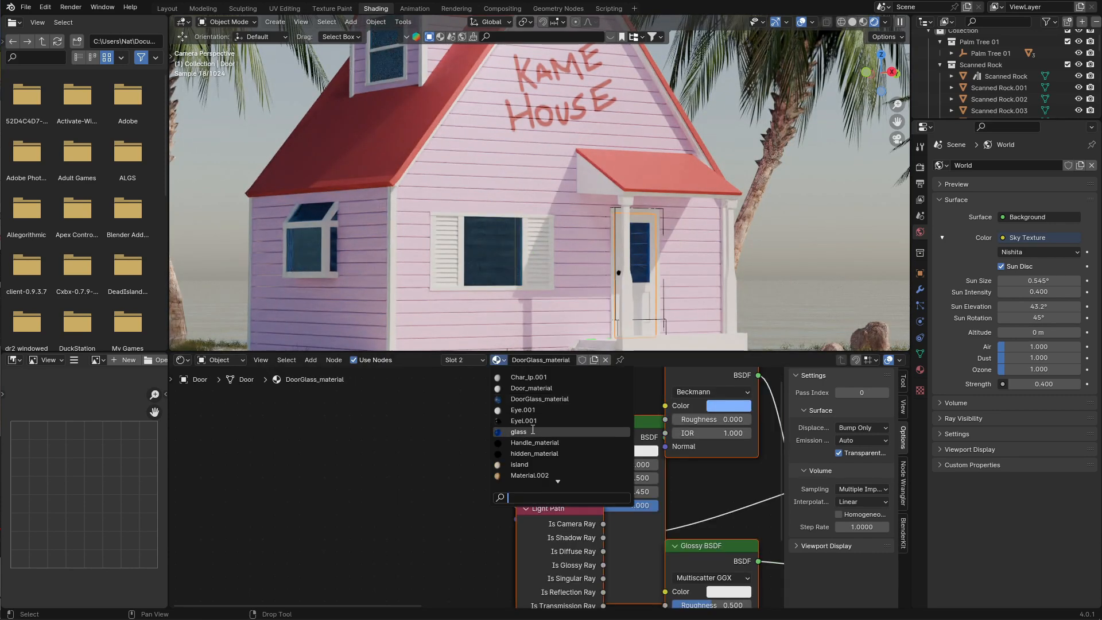
pyautogui.click(525, 433)
pyautogui.click(772, 144)
pyautogui.click(815, 266)
pyautogui.hotkey('ctrl', 'z')
pyautogui.hotkey('ctrl', 'z')
pyautogui.hotkey('ctrl', 'z')
pyautogui.click(497, 360)
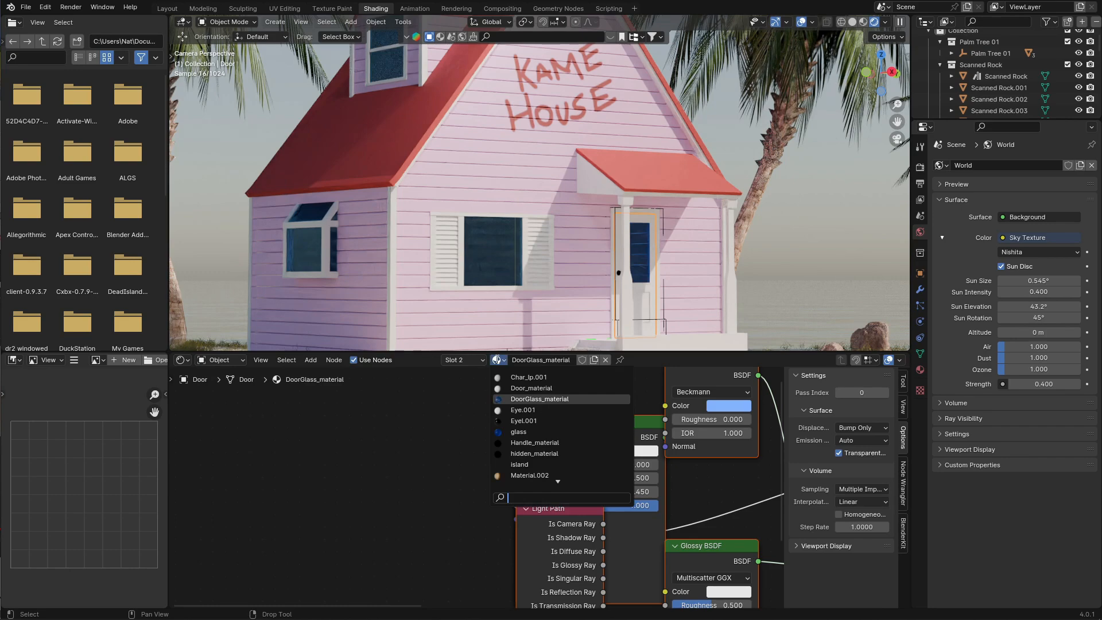
pyautogui.click(530, 423)
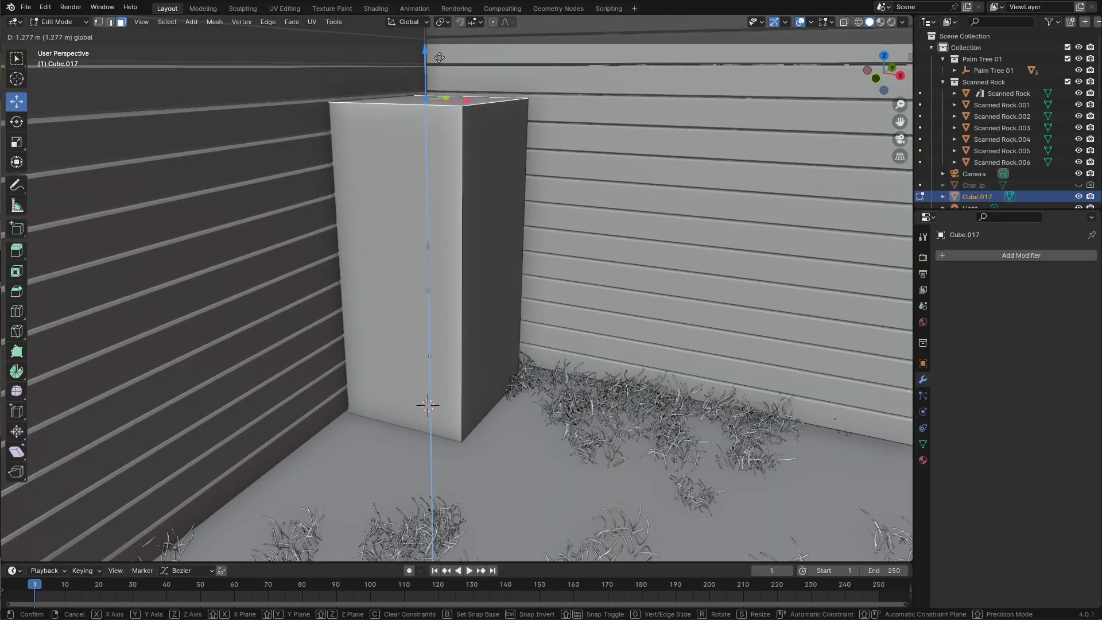
# Raise the top face of the box inside the house by about 1.28 m and duplicate the box along the Y axis
pyautogui.click(439, 57)
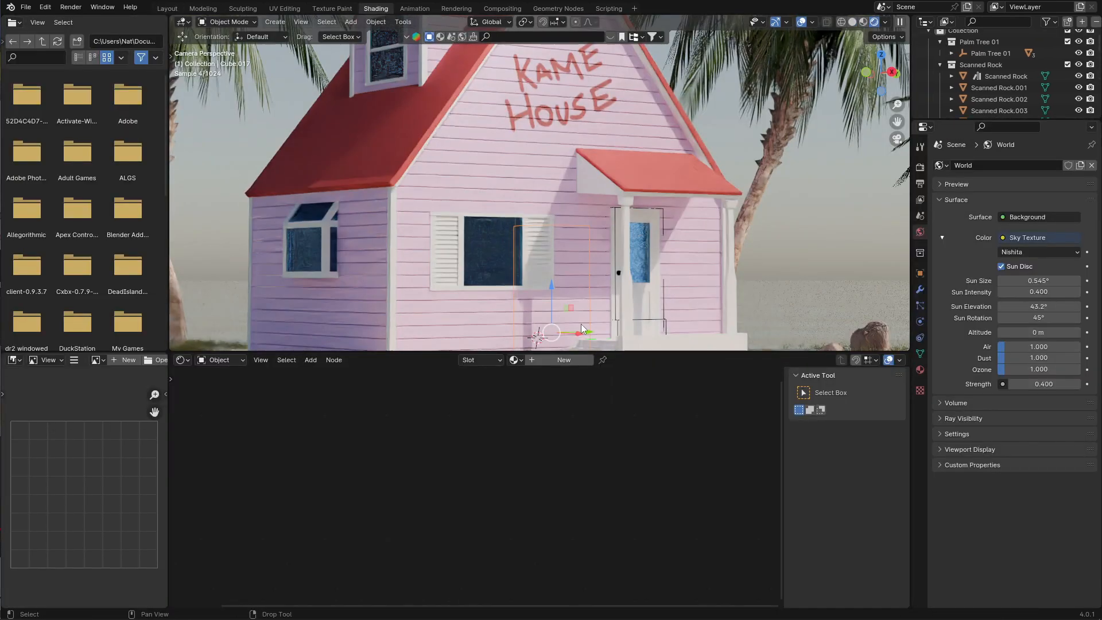
pyautogui.hotkey('shift', 'd')
pyautogui.press('z')
pyautogui.press('y')
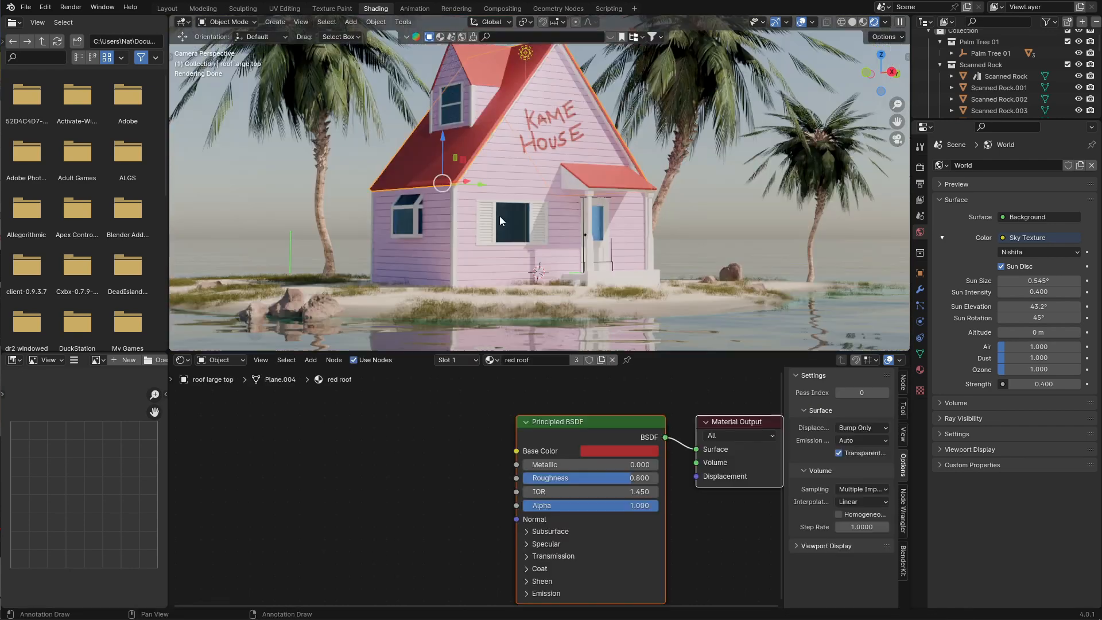
# Add Brick Texture and Bump nodes to the red roof material, with the brick colour driving the bump height
pyautogui.scroll(-3, 528, 439)
pyautogui.hotkey('shift', 'a')
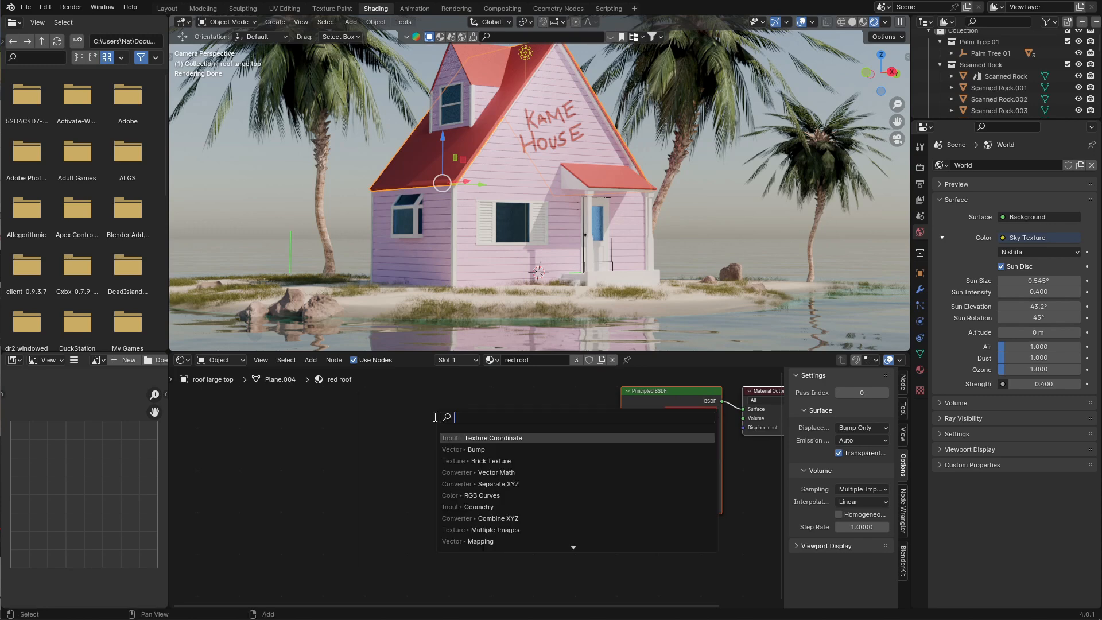
pyautogui.click(517, 461)
pyautogui.click(406, 421)
pyautogui.hotkey('shift', 'a')
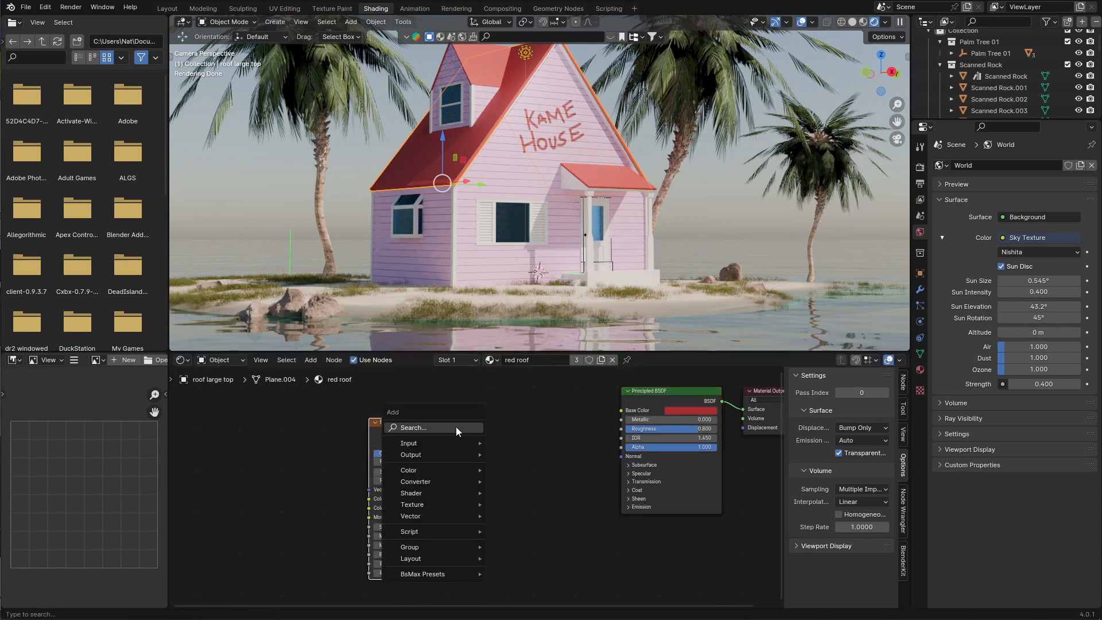
pyautogui.click(508, 471)
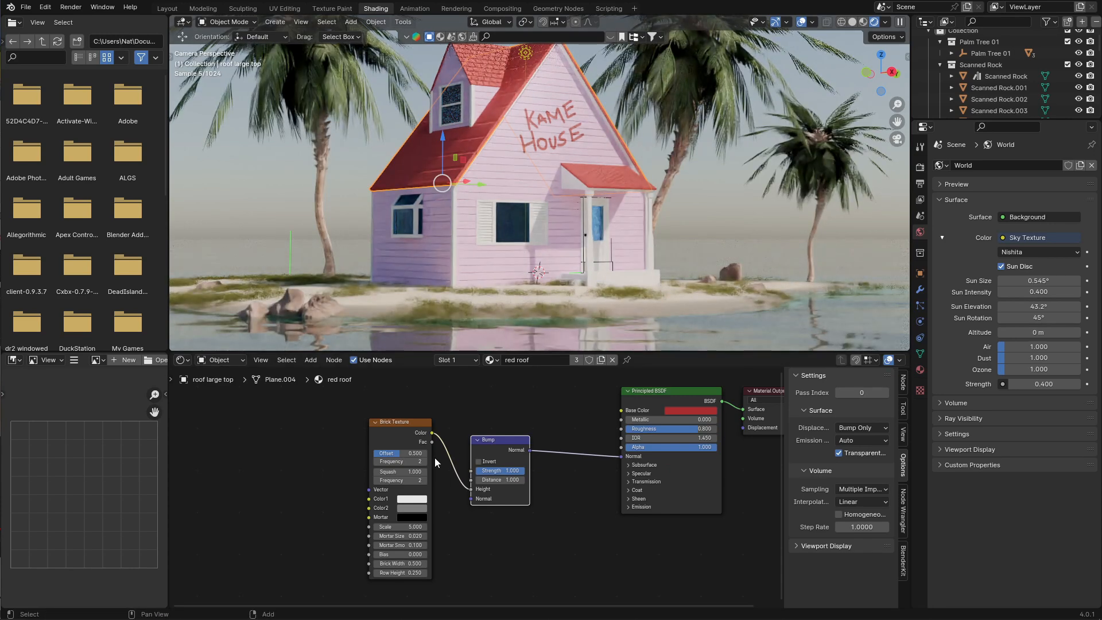
# Add Texture Coordinate and Mapping nodes and feed Object coordinates into the roof's Brick Texture
pyautogui.hotkey('shift', 'a')
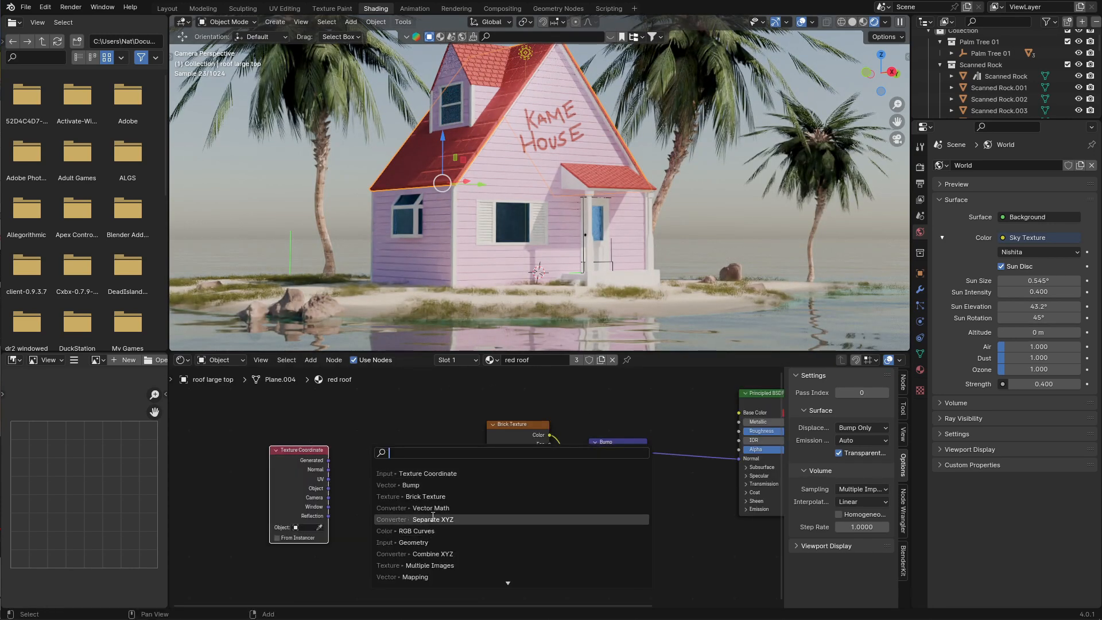
pyautogui.click(425, 565)
pyautogui.click(333, 469)
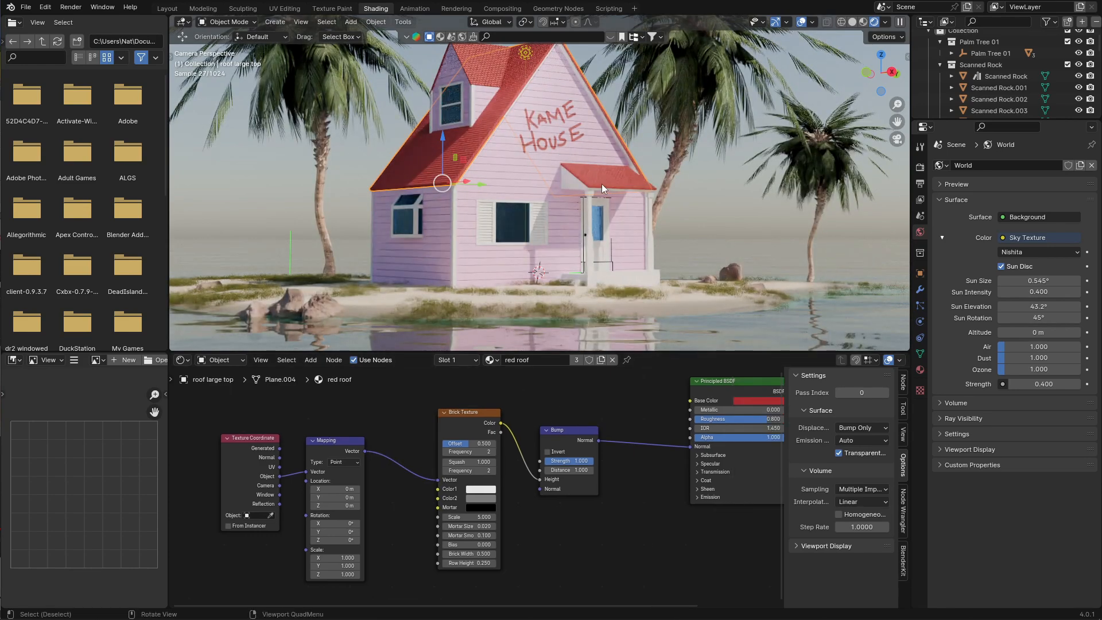
# Set the roof's Brick Texture scale to 2 and its Bump strength to 0.4
pyautogui.scroll(4, 562, 240)
pyautogui.moveTo(602, 183); pyautogui.dragTo(579, 266, button='middle')
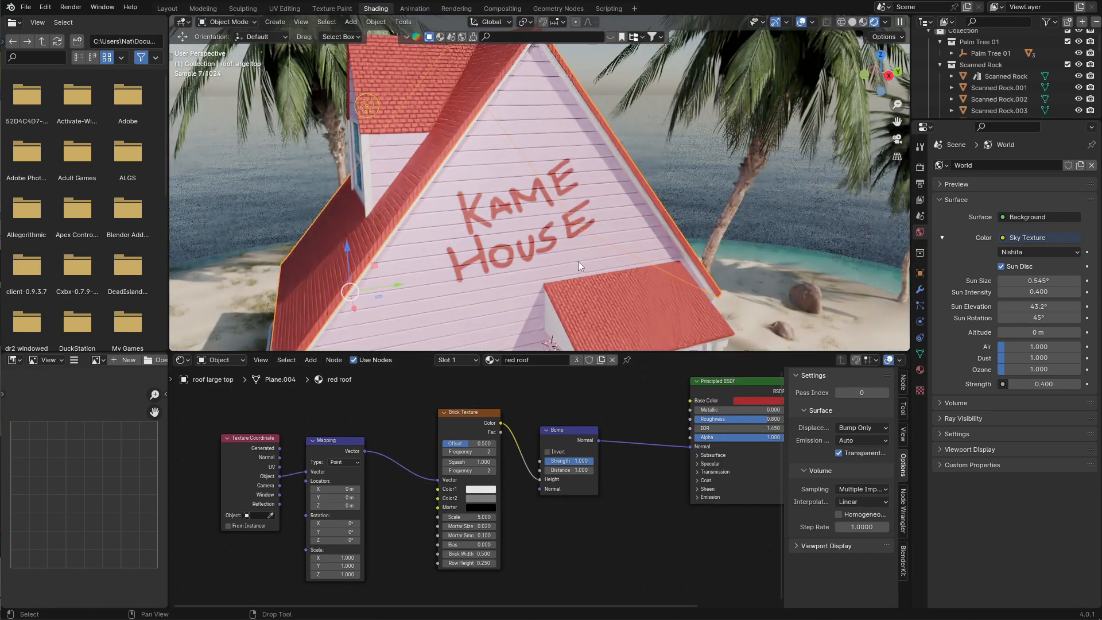
pyautogui.write('2')
pyautogui.press('Return')
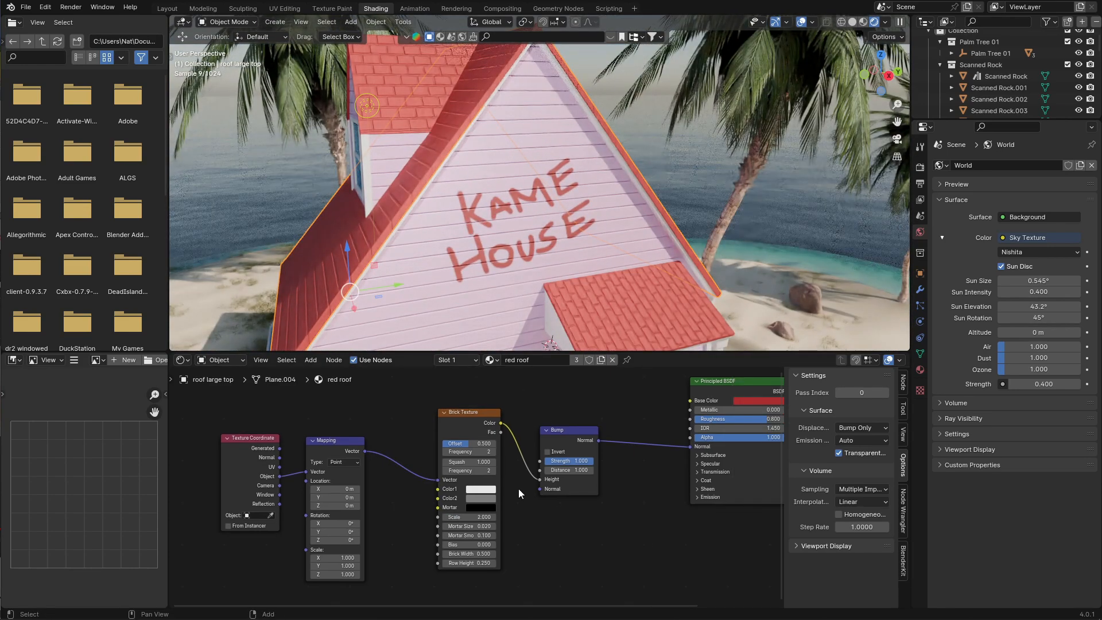
pyautogui.click(505, 508)
pyautogui.press('BackSpace')
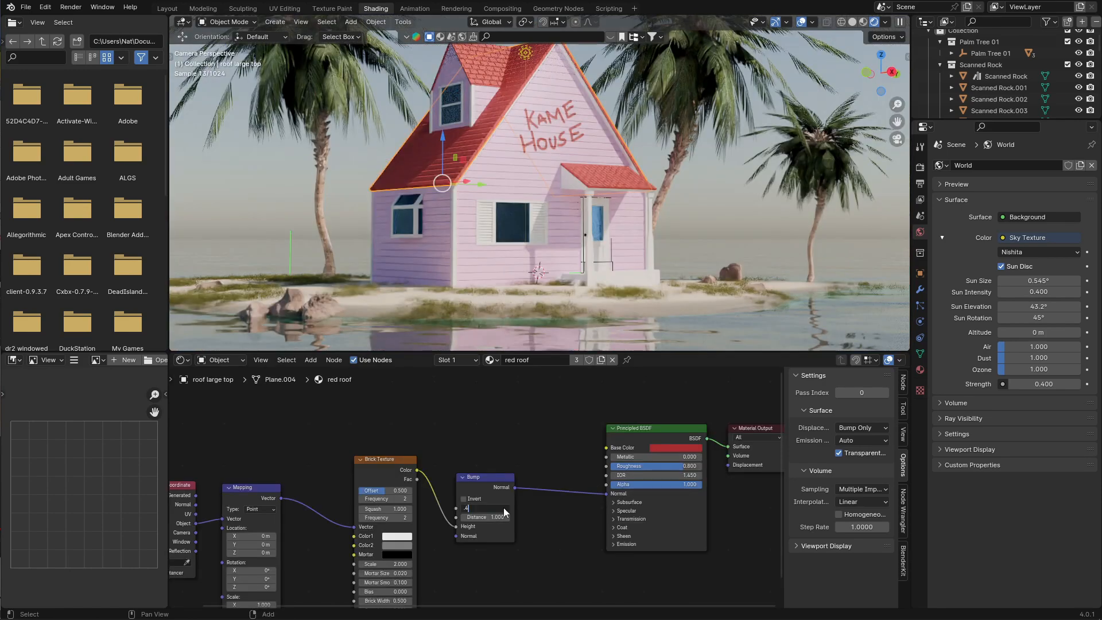
pyautogui.write('.4')
pyautogui.press('Return')
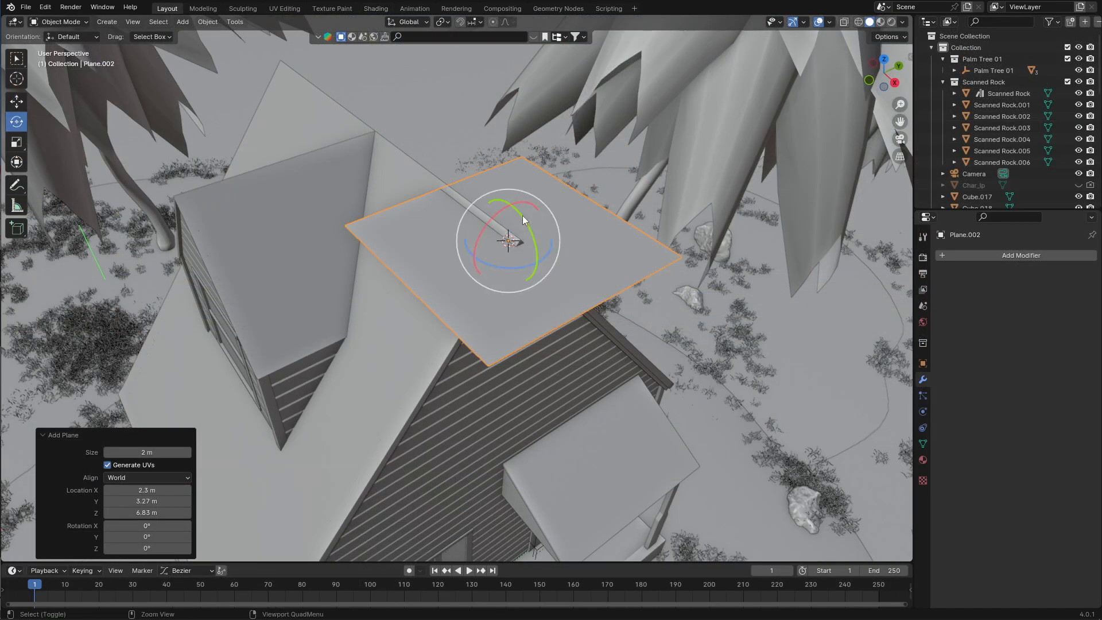
# Rotate the new plane at the front roof peak around Y and edit its edge to start the weathervane's base
pyautogui.keyDown('ctrl'); pyautogui.moveTo(524, 220); pyautogui.dragTo(535, 259); pyautogui.keyUp('ctrl')
pyautogui.press('w')
pyautogui.moveTo(548, 222); pyautogui.dragTo(528, 247, button='middle')
pyautogui.press('r')
pyautogui.moveTo(529, 248)
pyautogui.mouseDown()
pyautogui.moveTo(506, 260)
pyautogui.moveTo(402, 190)
pyautogui.moveTo(551, 276)
pyautogui.moveTo(592, 253)
pyautogui.moveTo(605, 264)
pyautogui.moveTo(520, 234)
pyautogui.mouseUp()
pyautogui.press('w')
pyautogui.press('2')
pyautogui.click(585, 317)
pyautogui.hotkey('ctrl', 'e')
pyautogui.scroll(-4, 602, 264)
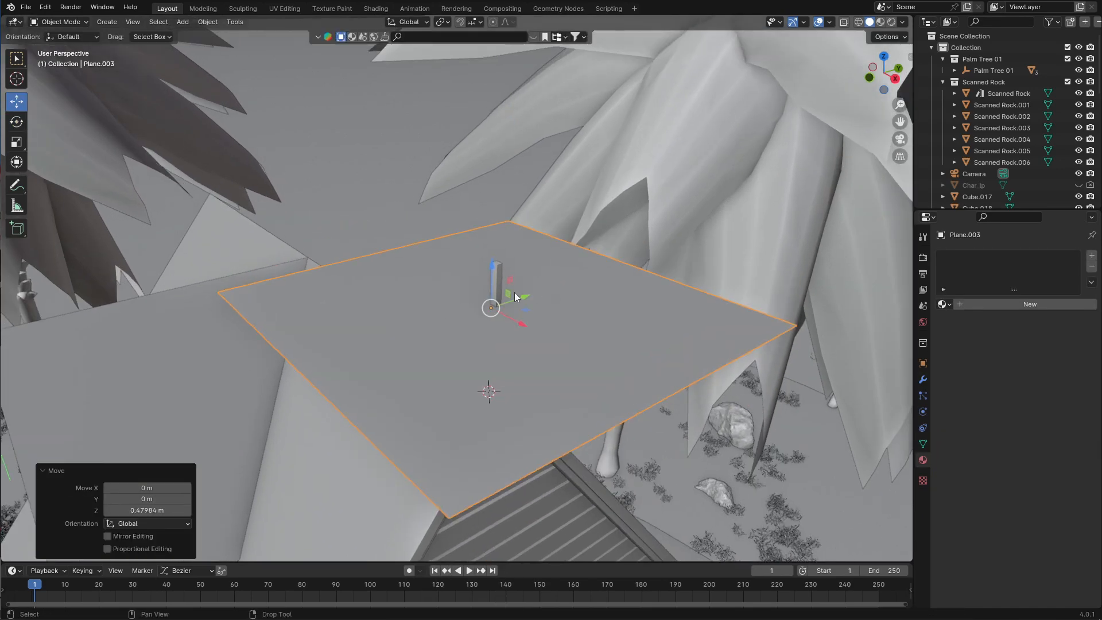
# Add loop cuts in both directions across the horizontal plane on the post and narrow it into a thin four-armed cross
pyautogui.hotkey('ctrl', 'r')
pyautogui.click(404, 254)
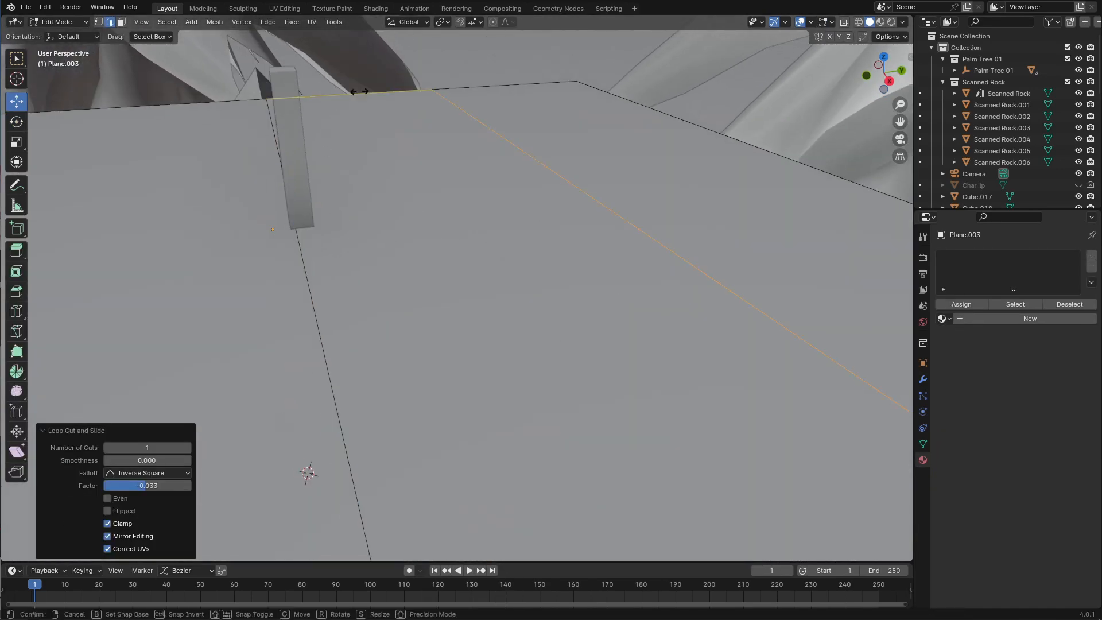
pyautogui.hotkey('ctrl', 'r')
pyautogui.click(310, 224)
pyautogui.click(291, 127)
pyautogui.hotkey('ctrl', 'r')
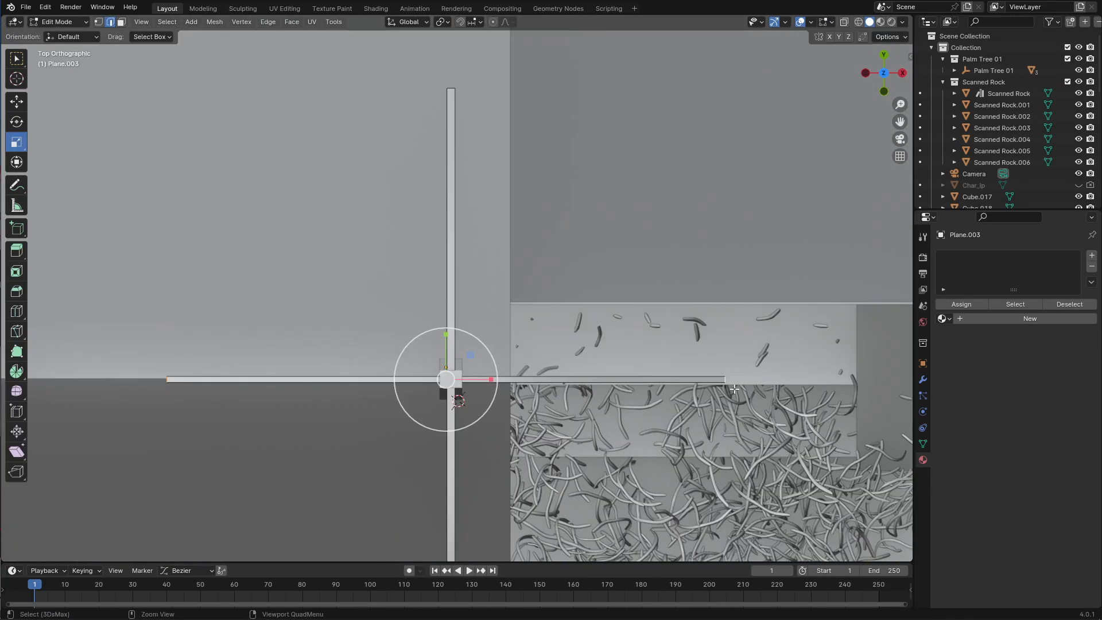
pyautogui.press('s')
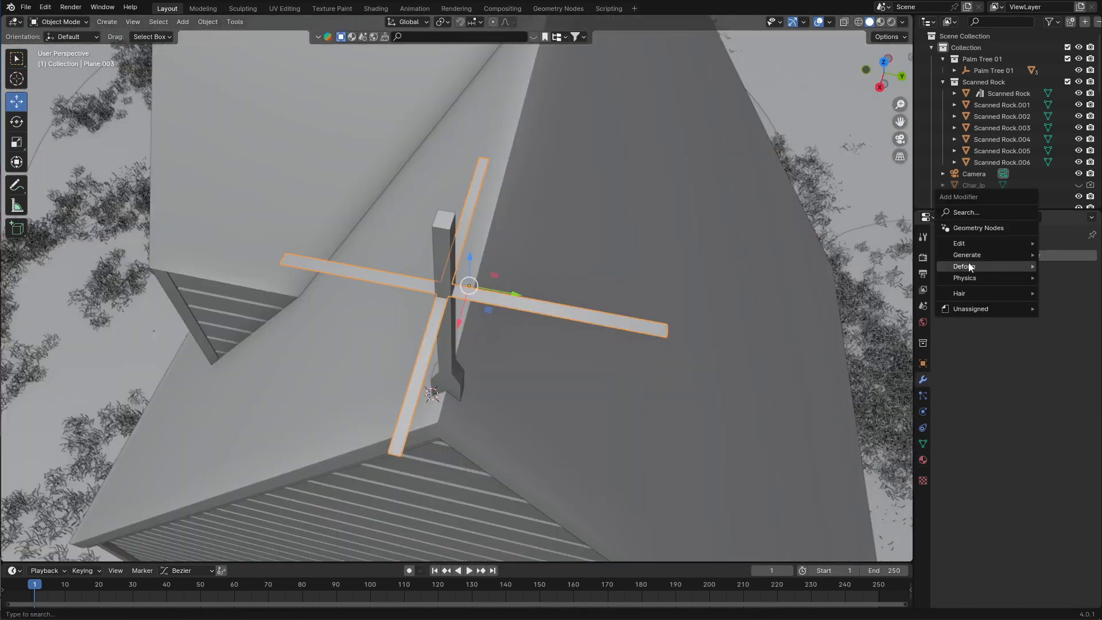
# Add a Solidify modifier to the weathervane's cross arms
pyautogui.moveTo(969, 256)
pyautogui.click(877, 393)
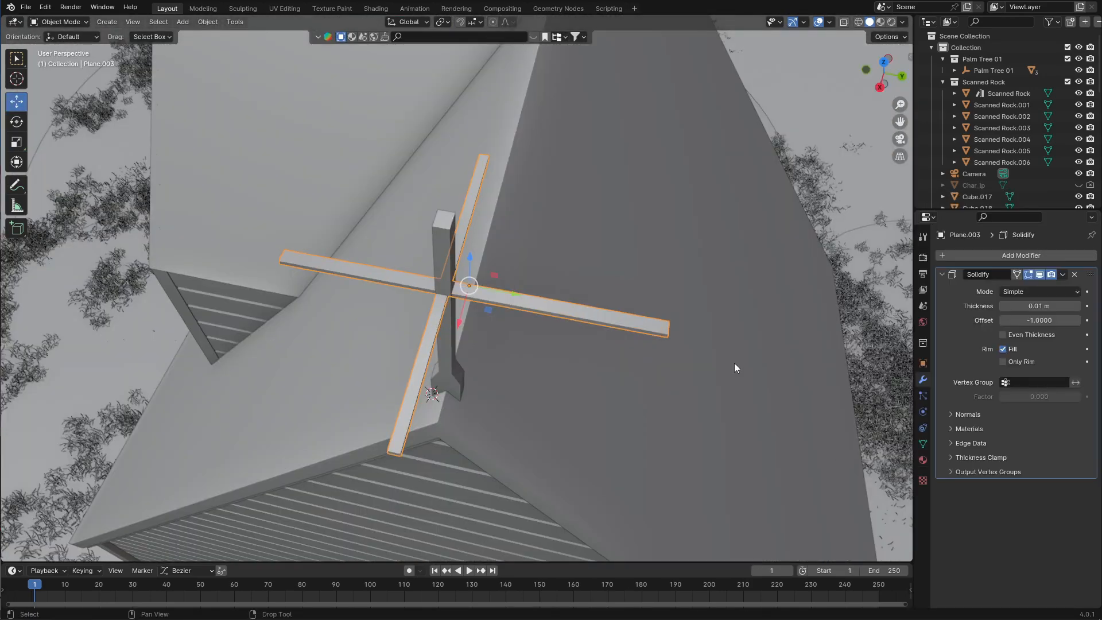
pyautogui.press('KP_0')
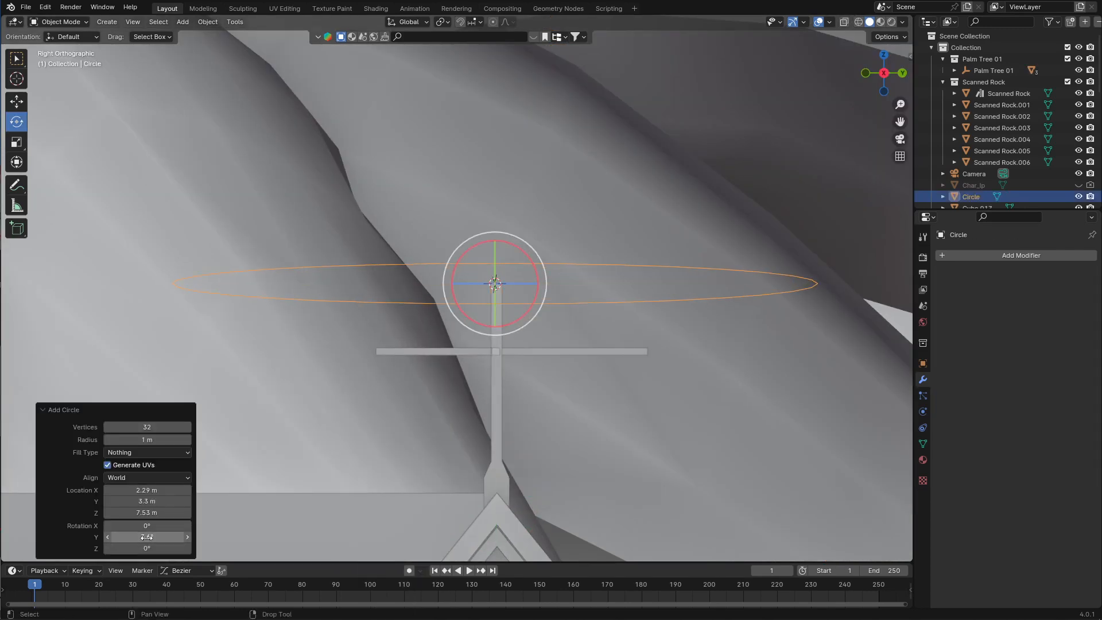
# Rotate the new circle at the top of the pole 90° around Y and reduce its radius to about 0.18 m
pyautogui.click(147, 537)
pyautogui.write('90')
pyautogui.press('Return')
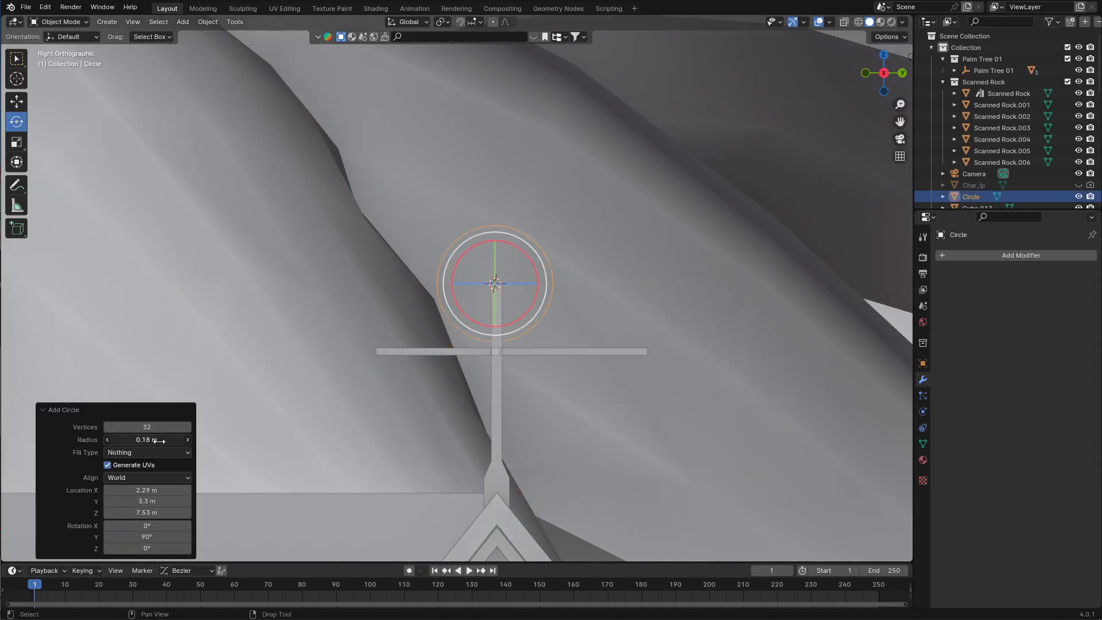
# Delete the circle's upper vertices so that only the lower arc is left for the bird's belly
pyautogui.press('Tab')
pyautogui.moveTo(610, 285); pyautogui.dragTo(610, 286)
pyautogui.press('Delete')
pyautogui.scroll(2, 434, 283)
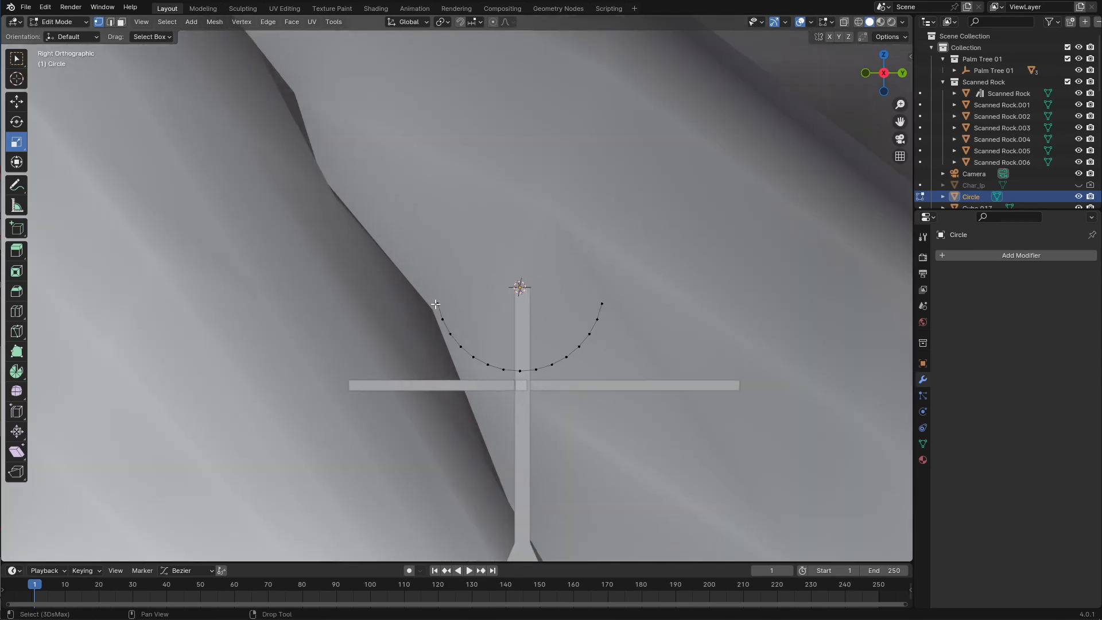
# Extrude vertices from one end of the arc to outline the bird's neck, beak and head
pyautogui.click(440, 303)
pyautogui.press('w')
pyautogui.scroll(-1, 448, 299)
pyautogui.moveTo(465, 276); pyautogui.dragTo(474, 237)
pyautogui.hotkey('ctrl', 'z')
pyautogui.press('e')
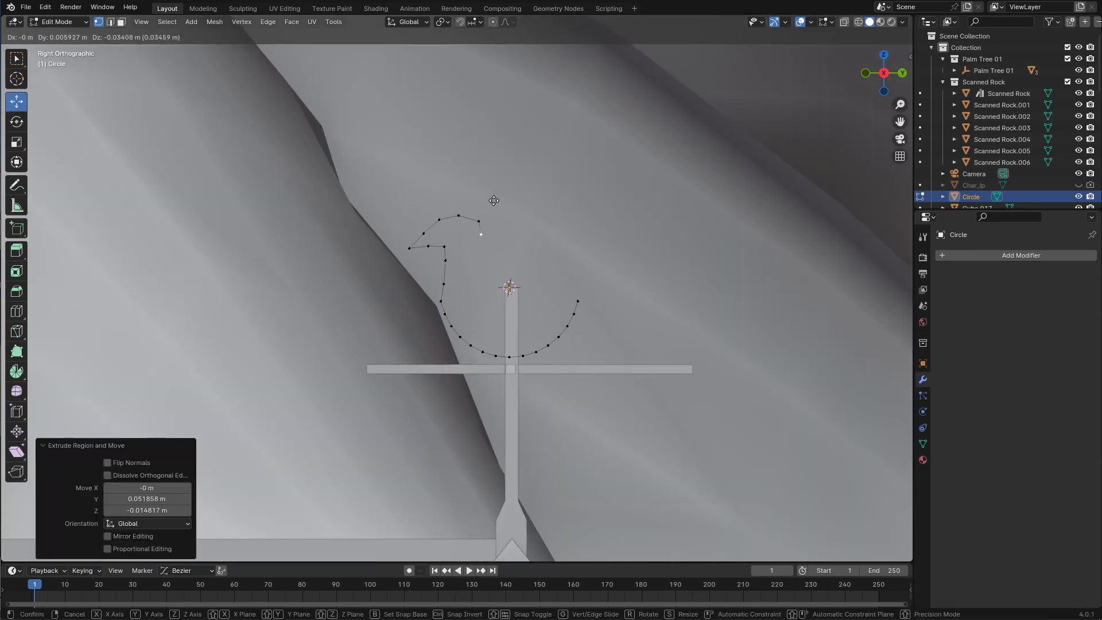
# Extrude further vertices from the head to outline the bird's back and tail down to the arc's other end
pyautogui.click(517, 284)
pyautogui.press('e')
pyautogui.click(545, 282)
pyautogui.press('e')
pyautogui.click(568, 272)
pyautogui.press('e')
pyautogui.click(591, 266)
pyautogui.press('e')
pyautogui.click(627, 293)
pyautogui.press('e')
pyautogui.click(617, 310)
pyautogui.press('e')
pyautogui.click(607, 302)
pyautogui.scroll(4, 563, 278)
pyautogui.click(212, 23)
pyautogui.press('e')
pyautogui.click(581, 333)
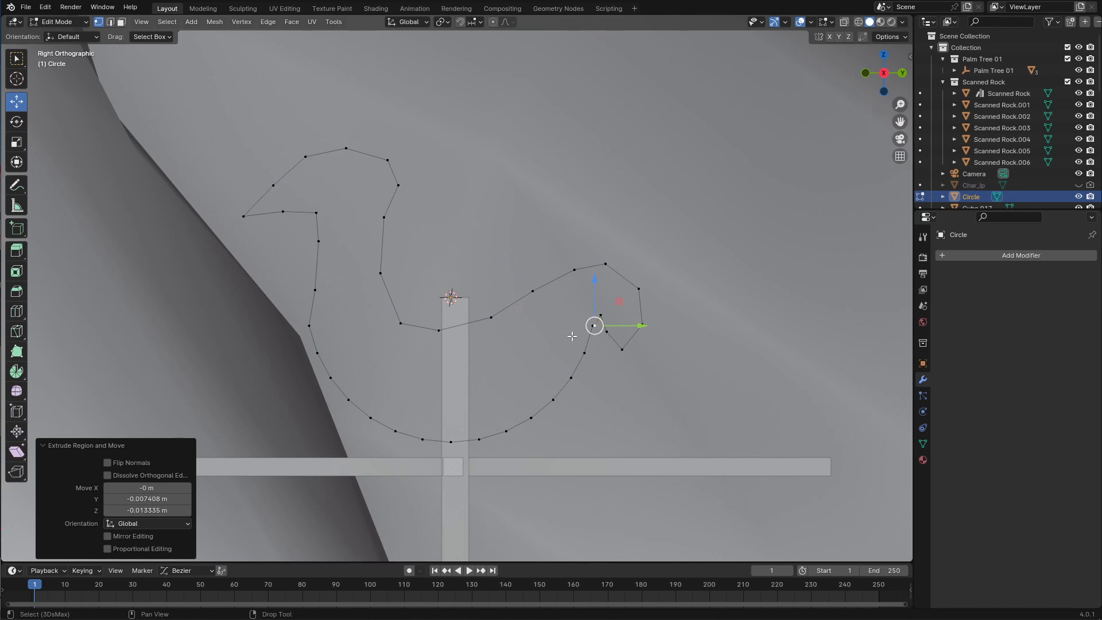
# Merge the outline's meeting end vertices at center and fill the bird outline with faces
pyautogui.click(212, 22)
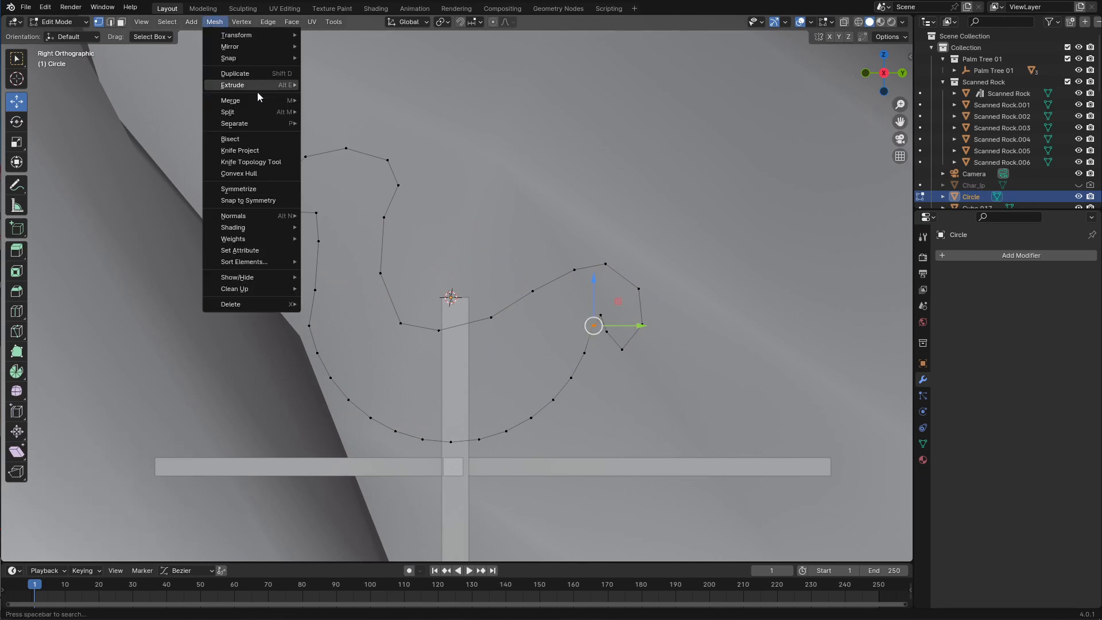
pyautogui.moveTo(265, 99)
pyautogui.click(345, 101)
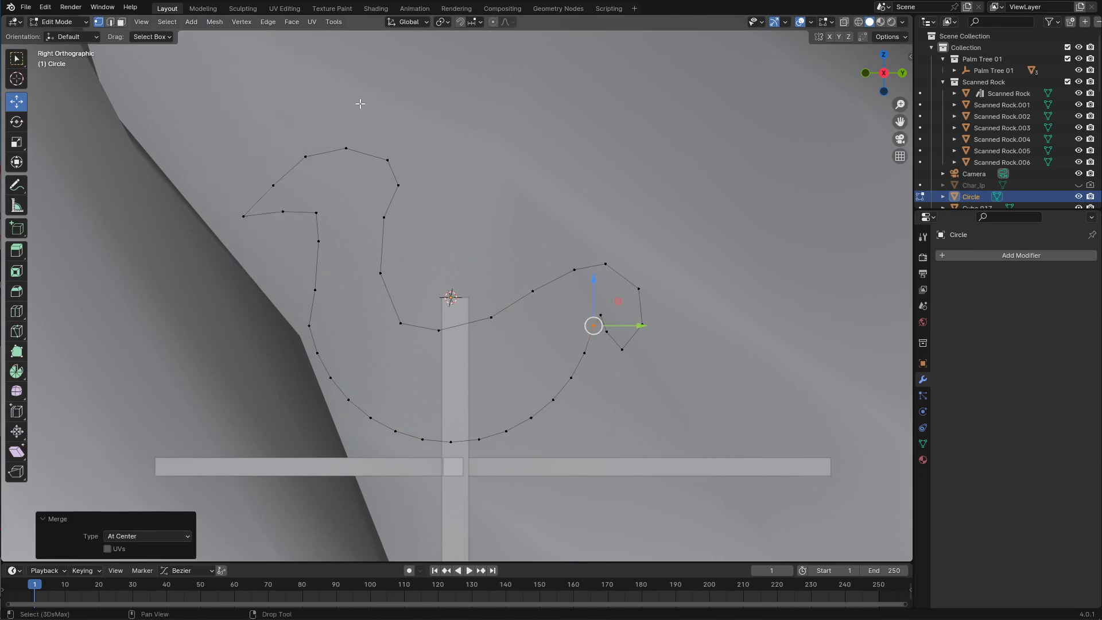
pyautogui.press('a')
pyautogui.moveTo(585, 226); pyautogui.dragTo(508, 327, button='middle')
pyautogui.hotkey('alt', 'f')
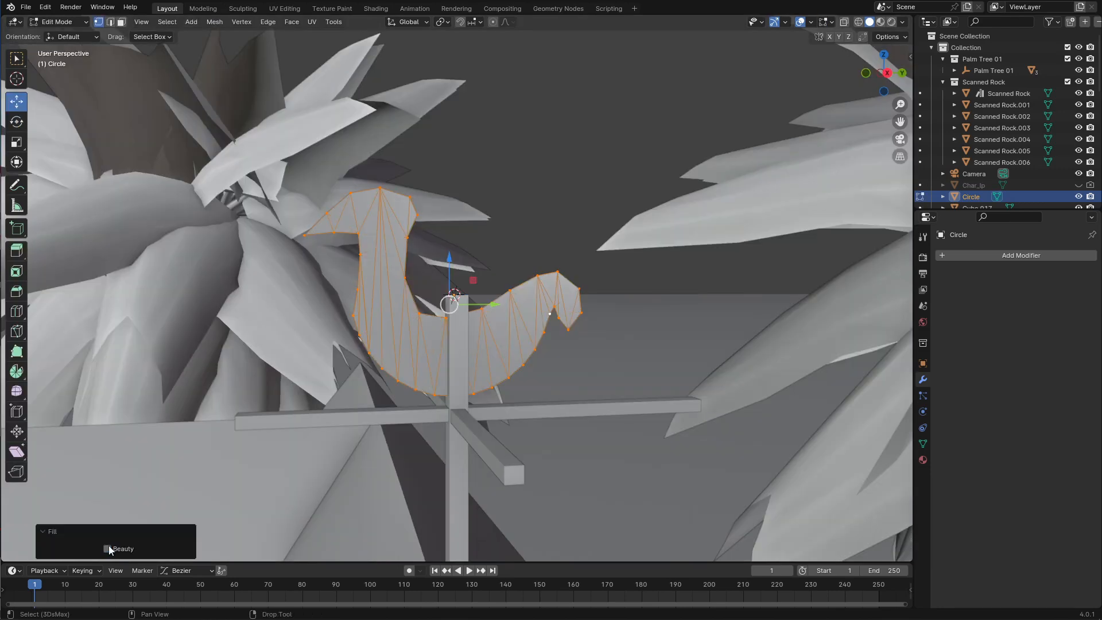
# Add Subdivision Surface and 0.04 m thick Solidify modifiers to the bird and apply auto smooth shading
pyautogui.press('Tab')
pyautogui.press('KP_Decimal')
pyautogui.click(951, 256)
pyautogui.moveTo(951, 259)
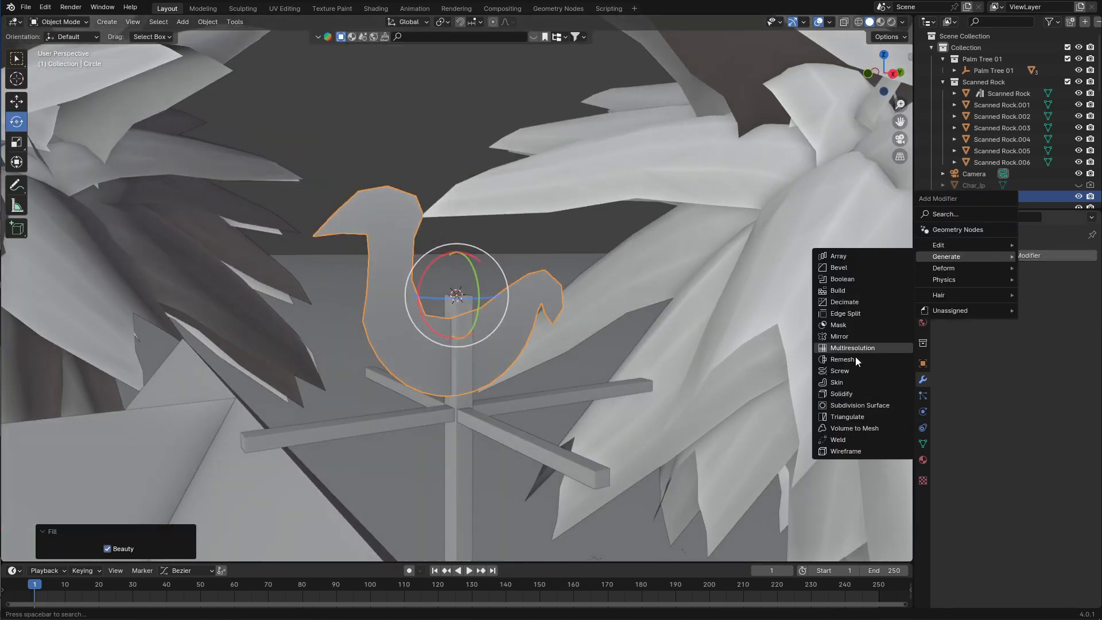
pyautogui.click(860, 406)
pyautogui.click(976, 256)
pyautogui.click(859, 395)
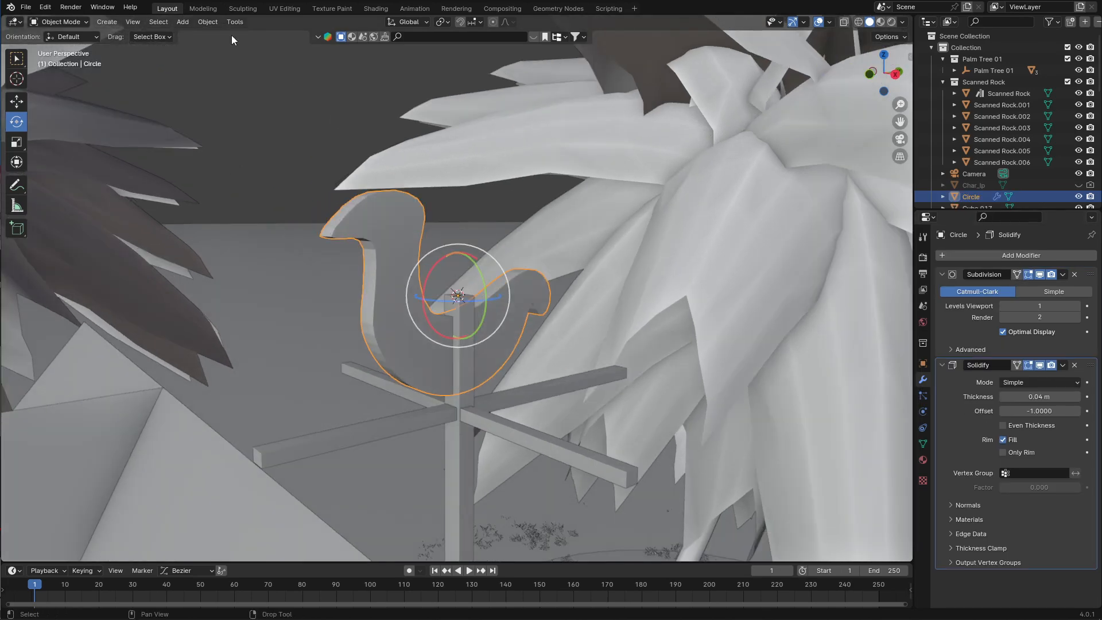
pyautogui.click(208, 22)
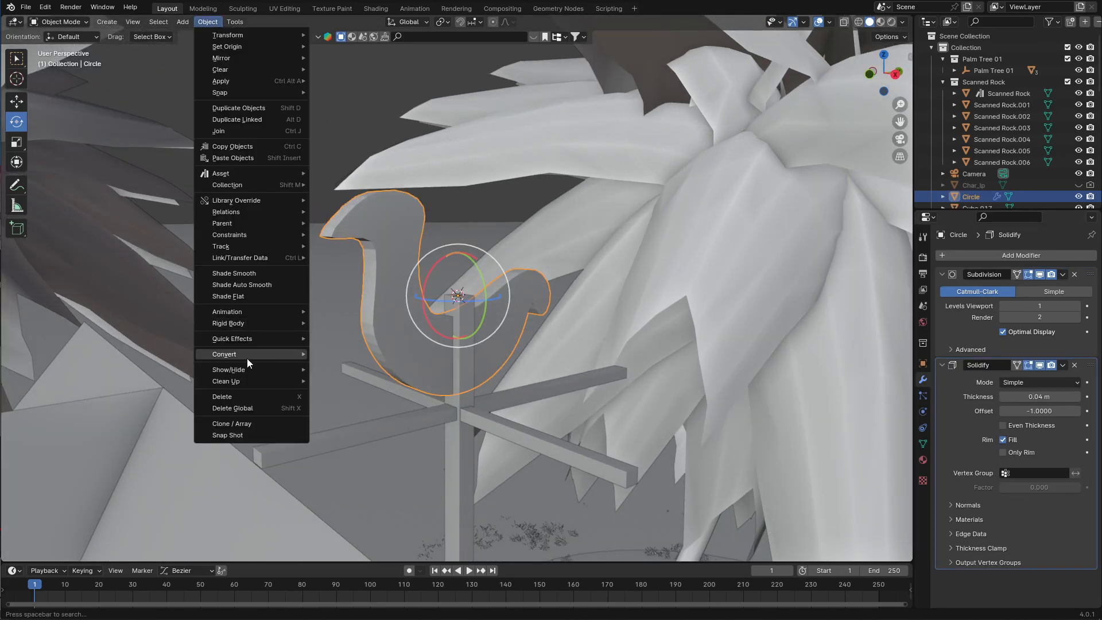
pyautogui.click(247, 358)
# Raise the bird onto the top of the weathervane pole and turn it around the vertical axis
pyautogui.scroll(3, 470, 214)
pyautogui.hotkey('shift', 'space')
pyautogui.press('g')
pyautogui.moveTo(469, 213); pyautogui.dragTo(473, 174)
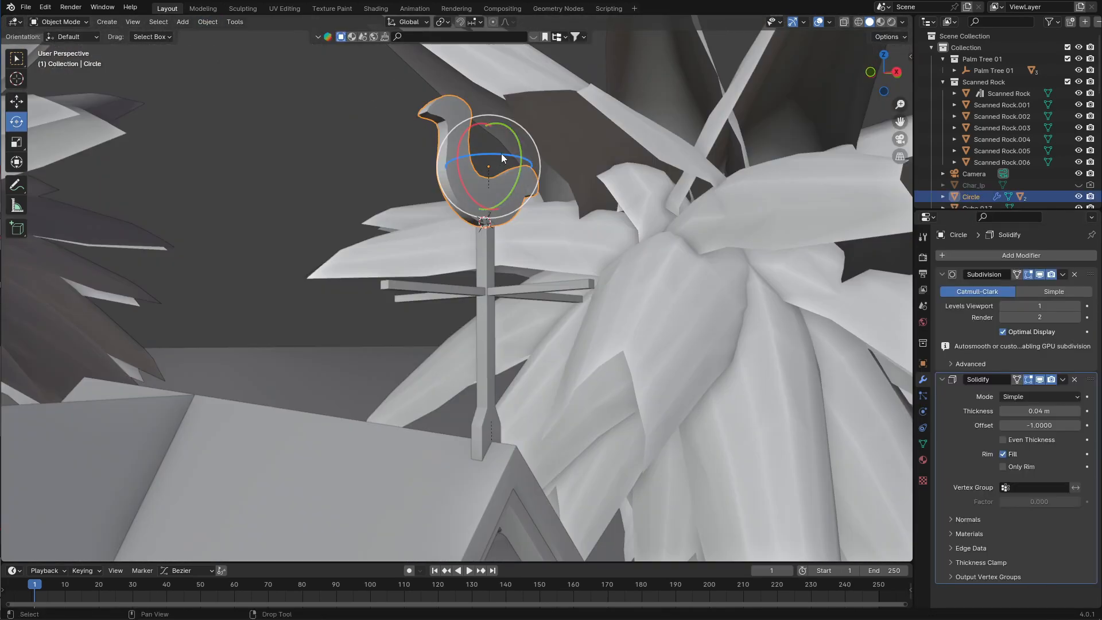
pyautogui.moveTo(501, 154); pyautogui.dragTo(492, 156)
pyautogui.press('KP_0')
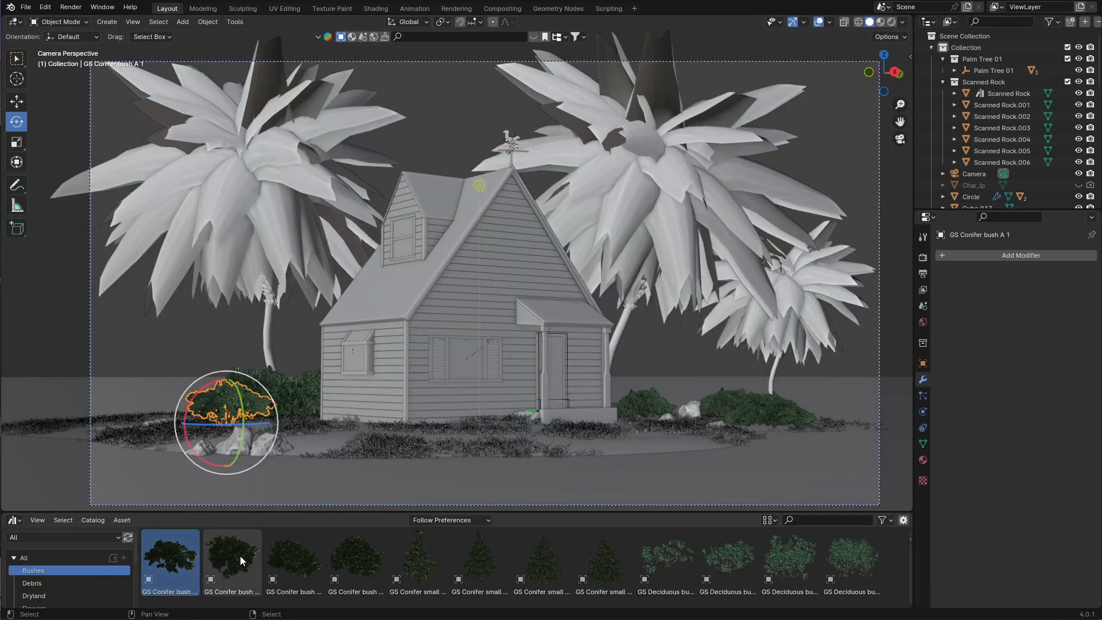
# Place the second conifer bush asset beside the first on the island and undo the last edits to its copy
pyautogui.moveTo(235, 556); pyautogui.dragTo(126, 416)
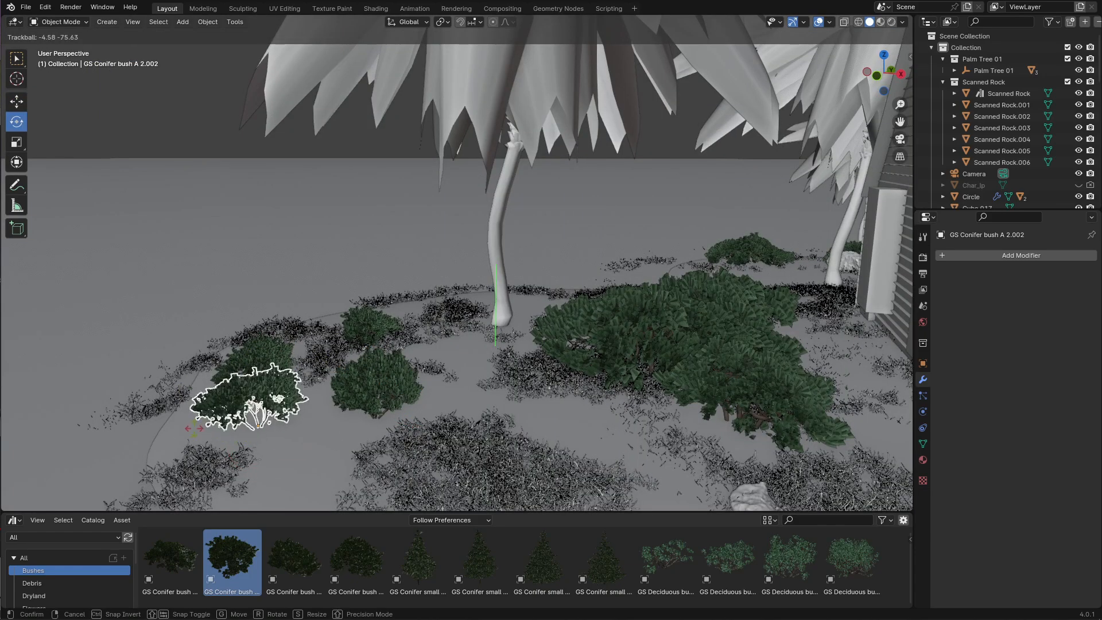
pyautogui.hotkey('ctrl', 'z')
pyautogui.hotkey('ctrl', 'z')
pyautogui.press('KP_0')
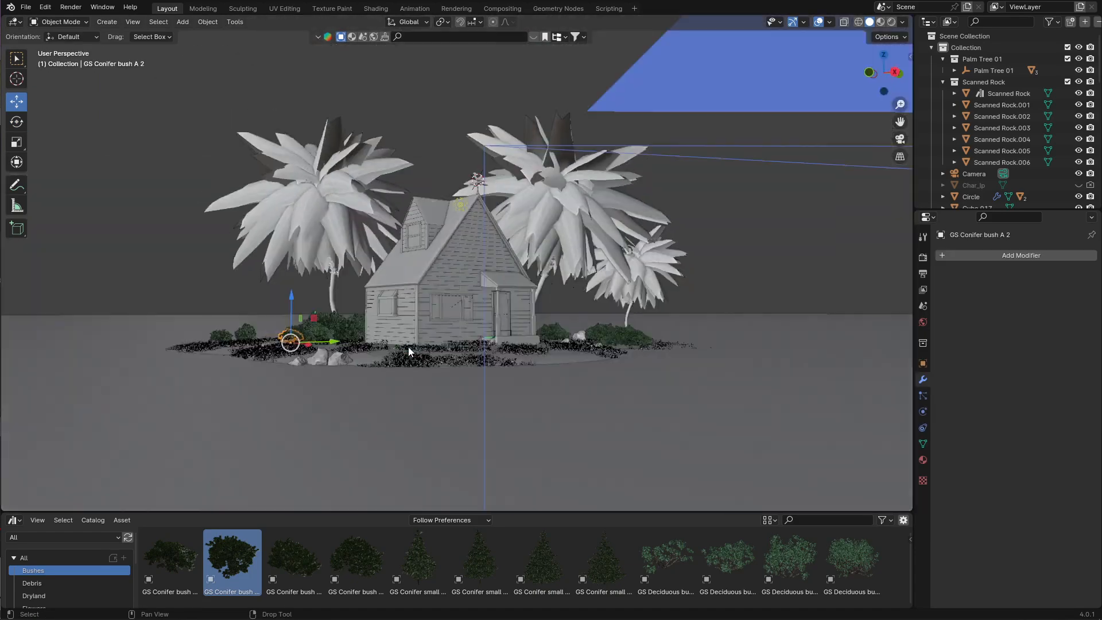
# Move the selected conifer bush along the Y axis
pyautogui.press('g')
pyautogui.press('y')
pyautogui.click(211, 418)
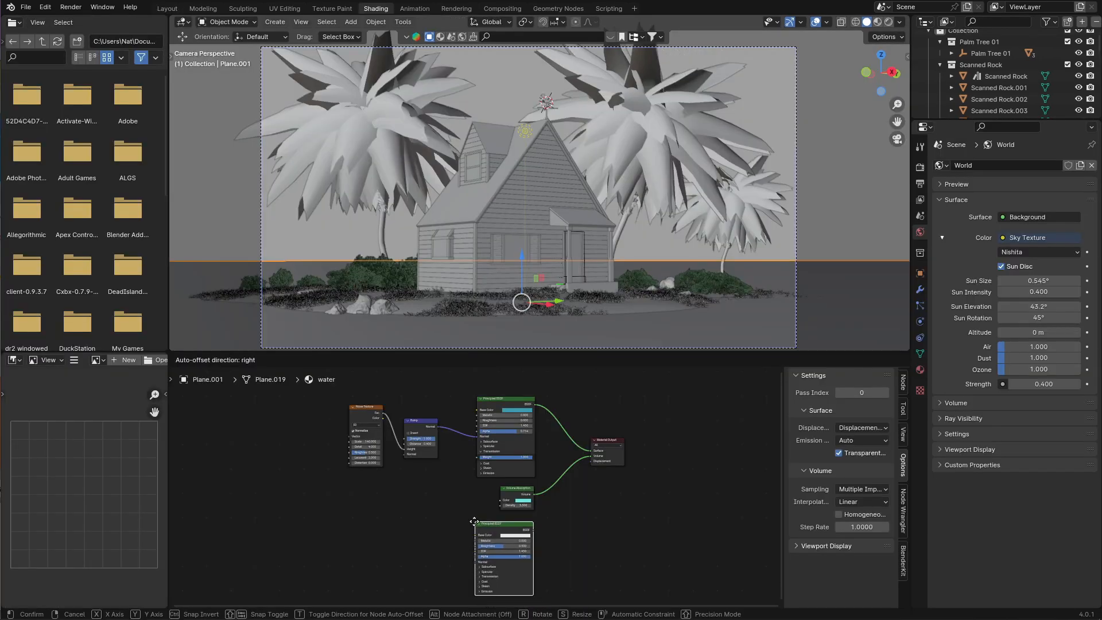
# Add a second Principled BSDF for the sea foam texture and a Mix Shader to the water material
pyautogui.click(534, 510)
pyautogui.scroll(3, 530, 496)
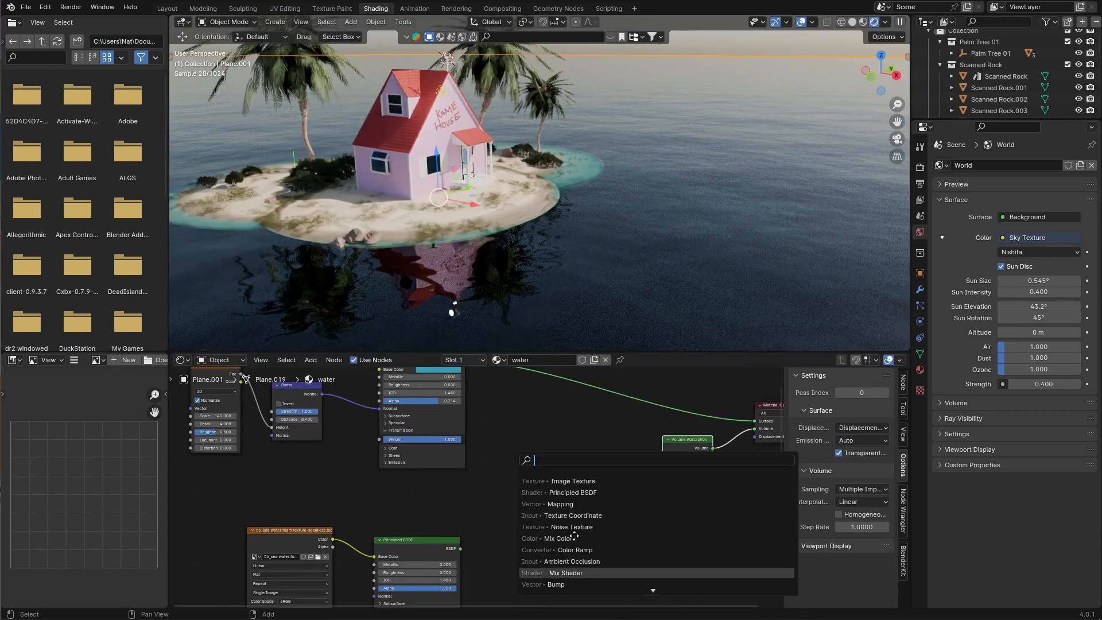
pyautogui.click(551, 569)
pyautogui.moveTo(556, 486); pyautogui.dragTo(580, 477)
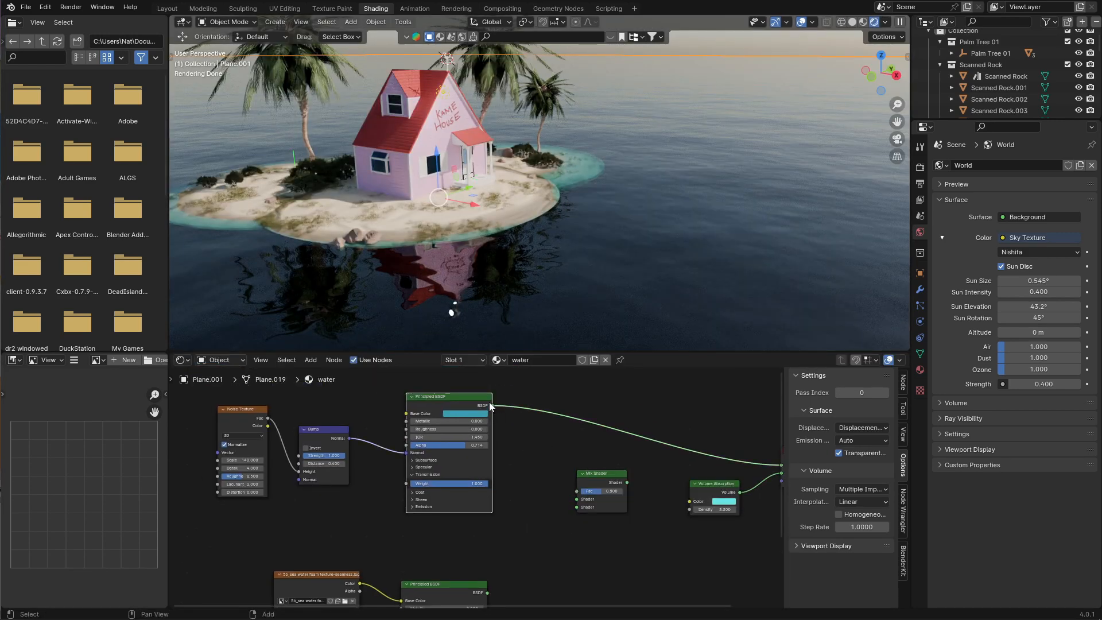
pyautogui.moveTo(488, 520); pyautogui.dragTo(550, 475, button='middle')
# Add an Ambient Occlusion node to the water material and use its AO output as the Mix Shader factor
pyautogui.hotkey('shift', 'a')
pyautogui.click(482, 462)
pyautogui.write('ao')
pyautogui.click(540, 490)
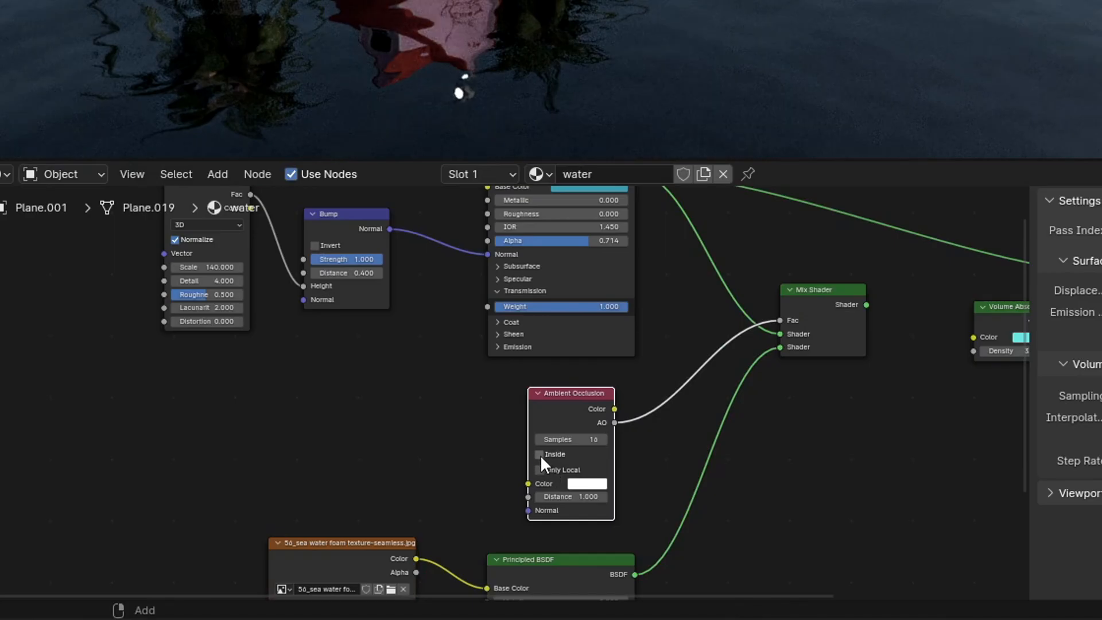
# Enable Inside on the Ambient Occlusion node, feed its colour into a new Color Ramp and preview the ramp's output
pyautogui.click(539, 454)
pyautogui.scroll(2, 623, 484)
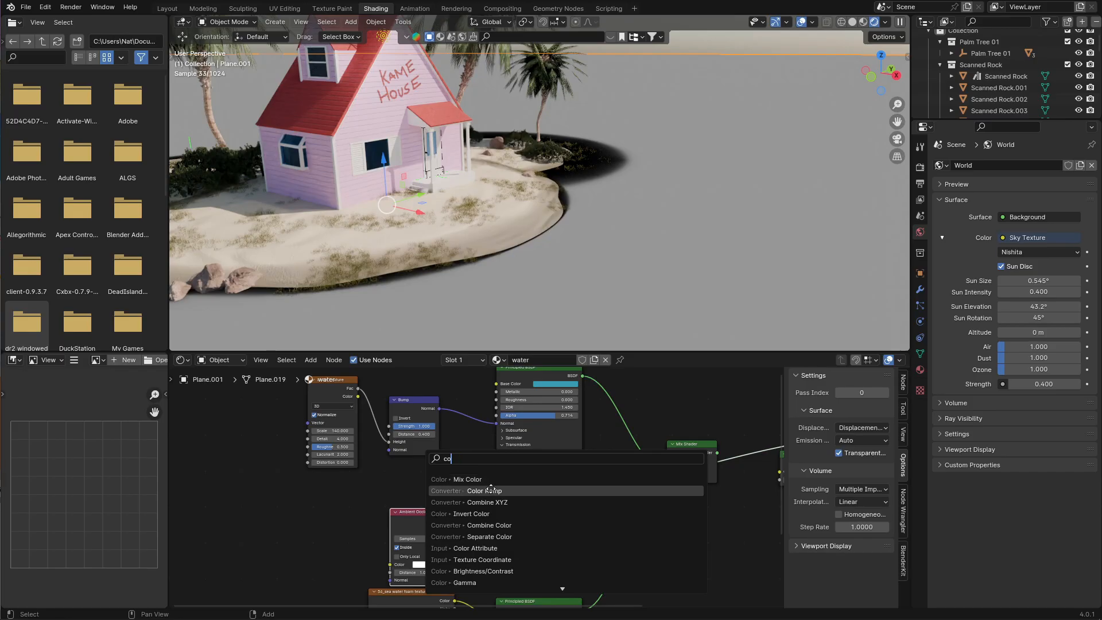
pyautogui.press('Return')
pyautogui.click(566, 511)
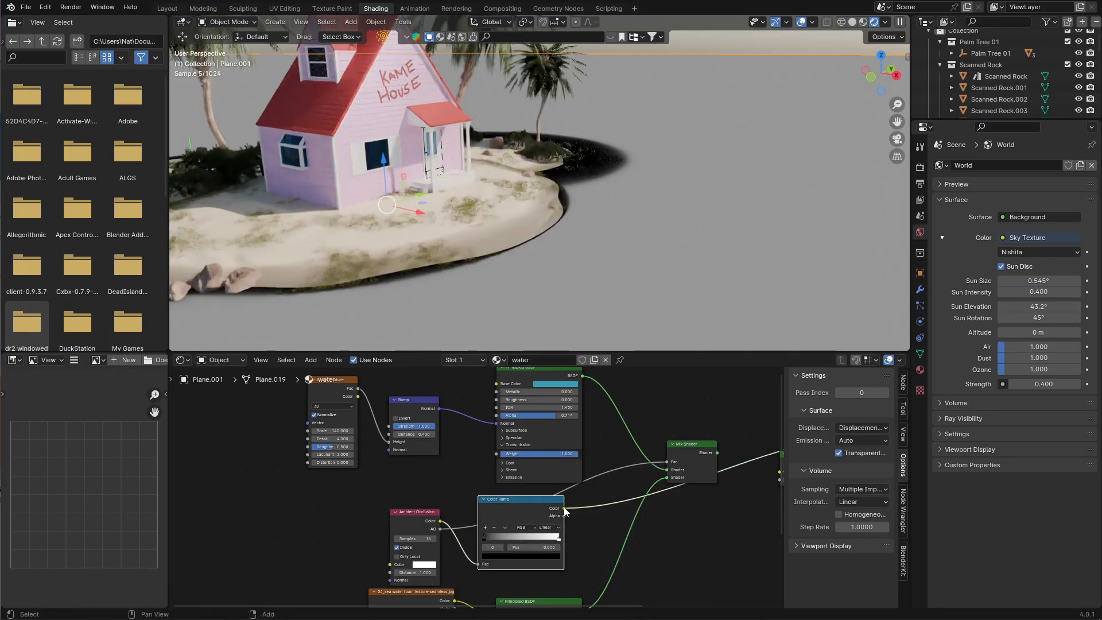
# Reverse the Color Ramp to run from white to black and place its black stop at about 0.527
pyautogui.click(529, 536)
pyautogui.scroll(1, 529, 540)
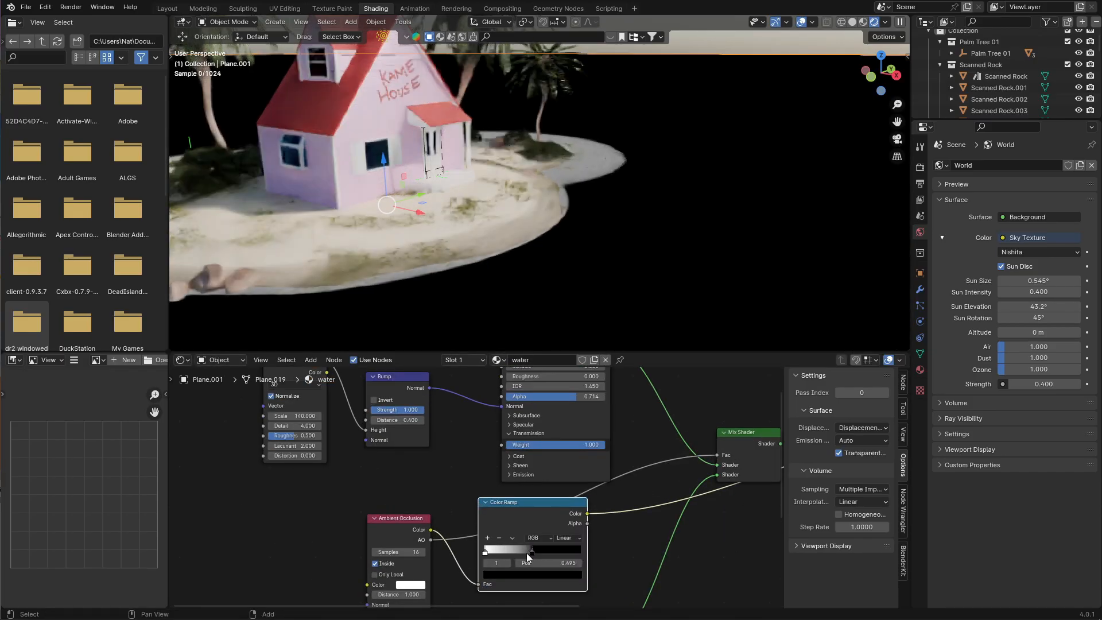
pyautogui.moveTo(520, 553); pyautogui.dragTo(532, 553)
pyautogui.moveTo(462, 516); pyautogui.dragTo(640, 476, button='middle')
pyautogui.moveTo(580, 475); pyautogui.dragTo(592, 459)
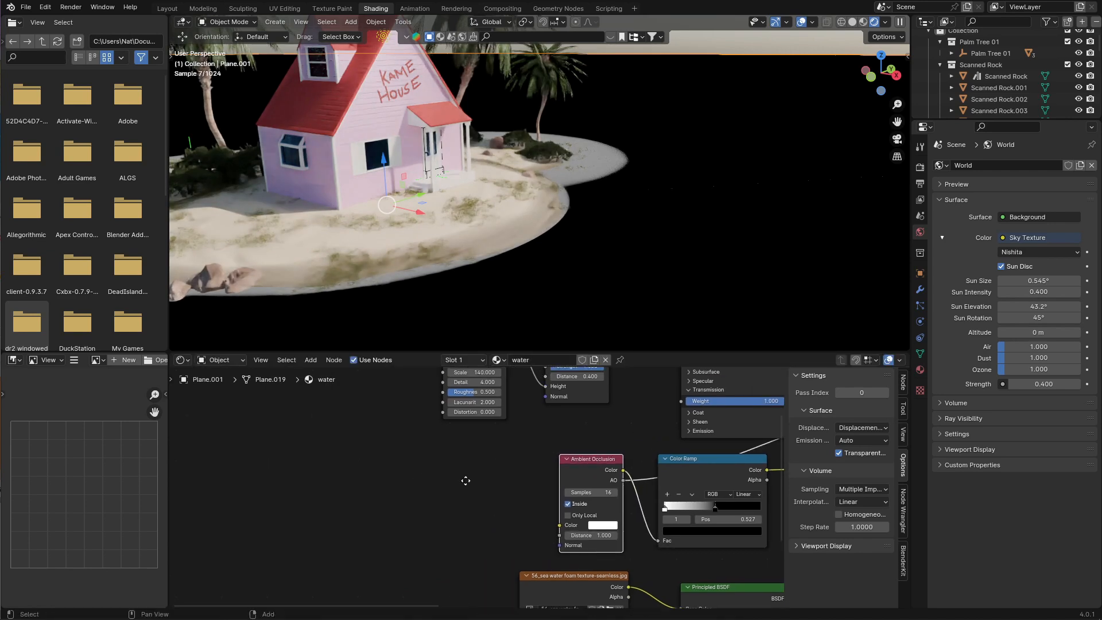
# Add an Image Texture node to the water material and connect its Color output to the Ambient Occlusion node's Distance
pyautogui.moveTo(465, 480); pyautogui.dragTo(445, 435, button='middle')
pyautogui.scroll(-1, 445, 434)
pyautogui.hotkey('shift', 'a')
pyautogui.click(445, 435)
pyautogui.click(438, 489)
pyautogui.click(427, 459)
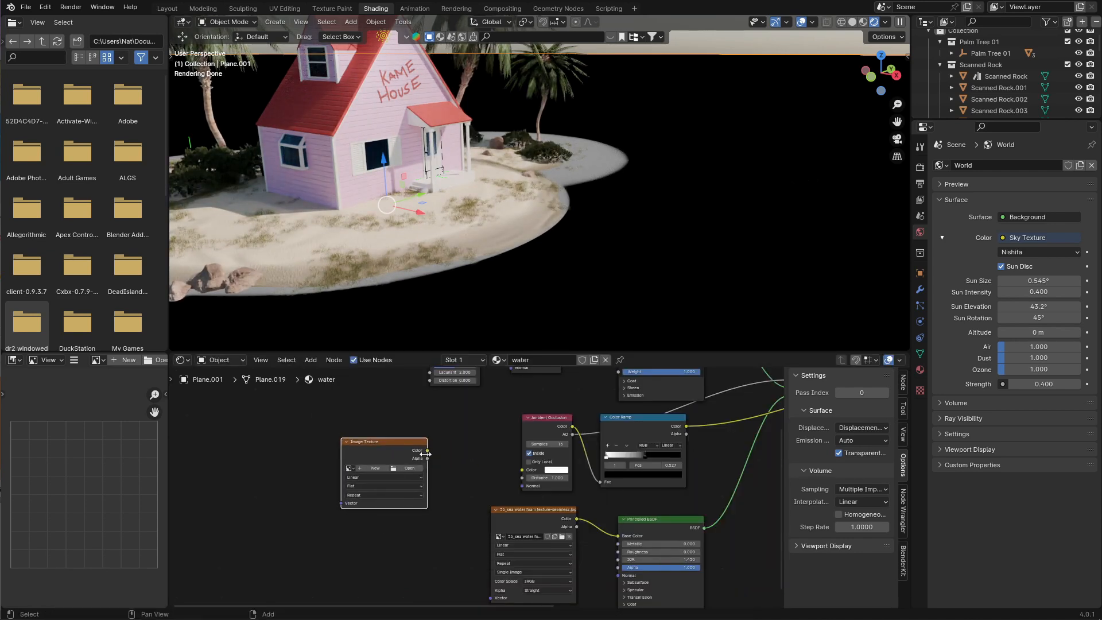
pyautogui.moveTo(527, 482); pyautogui.dragTo(524, 478)
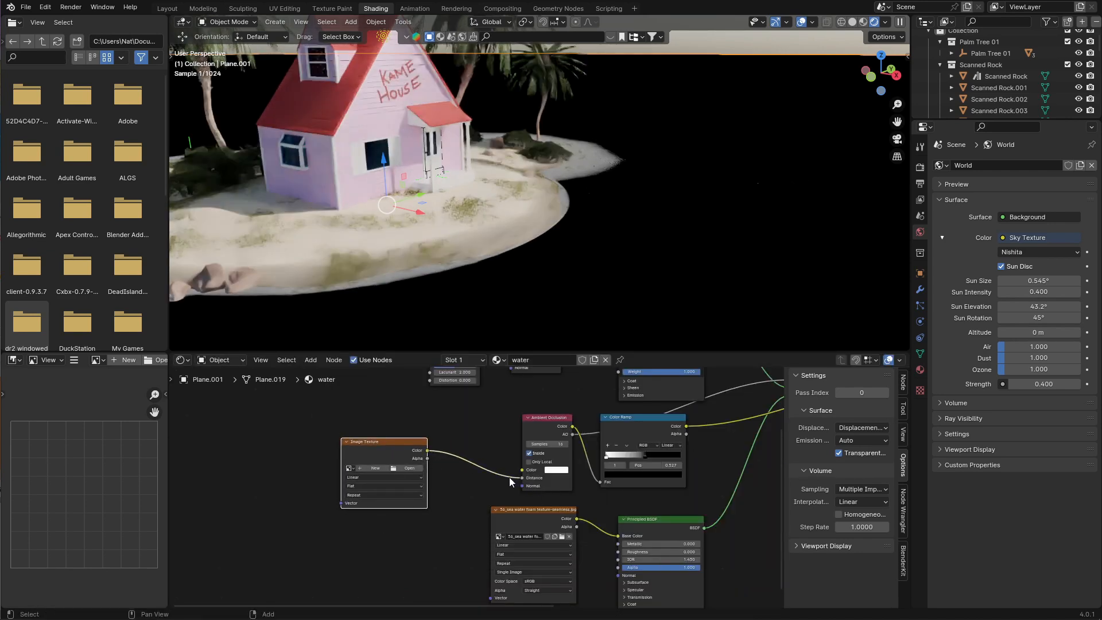
pyautogui.moveTo(524, 479); pyautogui.dragTo(567, 489, button='middle')
# Load 56_sea water foam texture-seamless.jpg into the new Image Texture node
pyautogui.click(453, 478)
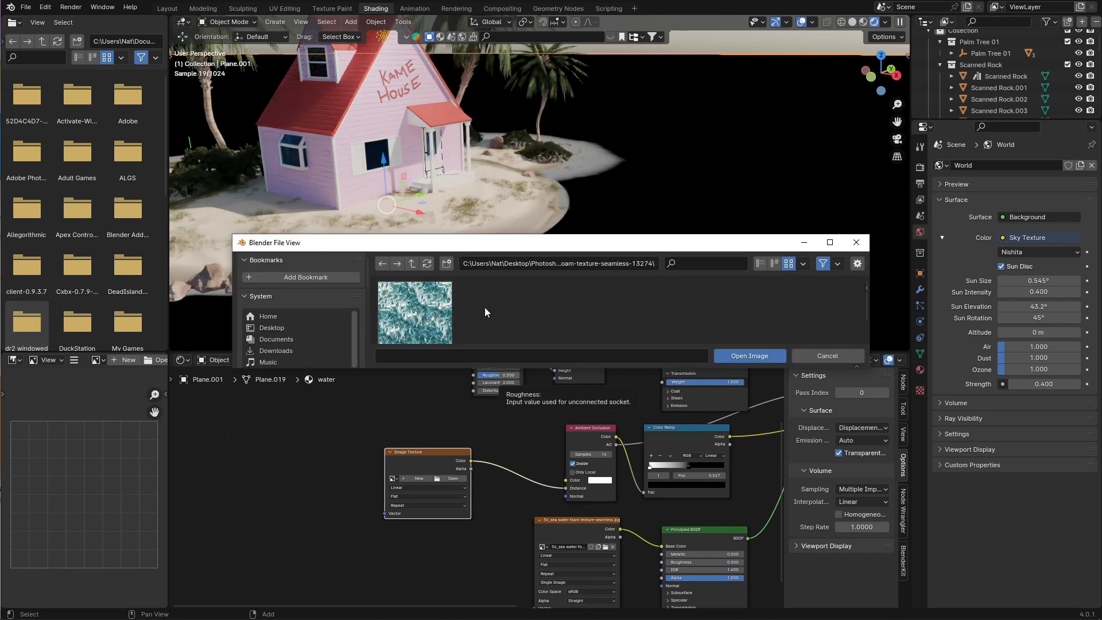
pyautogui.click(418, 314)
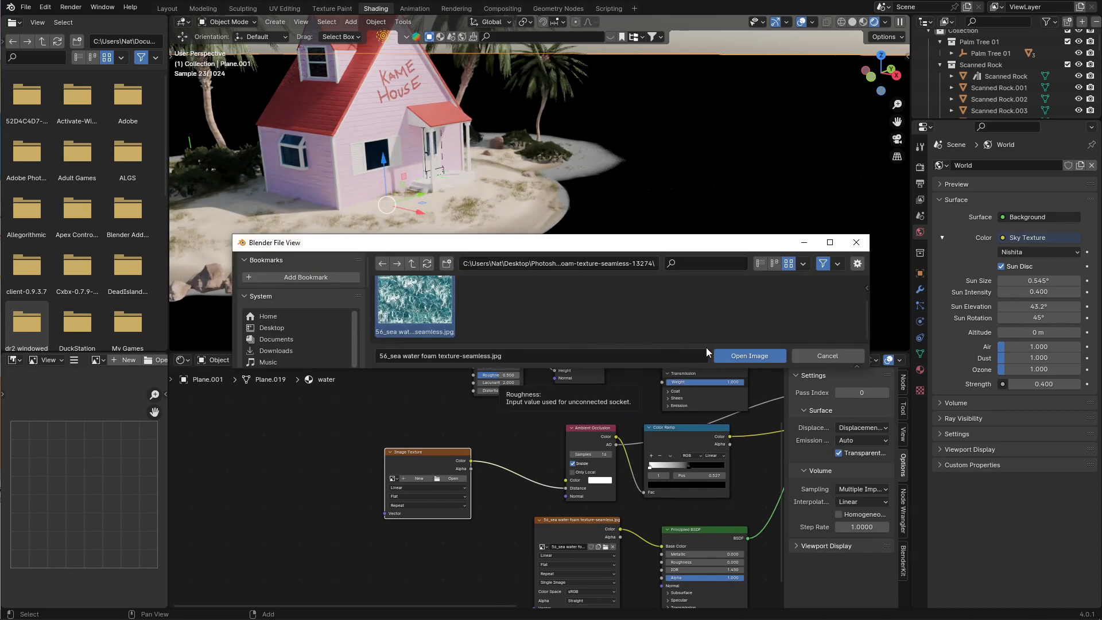
pyautogui.click(734, 356)
# Add Texture Coordinate and Mapping nodes driving the foam image's Vector, and set the Mapping X scale to 80
pyautogui.hotkey('shift', 'a')
pyautogui.write('map')
pyautogui.press('Return')
pyautogui.click(298, 474)
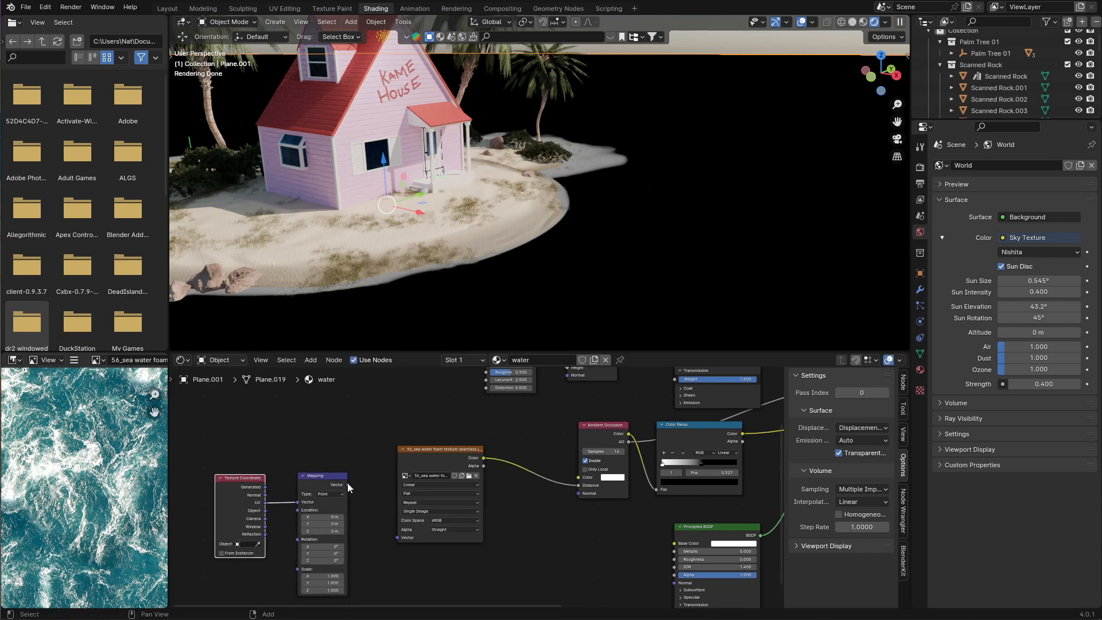
pyautogui.moveTo(396, 535); pyautogui.dragTo(398, 538)
pyautogui.doubleClick(334, 576)
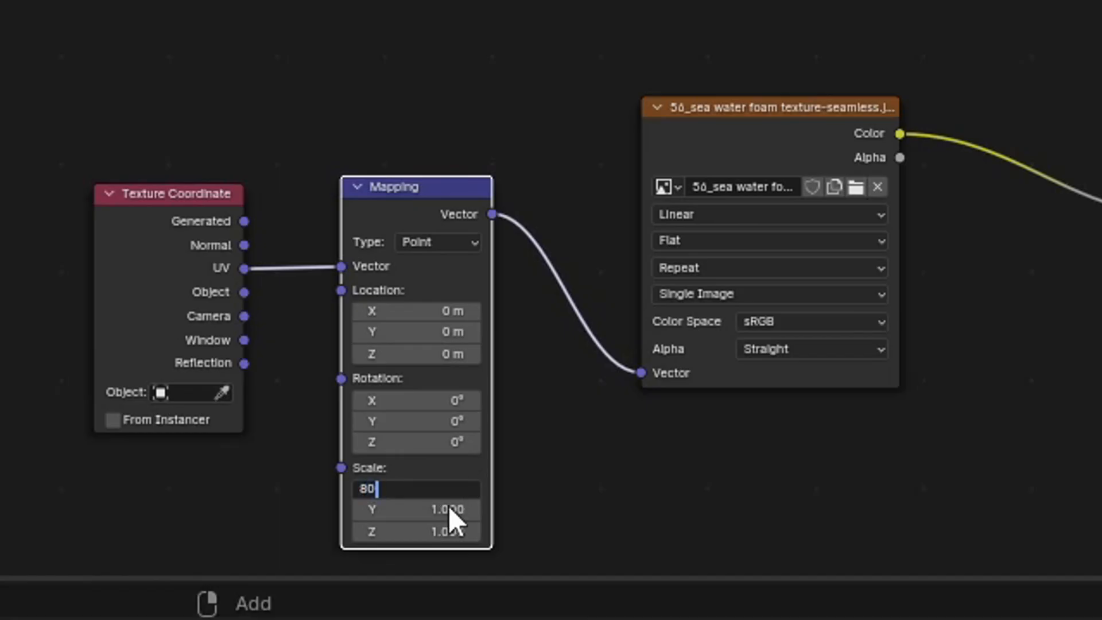
pyautogui.press('Return')
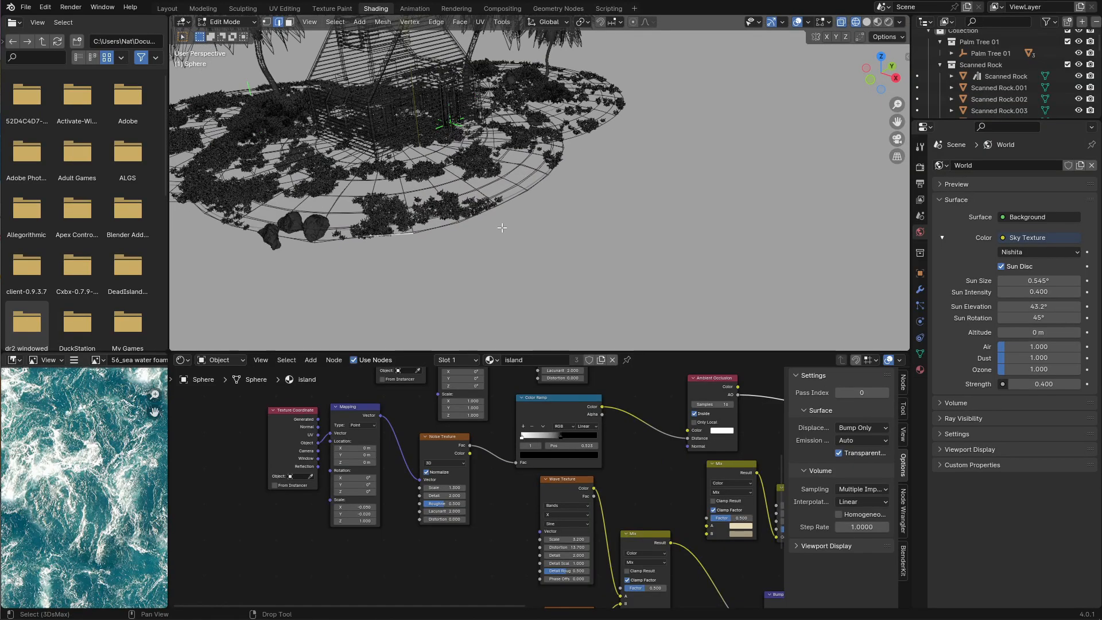
# Extrude the selected edges of the island's front shoreline downward and move the new edges outward from the island
pyautogui.press('KP_0')
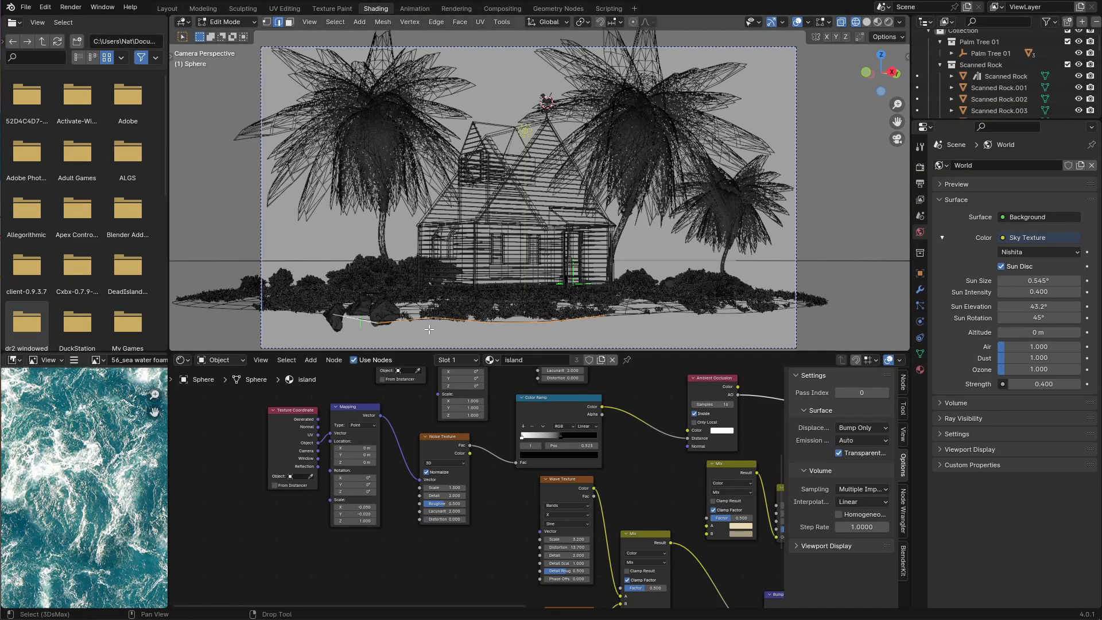
pyautogui.press('e')
pyautogui.click(430, 334)
pyautogui.keyDown('alt'); pyautogui.moveTo(433, 287); pyautogui.dragTo(488, 333, button='middle'); pyautogui.keyUp('alt')
pyautogui.press('w')
pyautogui.moveTo(564, 242); pyautogui.dragTo(697, 242)
pyautogui.press('KP_0')
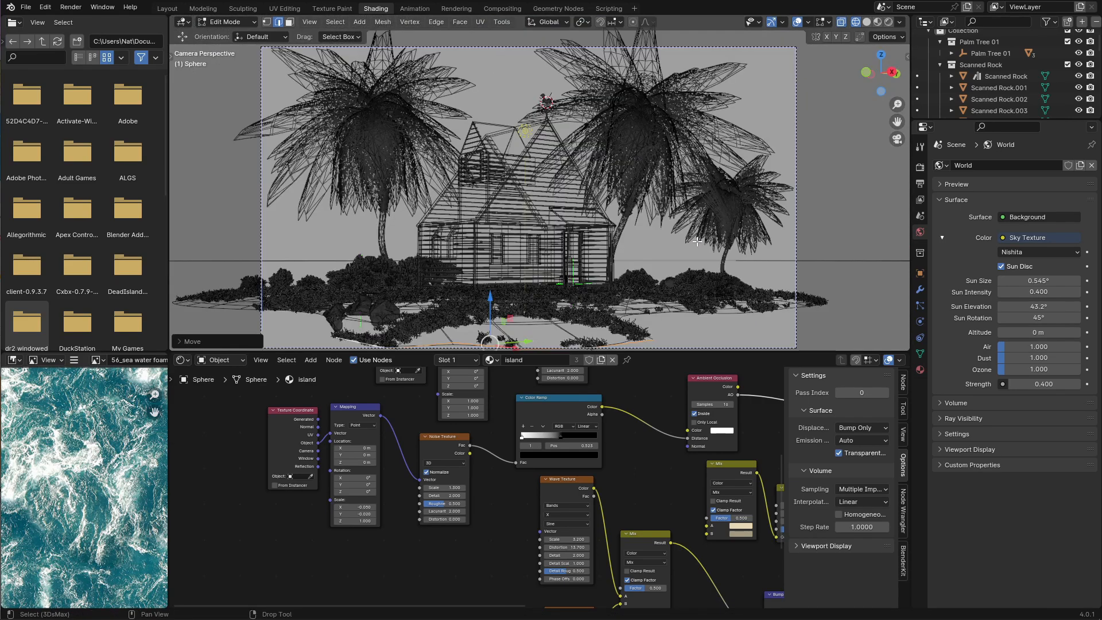
# Try to lower the extruded shoreline edges along the Z axis with the rendered preview on
pyautogui.hotkey('shift', 'z')
pyautogui.press('KP_0')
pyautogui.press('g')
pyautogui.press('z')
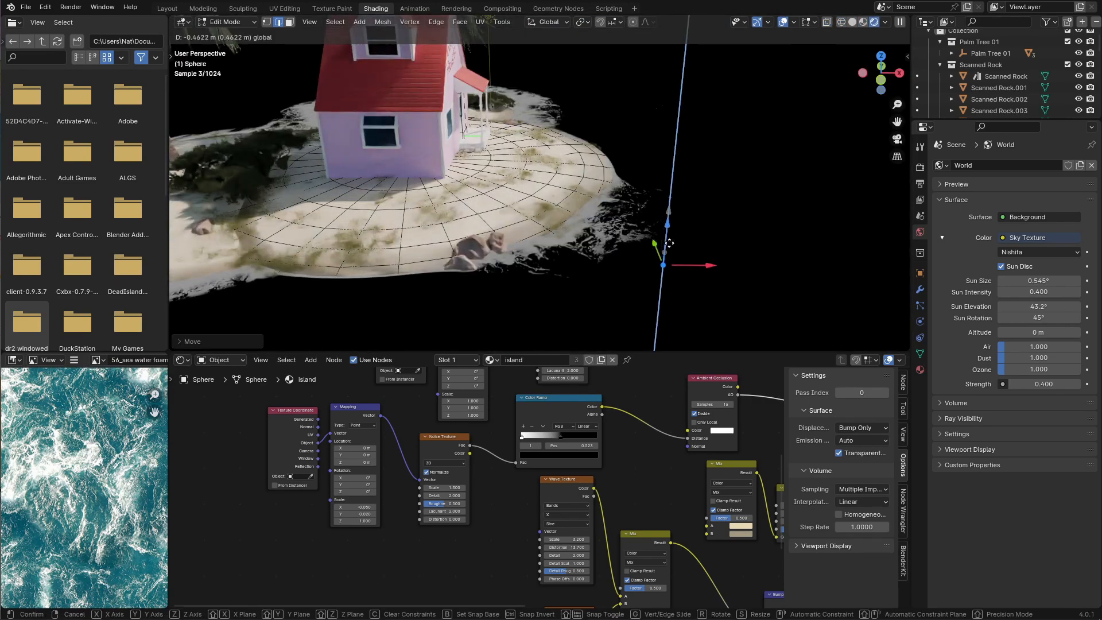
pyautogui.rightClick(706, 234)
pyautogui.keyDown('alt'); pyautogui.moveTo(706, 234); pyautogui.dragTo(628, 180, button='middle'); pyautogui.keyUp('alt')
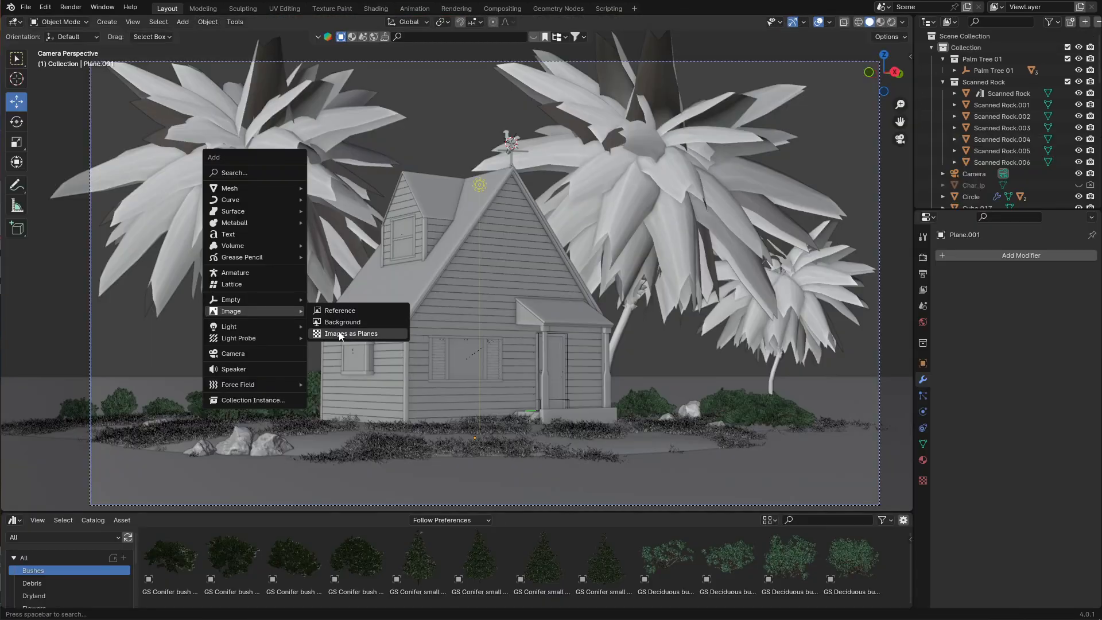
# Import the horizon-cloud-sky-sunlight-cloudy-atmosphere image into the scene as a plane
pyautogui.click(342, 334)
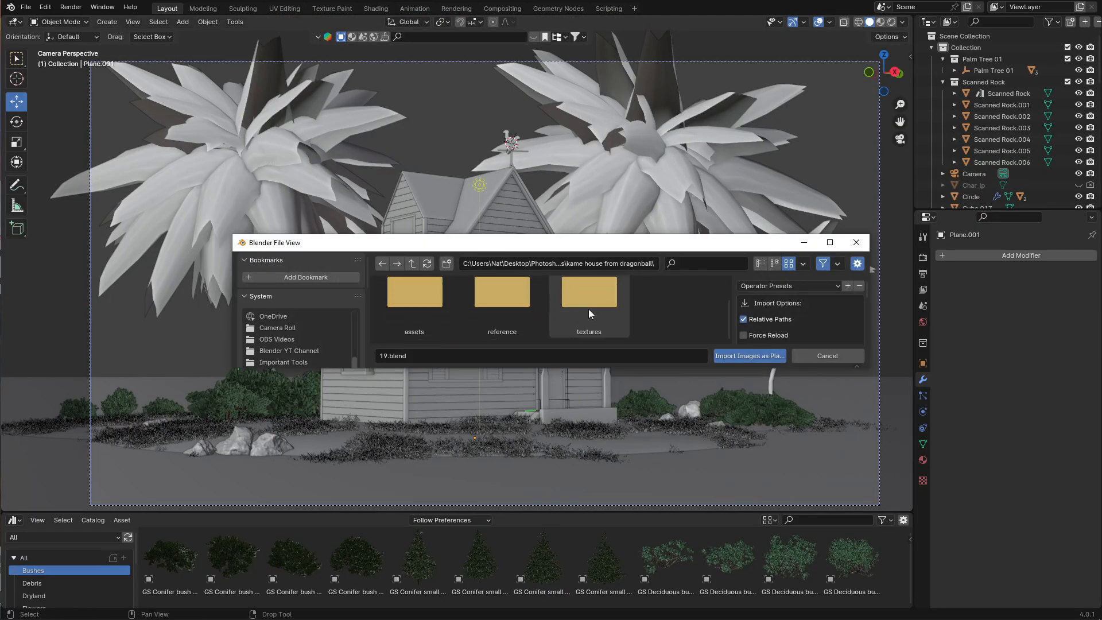
pyautogui.doubleClick(649, 314)
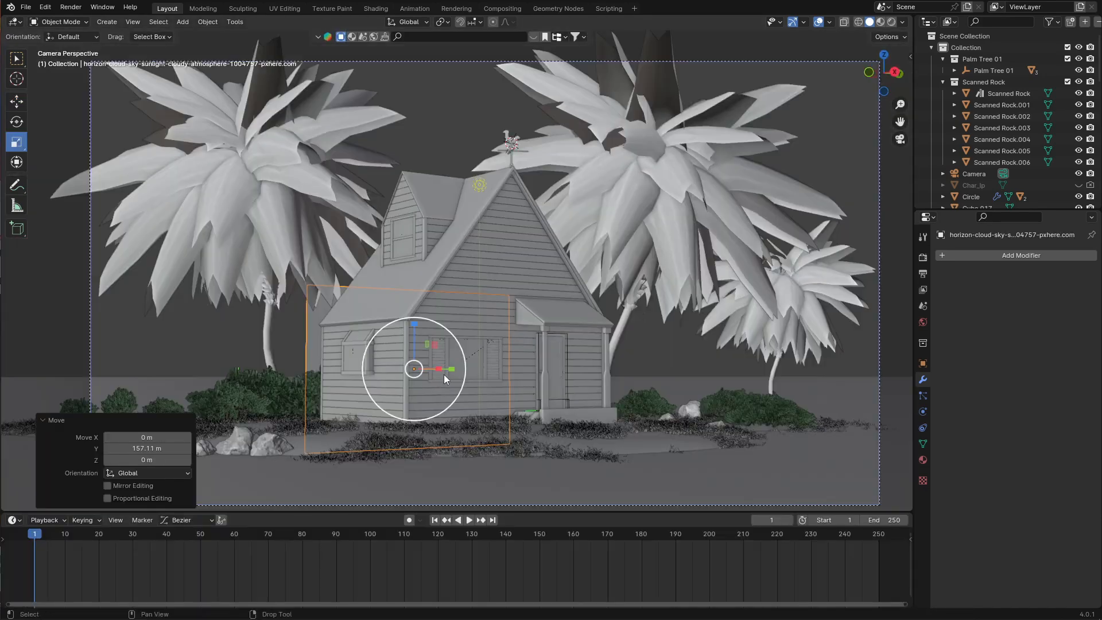
# Position, rotate and enlarge the sky image plane so it fills the camera view as a backdrop behind the house
pyautogui.moveTo(443, 374)
pyautogui.mouseDown()
pyautogui.moveTo(508, 392)
pyautogui.moveTo(418, 373)
pyautogui.mouseUp()
pyautogui.press('e')
pyautogui.press('w')
pyautogui.press('7')
pyautogui.moveTo(414, 323)
pyautogui.mouseDown()
pyautogui.moveTo(424, 265)
pyautogui.moveTo(441, 318)
pyautogui.mouseUp()
pyautogui.press('r')
pyautogui.moveTo(452, 375); pyautogui.dragTo(475, 381)
pyautogui.press('w')
pyautogui.moveTo(414, 331)
pyautogui.mouseDown()
pyautogui.moveTo(415, 306)
pyautogui.moveTo(415, 323)
pyautogui.mouseUp()
pyautogui.moveTo(452, 355); pyautogui.dragTo(461, 356)
pyautogui.click(613, 222)
# Spread out the sky material's nodes and connect the image's Color output to the Principled BSDF's Emission Color
pyautogui.scroll(5, 480, 490)
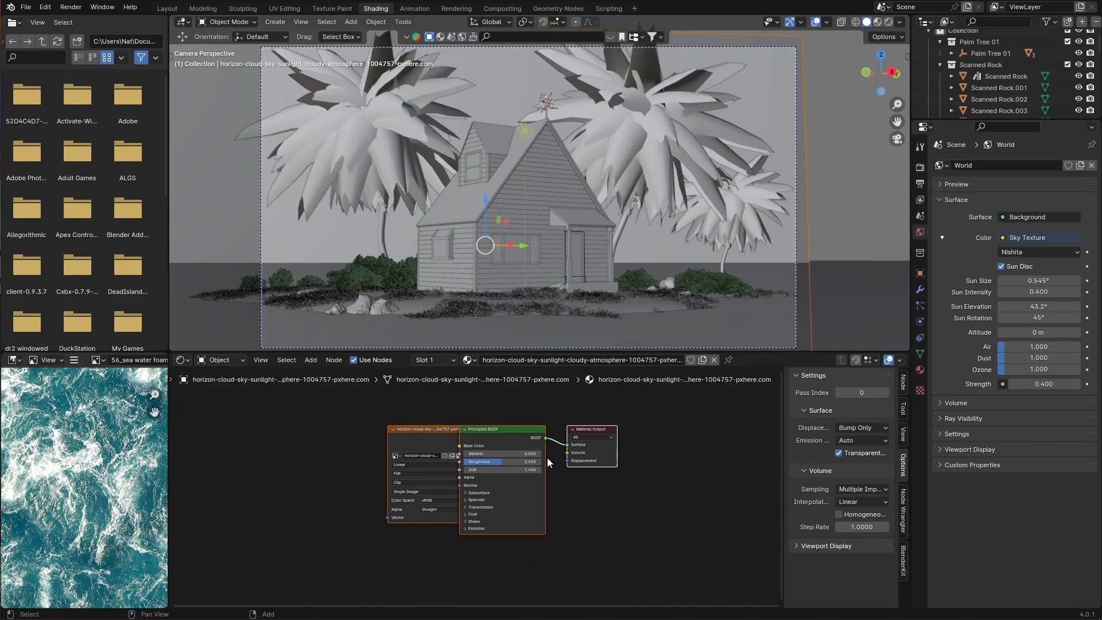
pyautogui.moveTo(396, 403); pyautogui.dragTo(215, 401)
pyautogui.moveTo(385, 395); pyautogui.dragTo(489, 412, button='middle')
pyautogui.moveTo(436, 458); pyautogui.dragTo(564, 567)
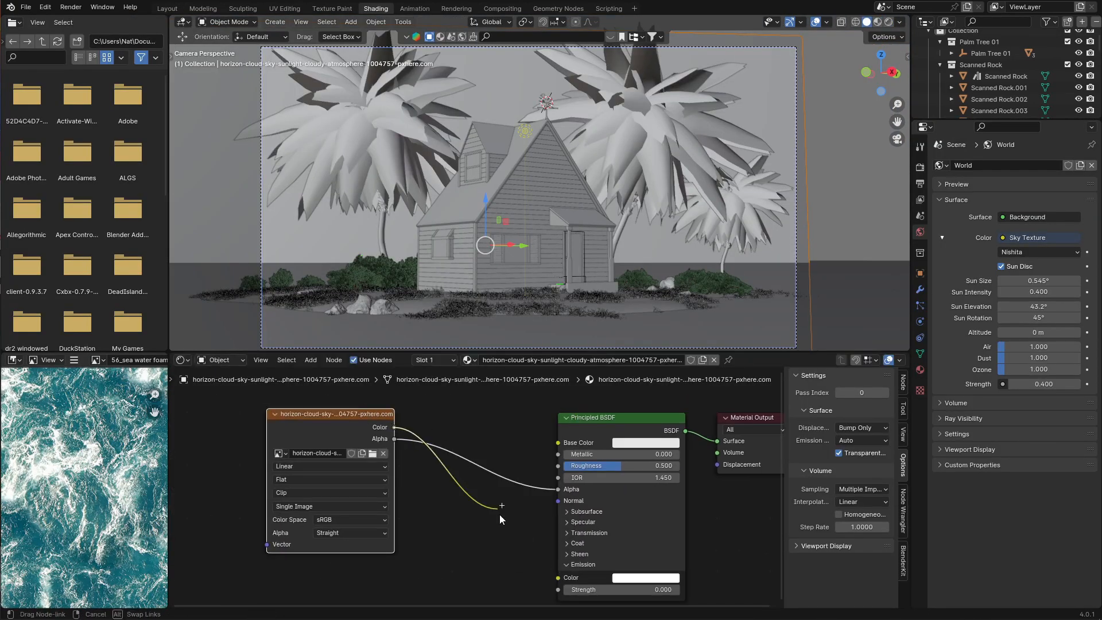
# Switch the viewport to rendered shading and set the sky material's Emission Strength to 4
pyautogui.click(889, 21)
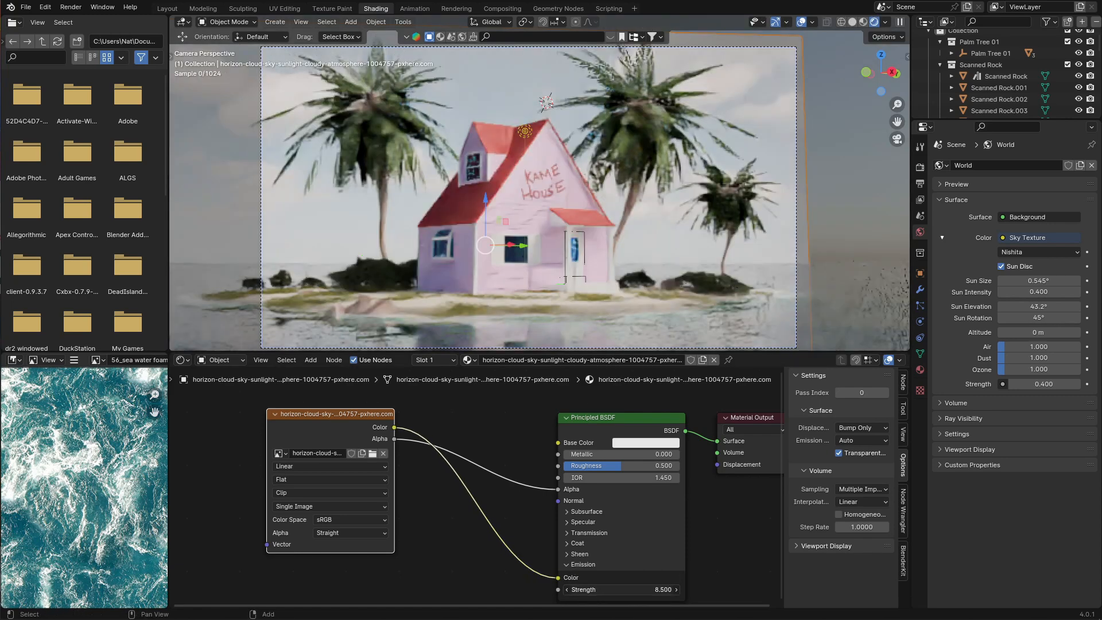
pyautogui.moveTo(620, 590); pyautogui.dragTo(668, 589)
pyautogui.write('4')
pyautogui.press('Return')
pyautogui.moveTo(647, 582); pyautogui.dragTo(668, 592, button='middle')
pyautogui.click(669, 453)
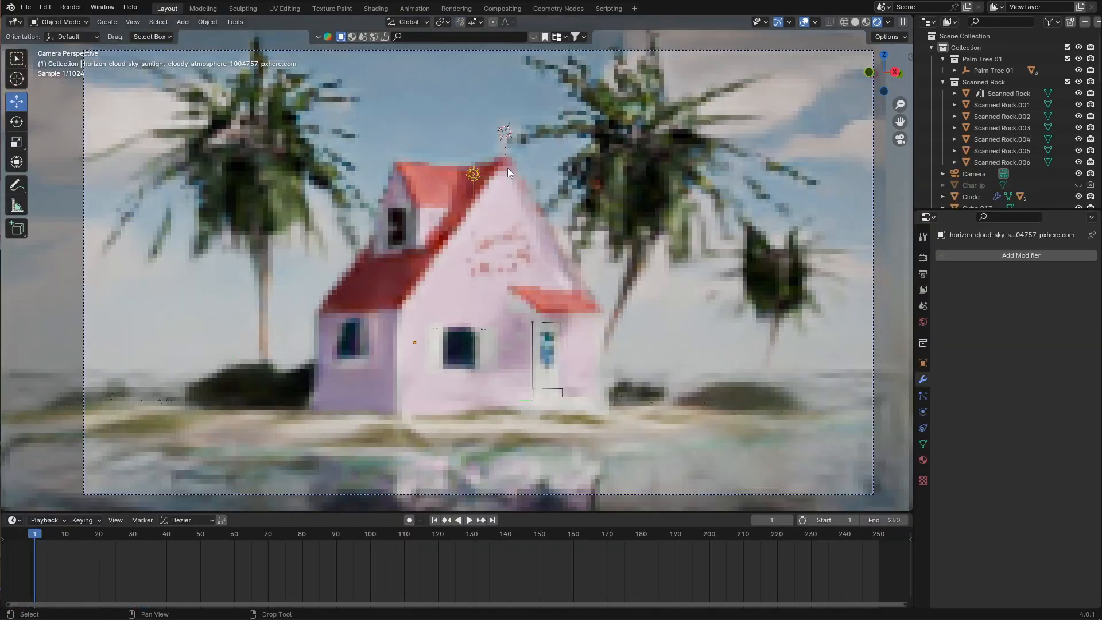
# Delete the light object above the roof and adjust the world Sky Texture's sun rotation and air density
pyautogui.click(474, 174)
pyautogui.press('Delete')
pyautogui.click(924, 322)
pyautogui.moveTo(1040, 408)
pyautogui.mouseDown()
pyautogui.moveTo(1065, 408)
pyautogui.moveTo(1019, 397)
pyautogui.moveTo(1050, 408)
pyautogui.mouseUp()
pyautogui.moveTo(1040, 436)
pyautogui.mouseDown()
pyautogui.moveTo(1058, 437)
pyautogui.moveTo(1035, 437)
pyautogui.mouseUp()
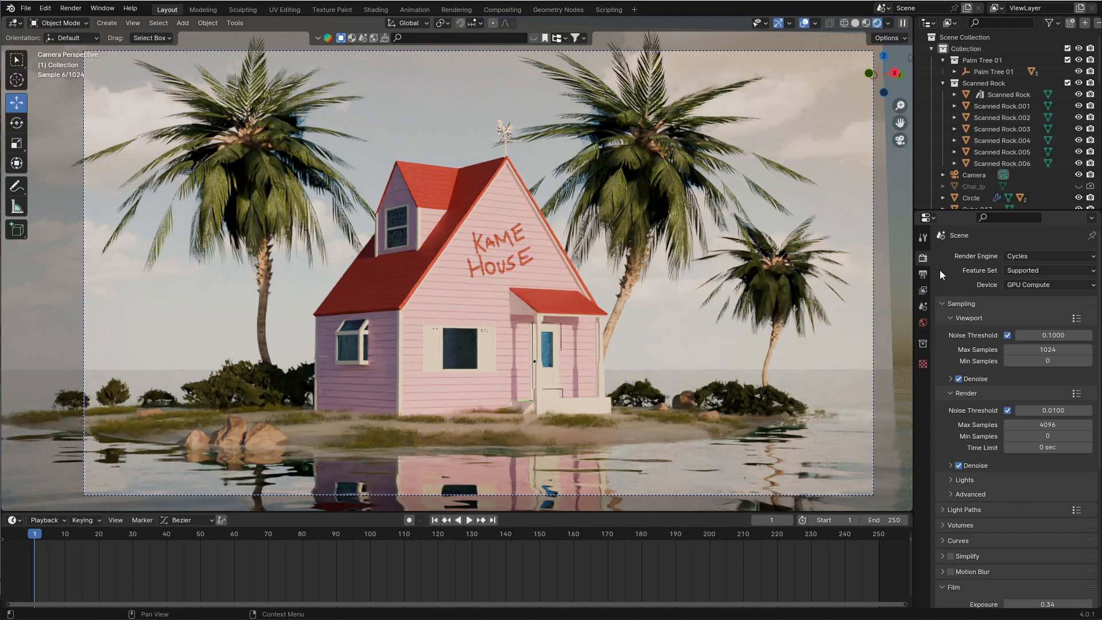
# Set the render's maximum Transparent light bounces to 24
pyautogui.scroll(-2, 977, 374)
pyautogui.click(943, 463)
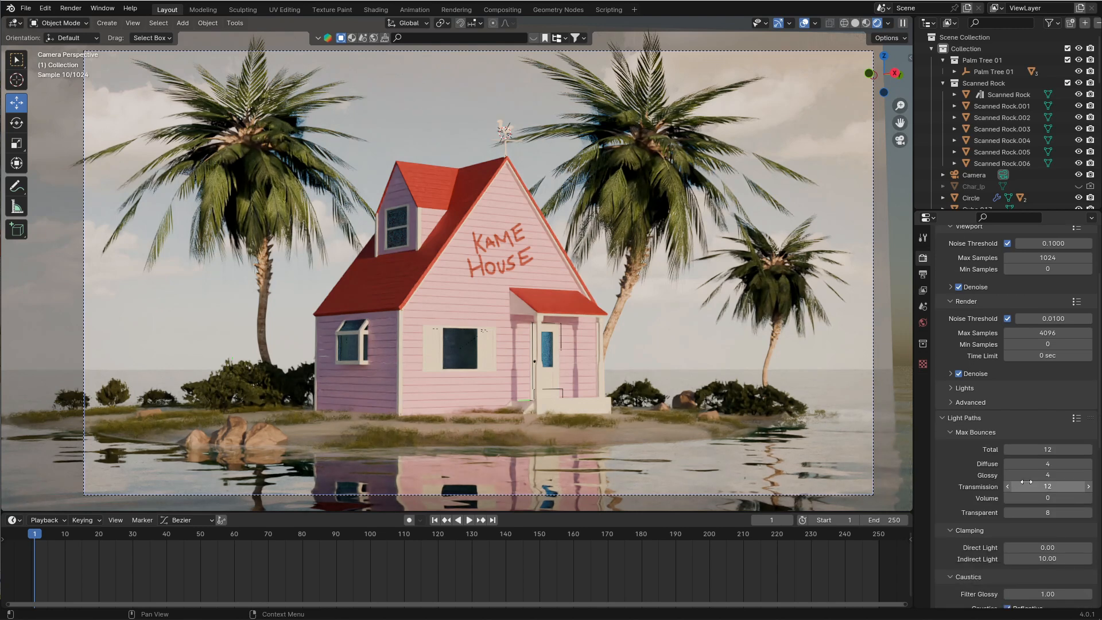
pyautogui.scroll(-5, 1040, 491)
pyautogui.moveTo(1050, 445); pyautogui.dragTo(1080, 445)
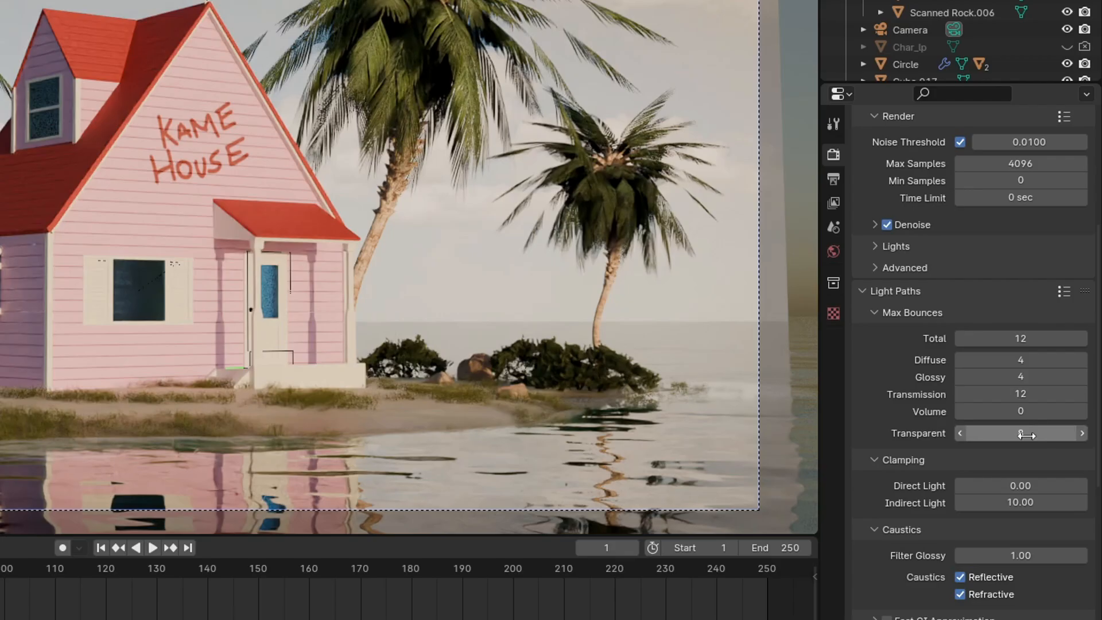
pyautogui.click(1026, 435)
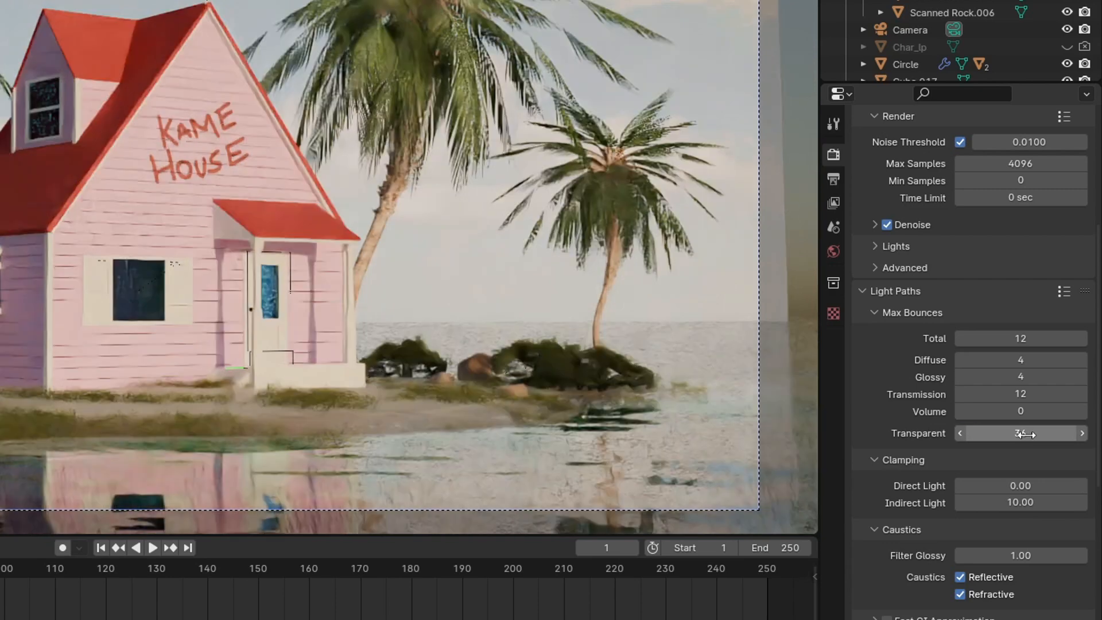
pyautogui.press('Return')
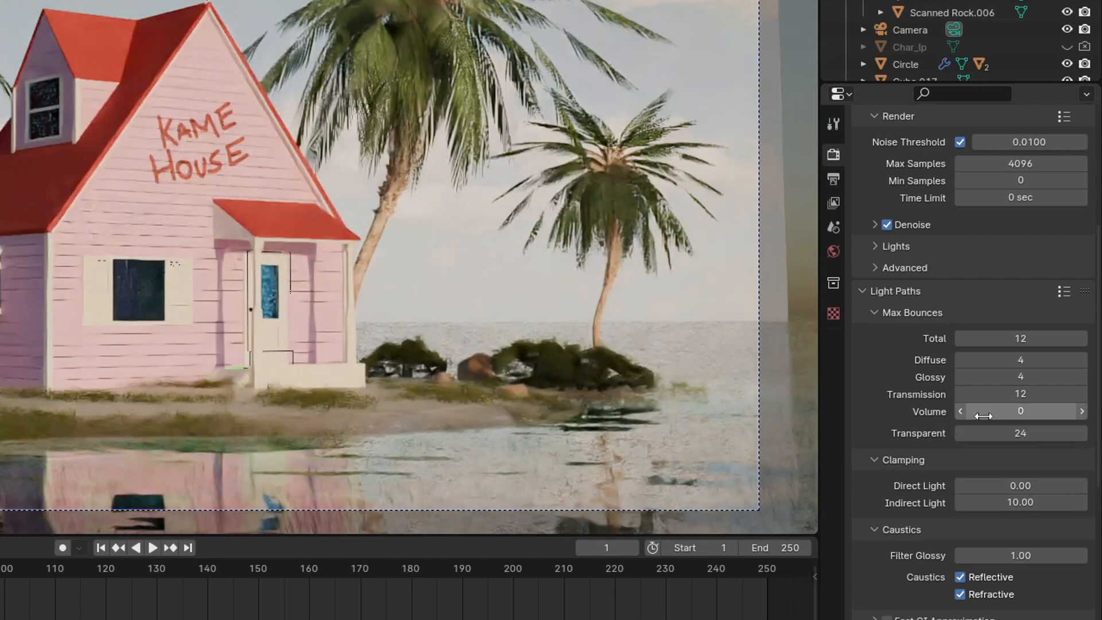